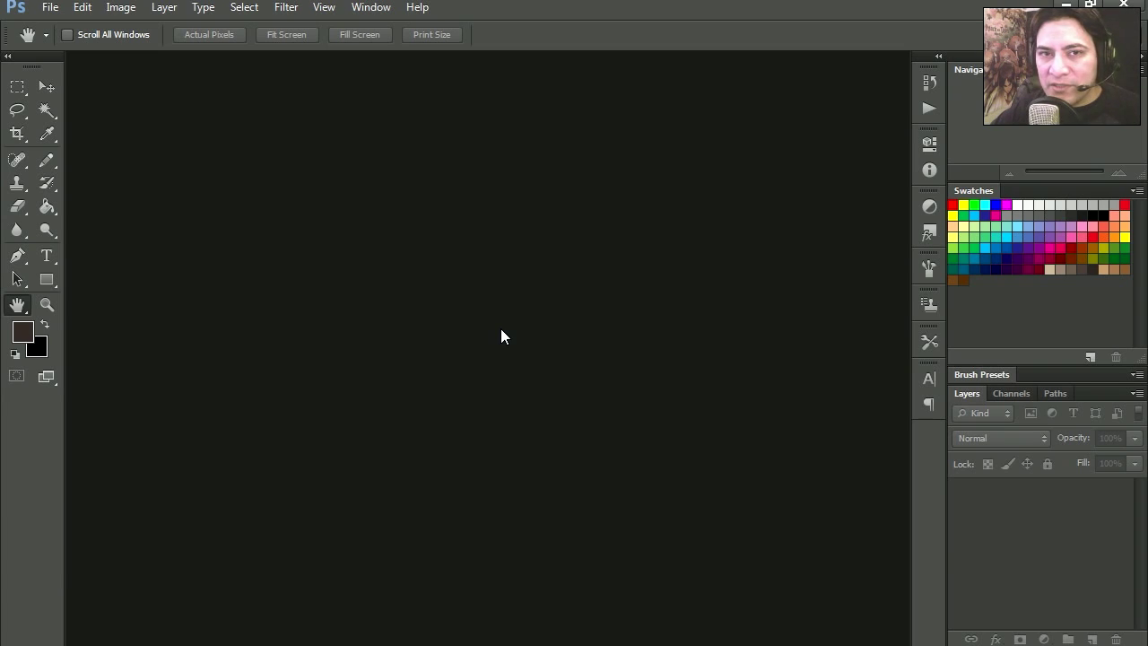
Switch to the Pencil tool with black as the foreground colour
key(b)
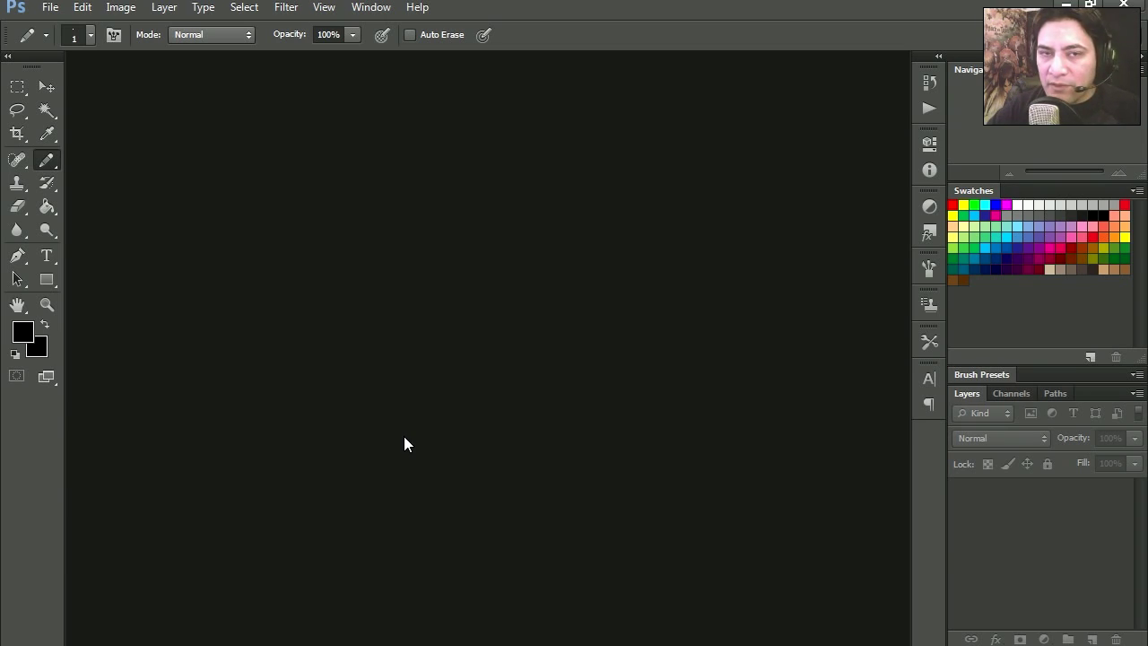
Create a new 320 x 240 pixel document
key(ctrl+n)
key(Tab)
key(Tab)
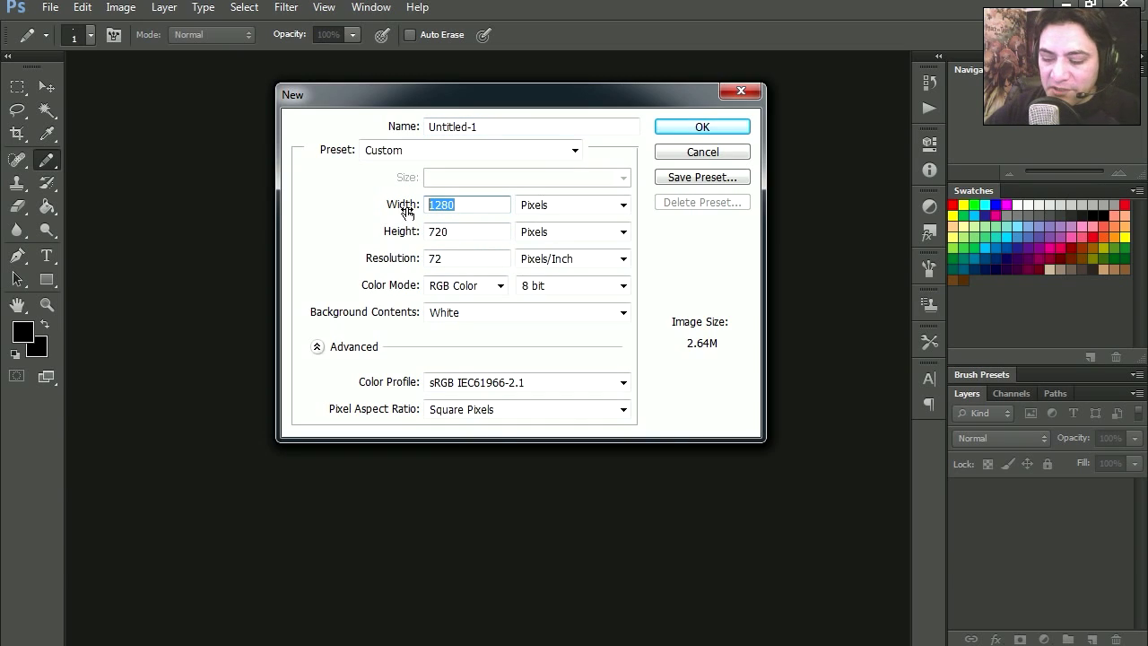
text(320)
key(Tab)
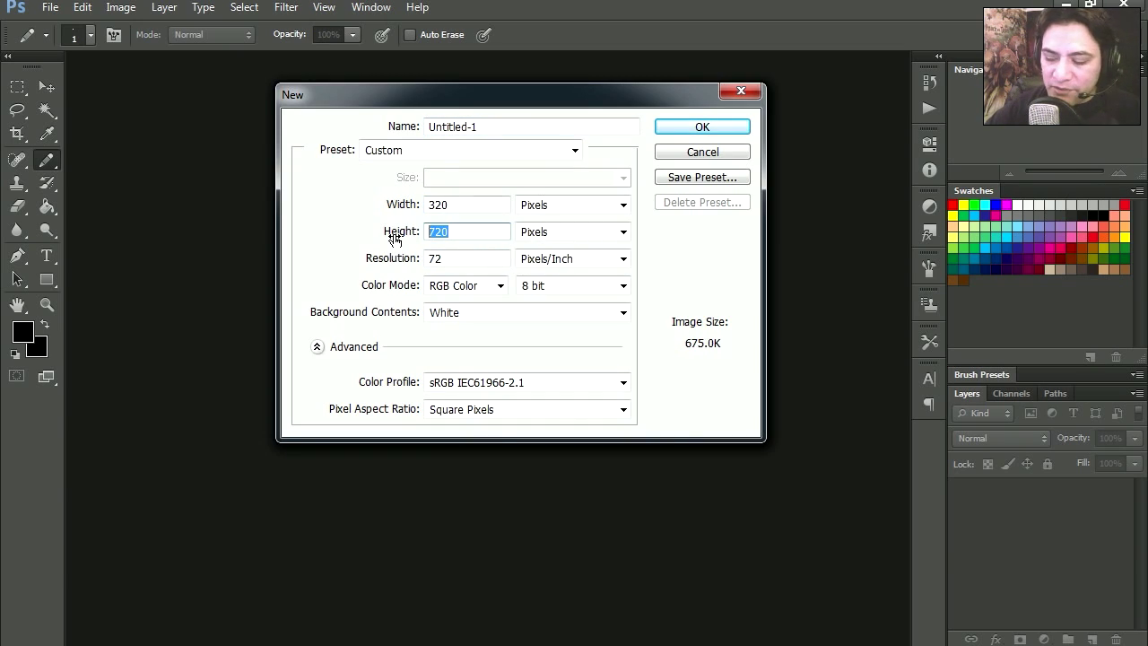
text(240)
key(Return)
Zoom into the canvas's top-left corner and add a new empty layer
key(z)
click(371, 274)
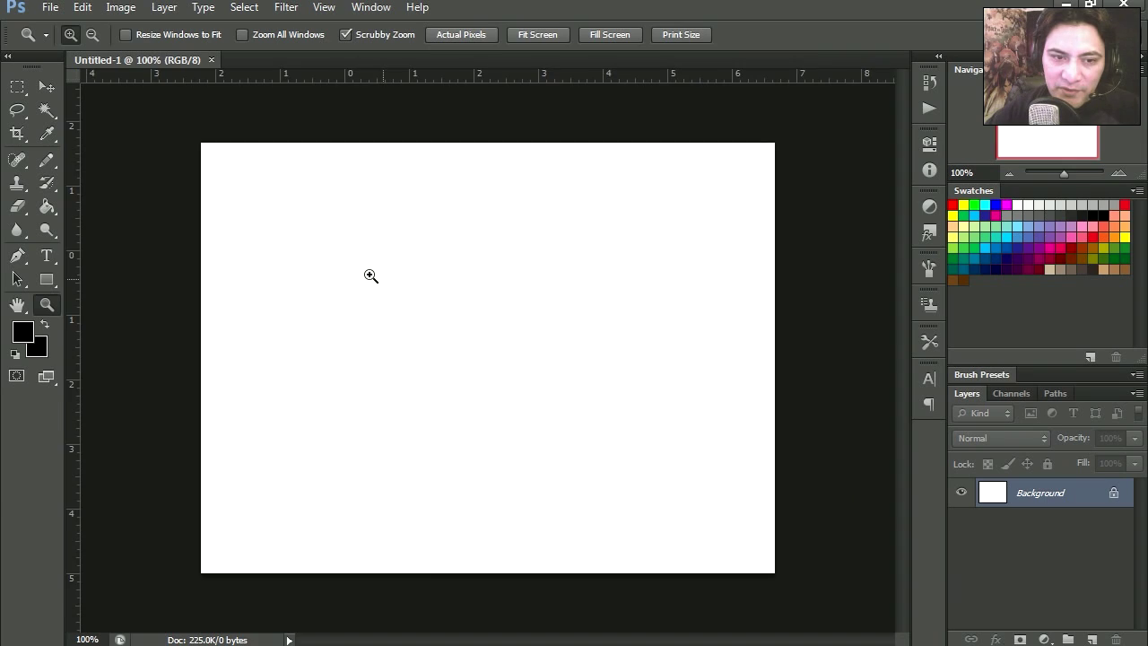
click(336, 243)
drag(314, 231, 451, 297)
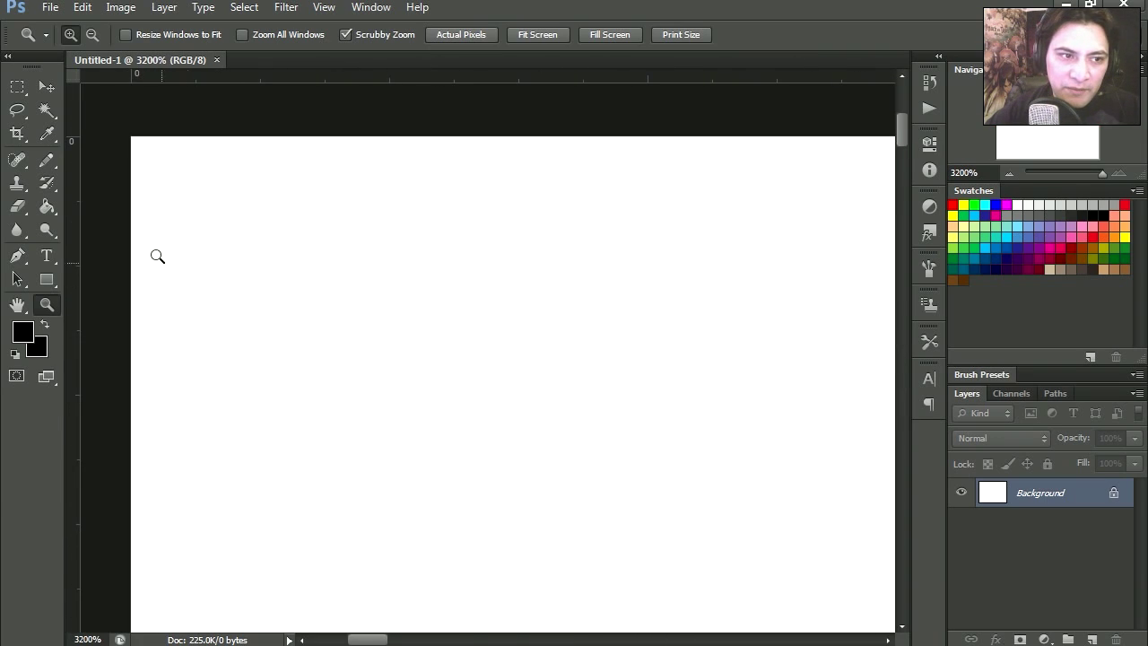
click(47, 160)
key(ctrl+minus)
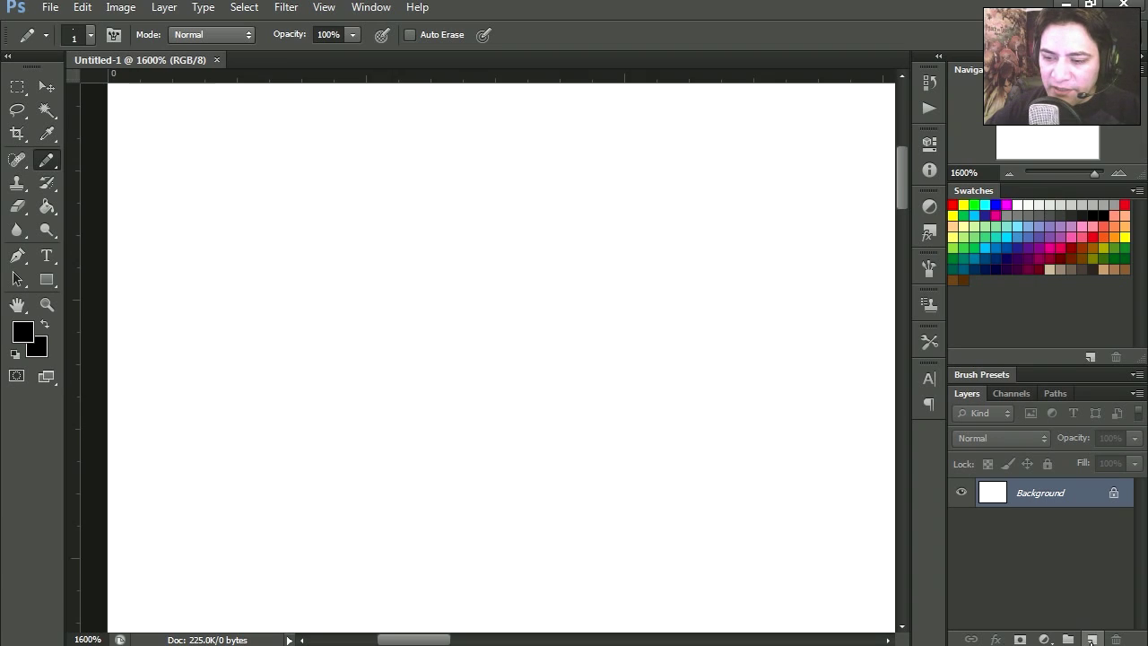
click(1091, 640)
Draw the V's left arm in two-pixel steps descending to its bottom point
drag(258, 349, 272, 349)
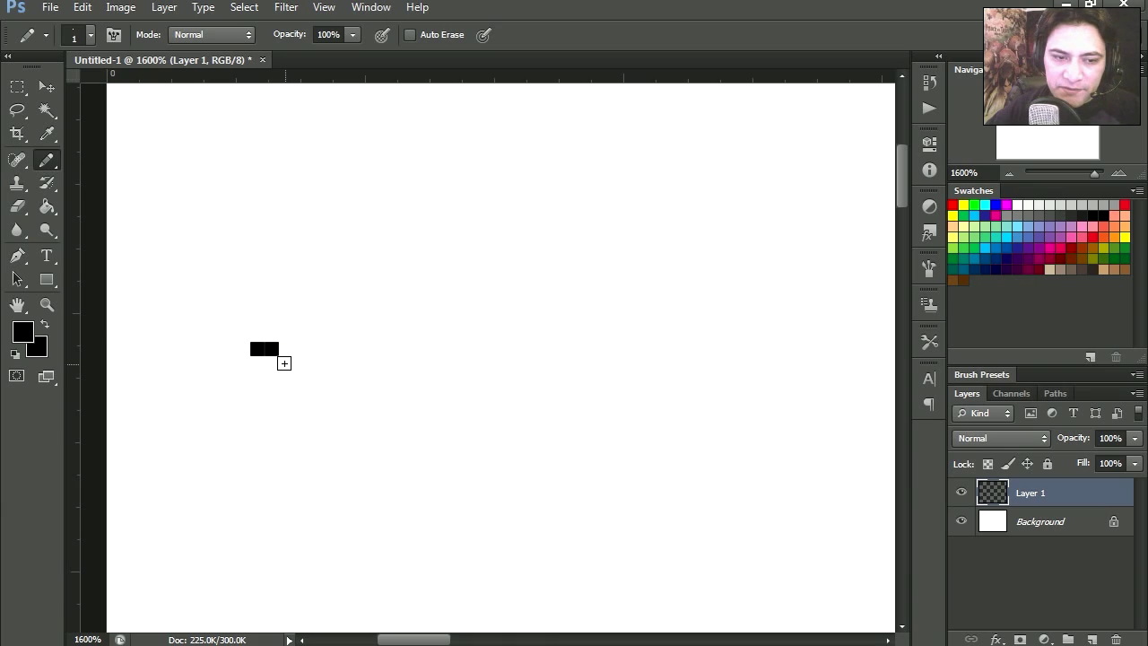
drag(285, 363, 300, 362)
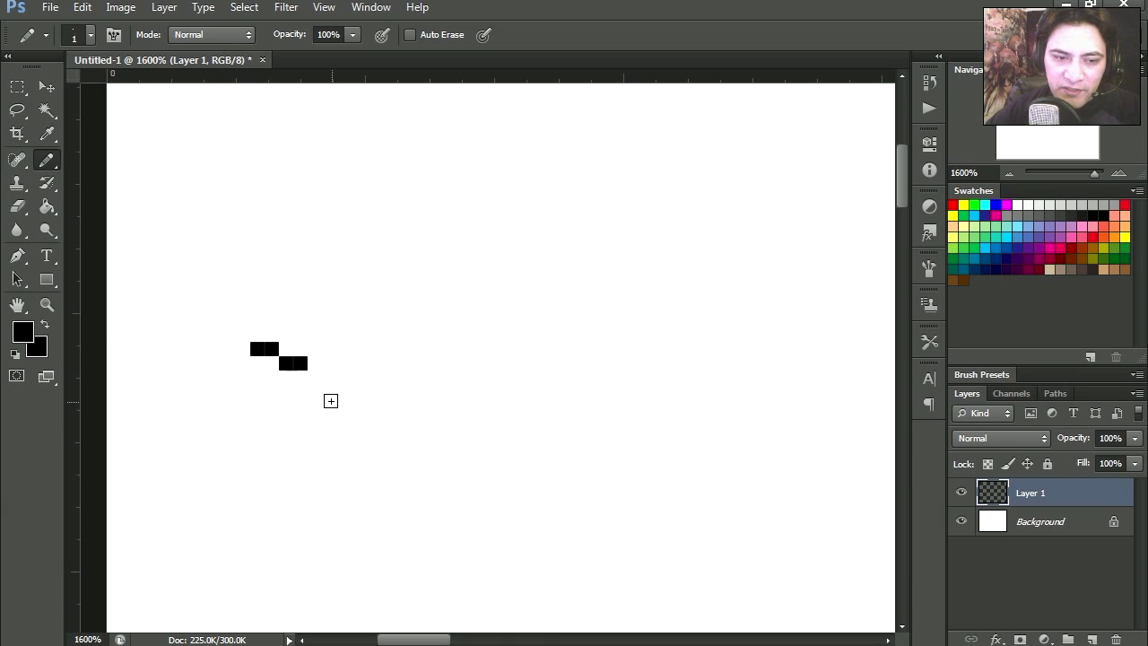
mouse_move(330, 399)
mouse_down()
mouse_move(326, 360)
mouse_move(336, 386)
mouse_move(344, 365)
mouse_move(357, 386)
mouse_move(353, 362)
mouse_up()
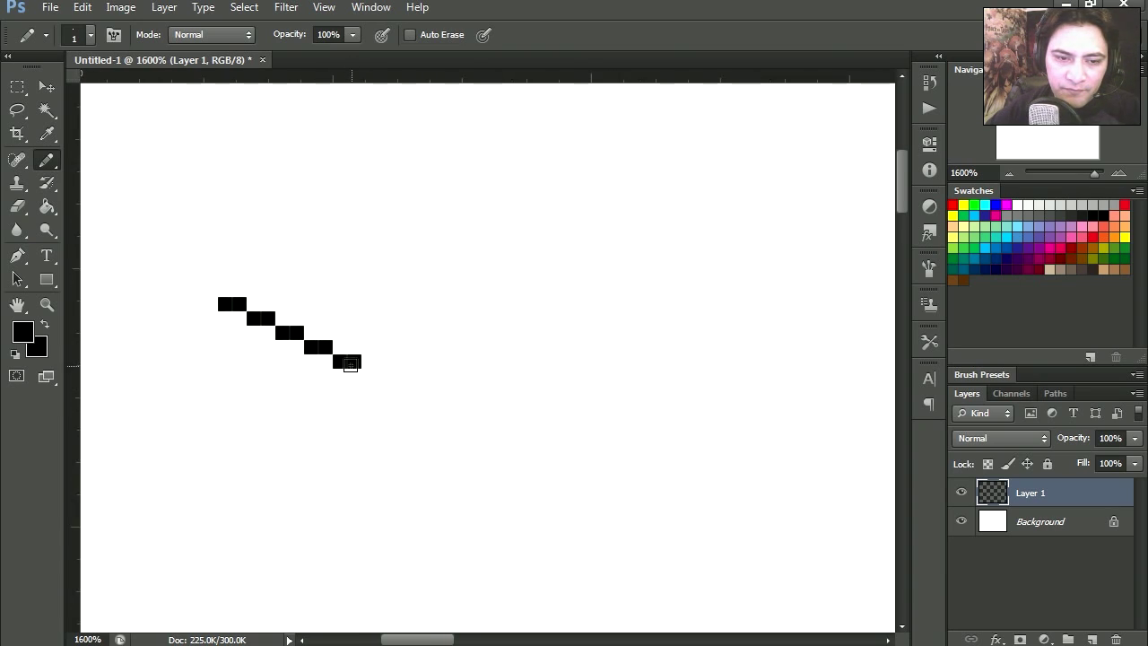
mouse_move(374, 399)
mouse_down()
mouse_move(355, 392)
mouse_move(366, 371)
mouse_move(395, 431)
mouse_move(387, 409)
mouse_up()
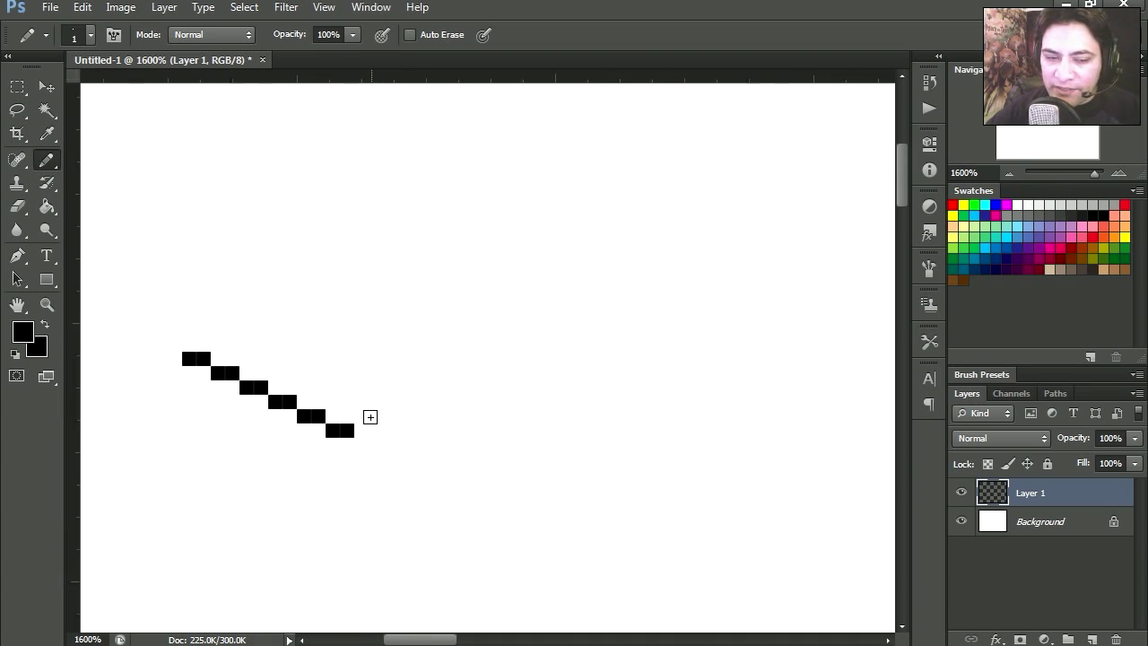
click(362, 416)
Draw the V's right arm rising up-right in two-pixel steps
click(390, 402)
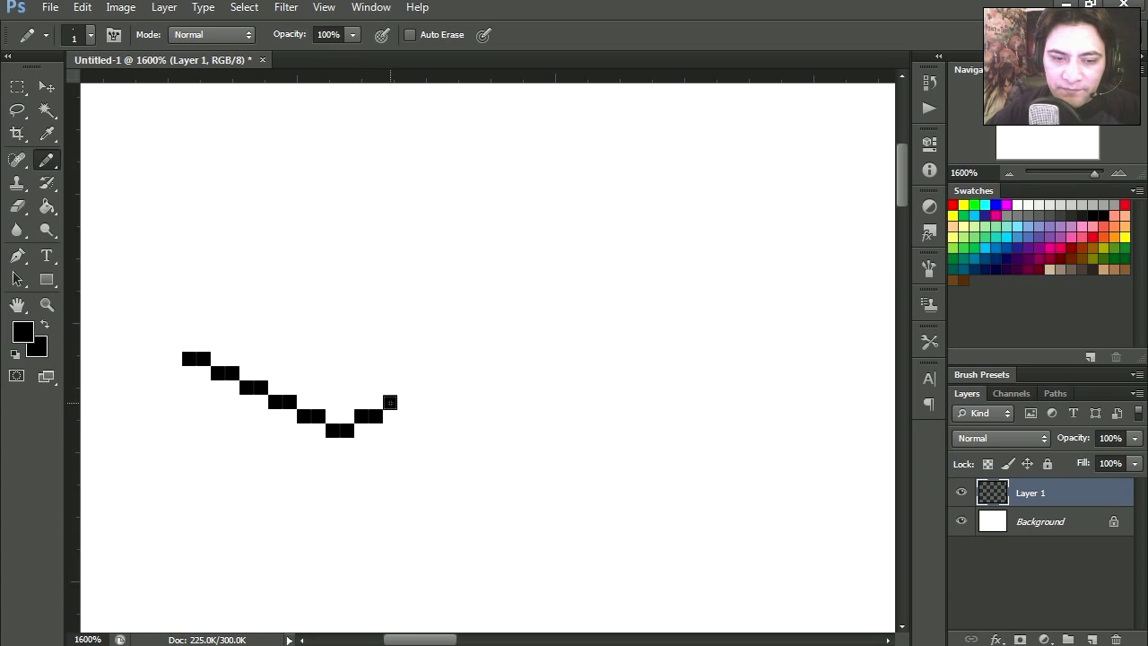
click(419, 388)
click(433, 387)
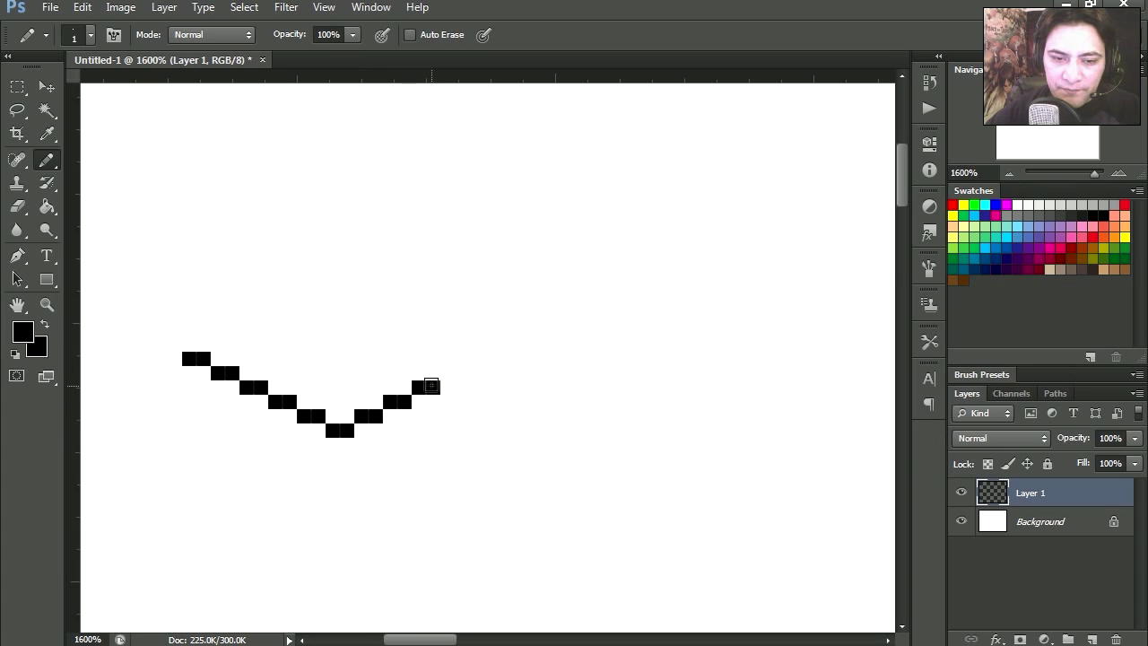
click(463, 373)
drag(492, 384, 492, 405)
click(466, 378)
click(482, 378)
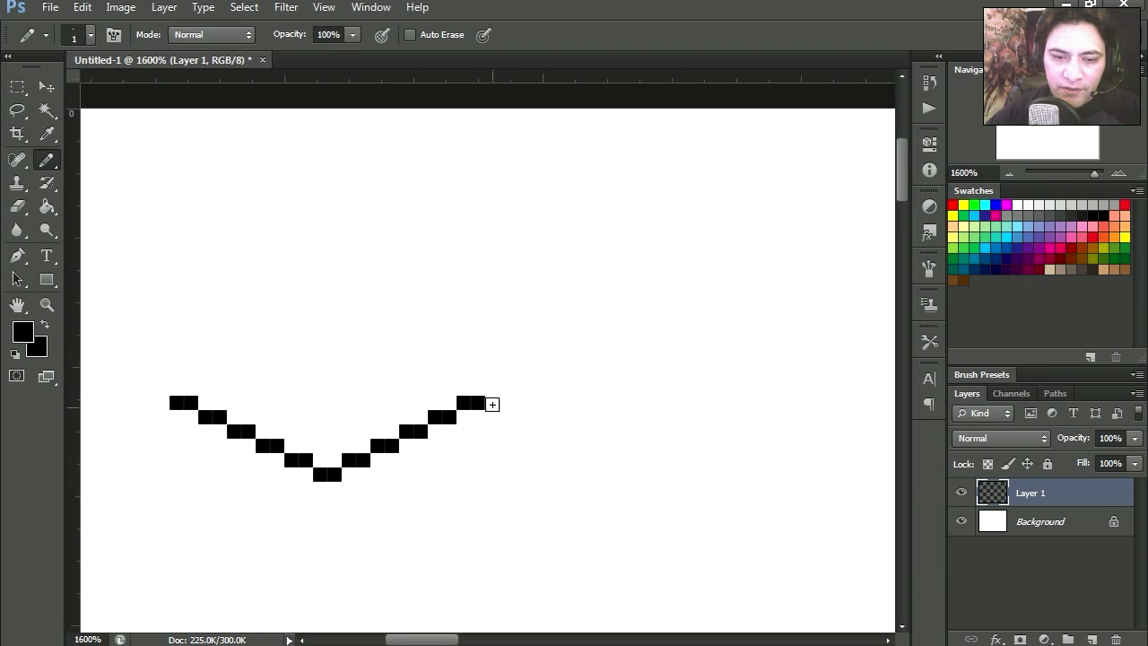
click(492, 388)
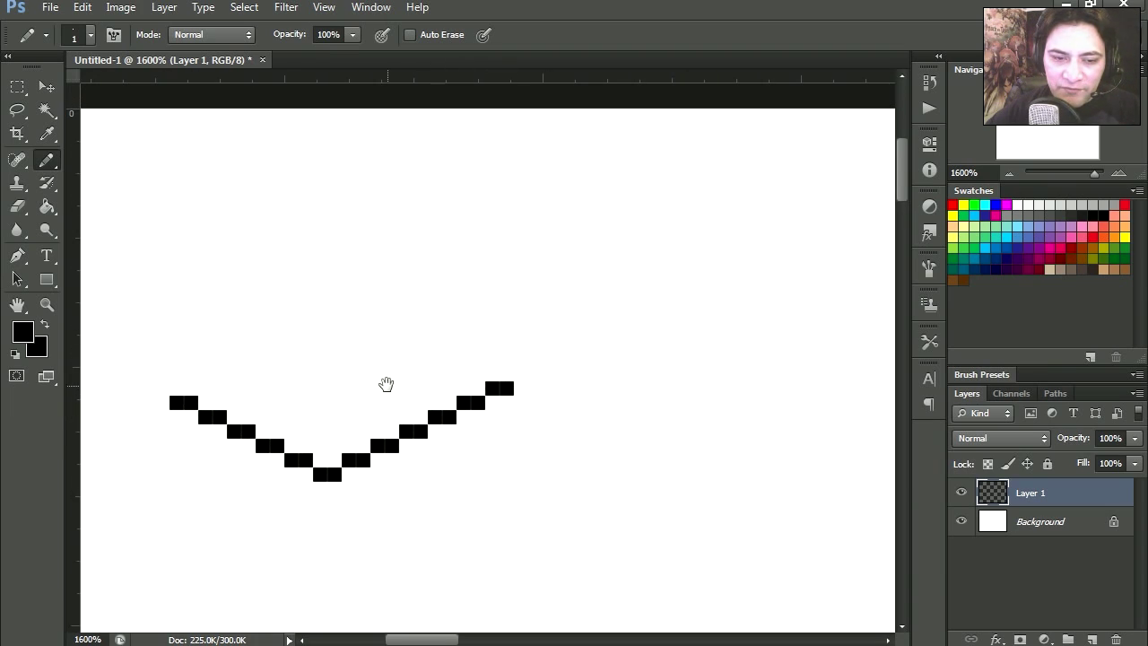
drag(385, 384, 448, 414)
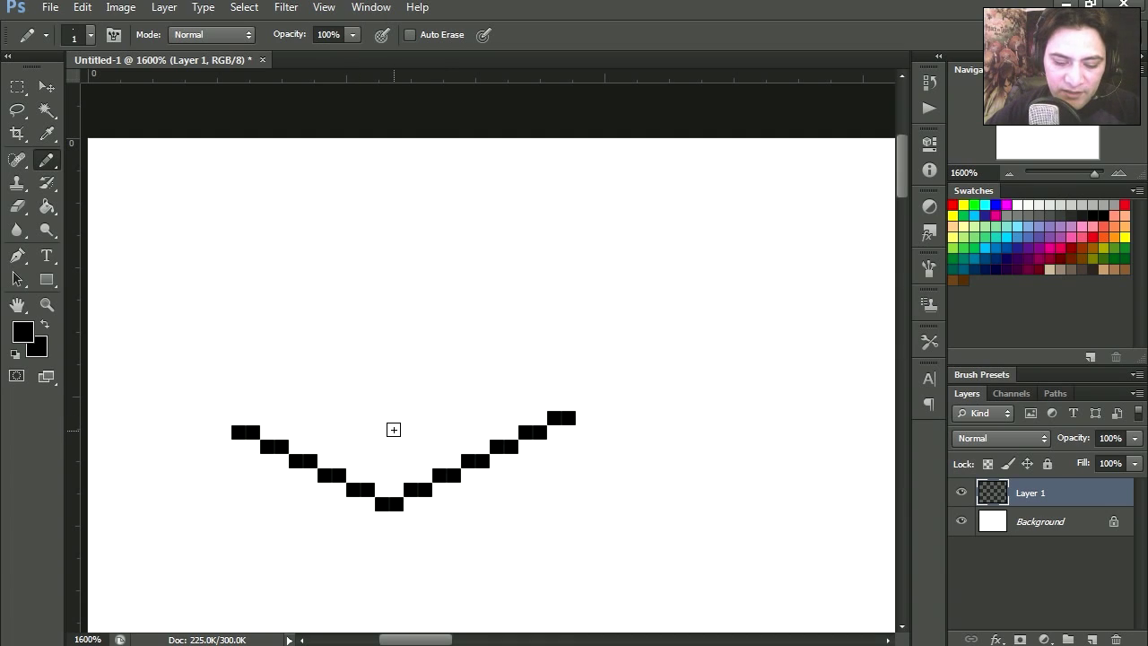
Copy the V onto a new layer and move it up above the original
key(m)
drag(188, 312, 590, 554)
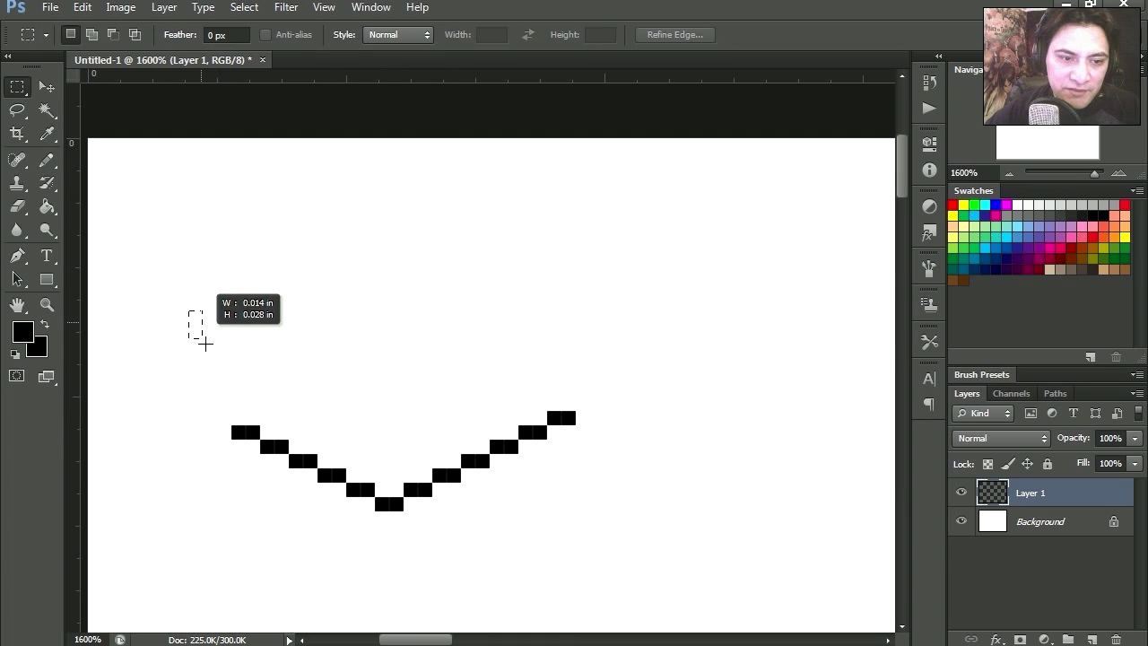
key(ctrl+j)
key(ctrl+Up)
key(ctrl+Up)
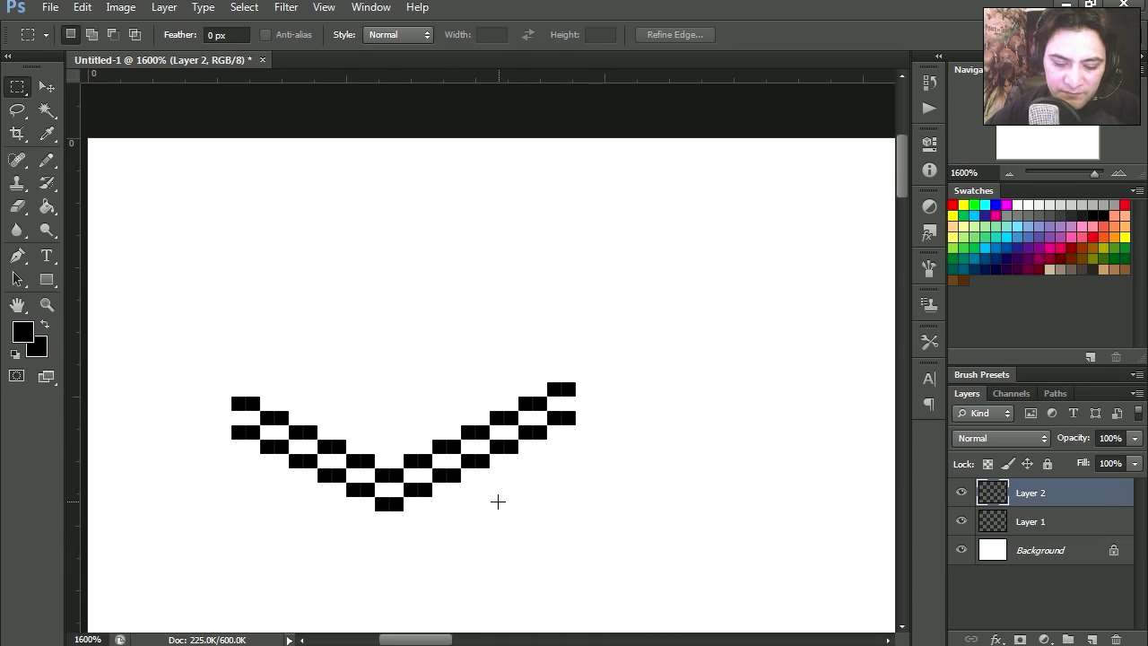
key(v)
drag(418, 458, 419, 314)
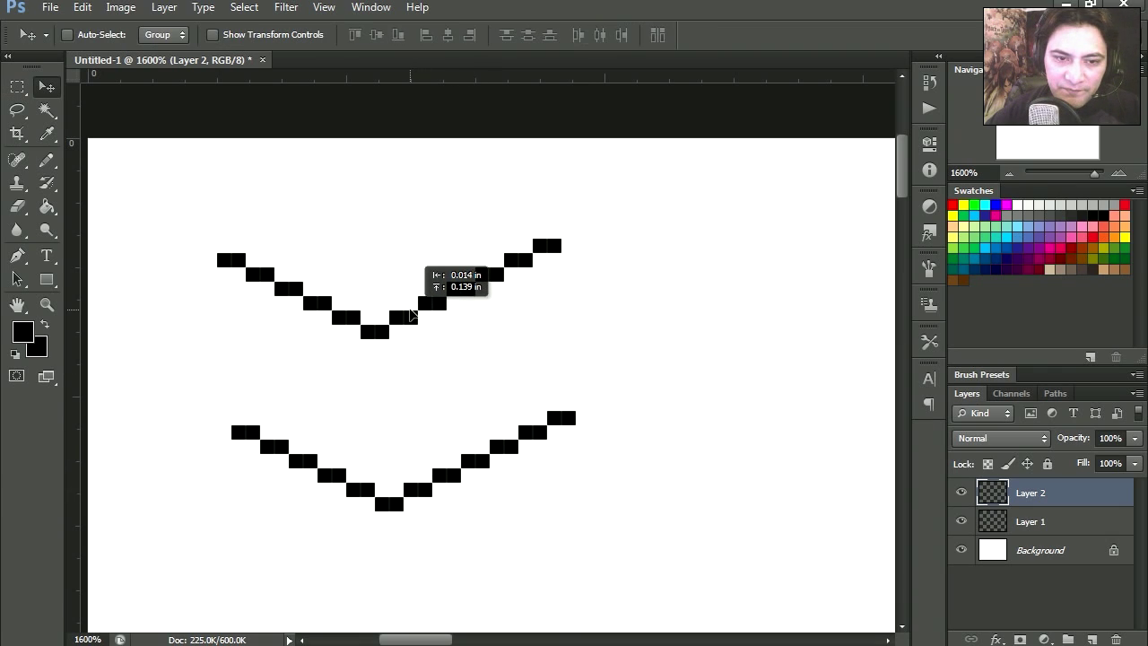
drag(463, 380, 472, 401)
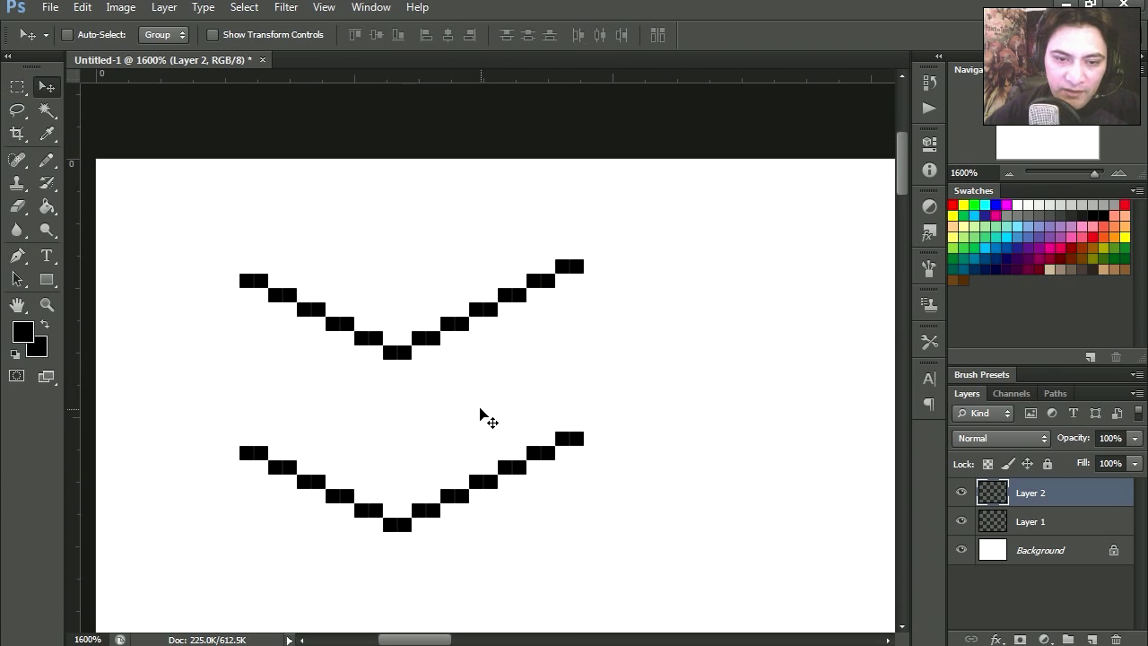
drag(439, 355, 429, 338)
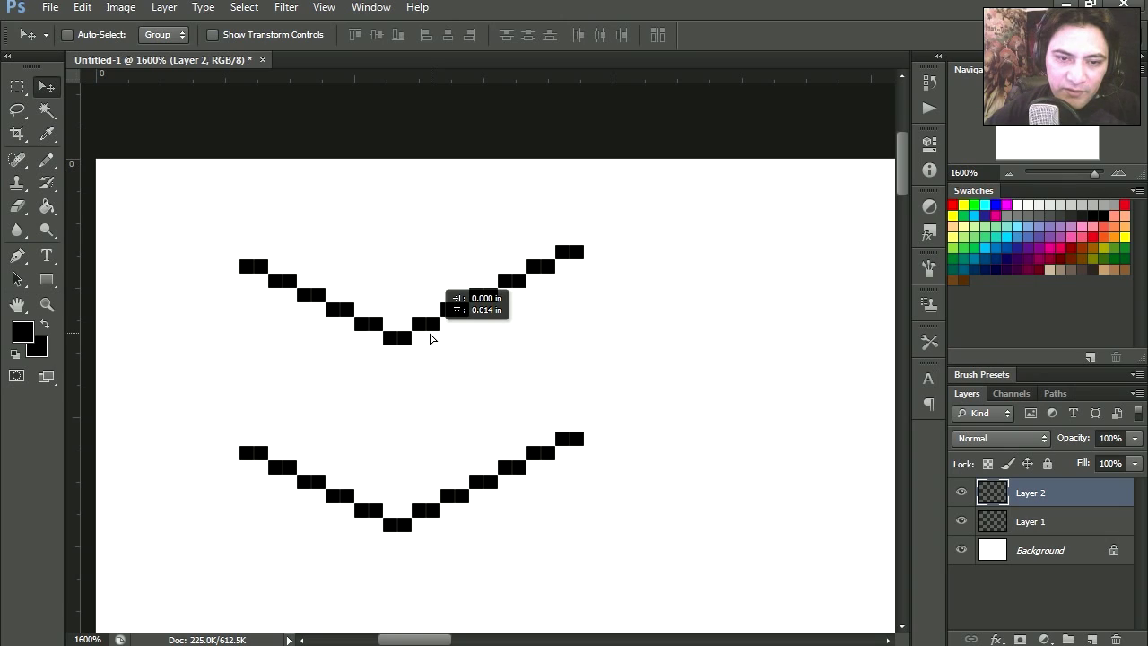
Join both Vs with middle, right and left vertical pixel lines, then select both layers
key(b)
drag(399, 301, 404, 471)
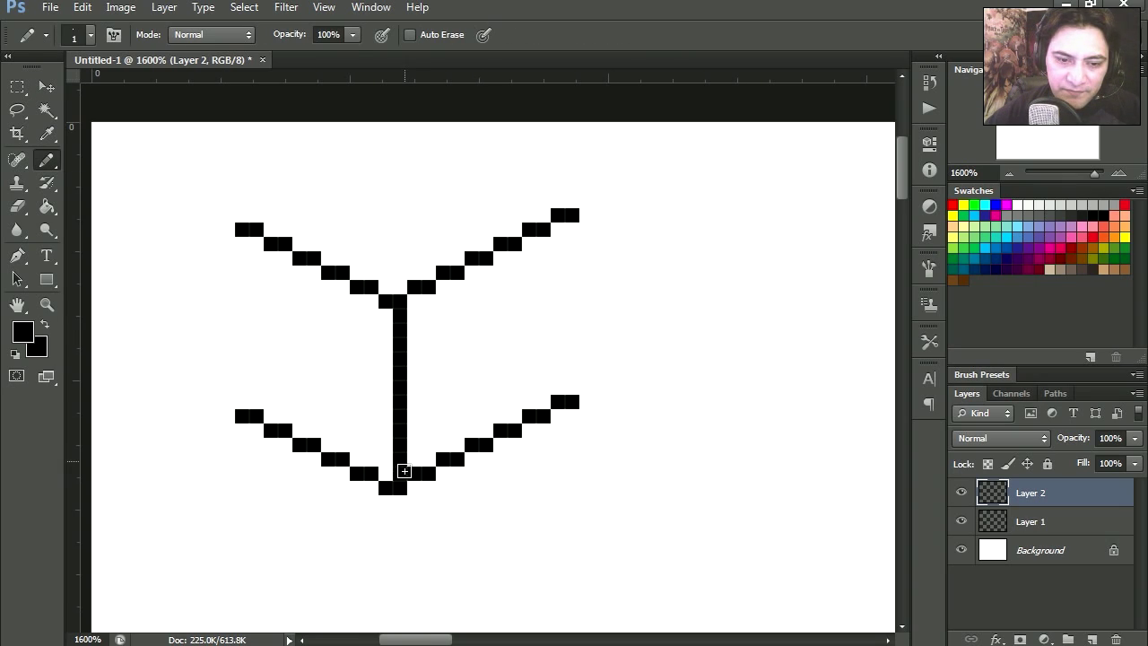
drag(572, 392, 572, 218)
drag(240, 408, 228, 295)
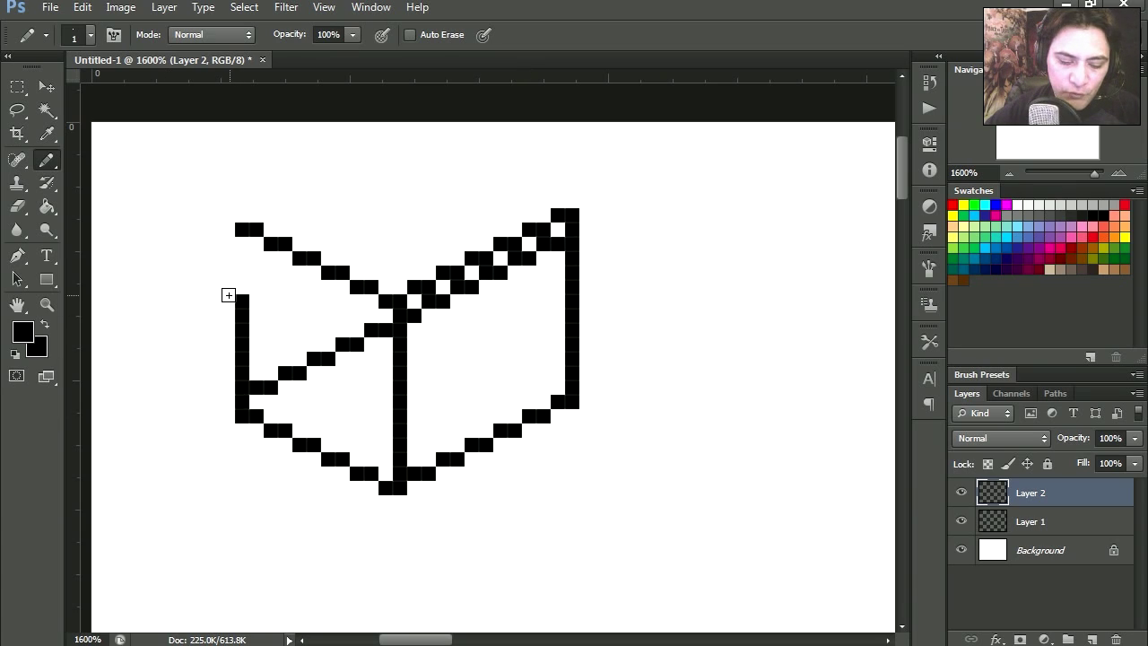
key(ctrl+z)
drag(238, 409, 234, 238)
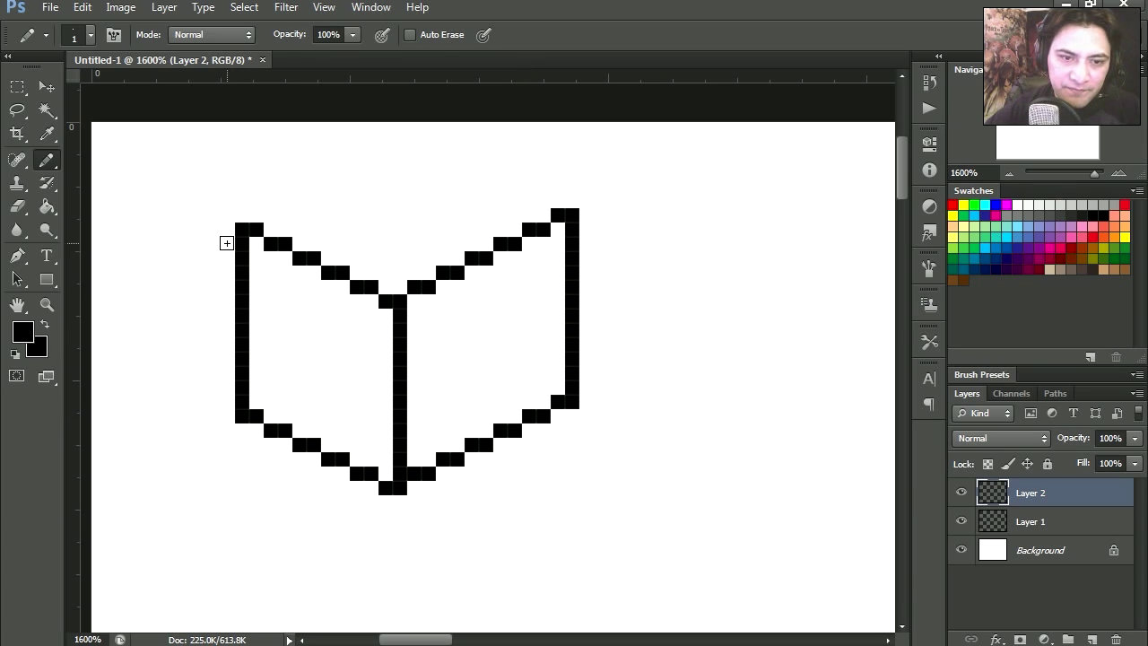
drag(427, 295, 440, 423)
key(v)
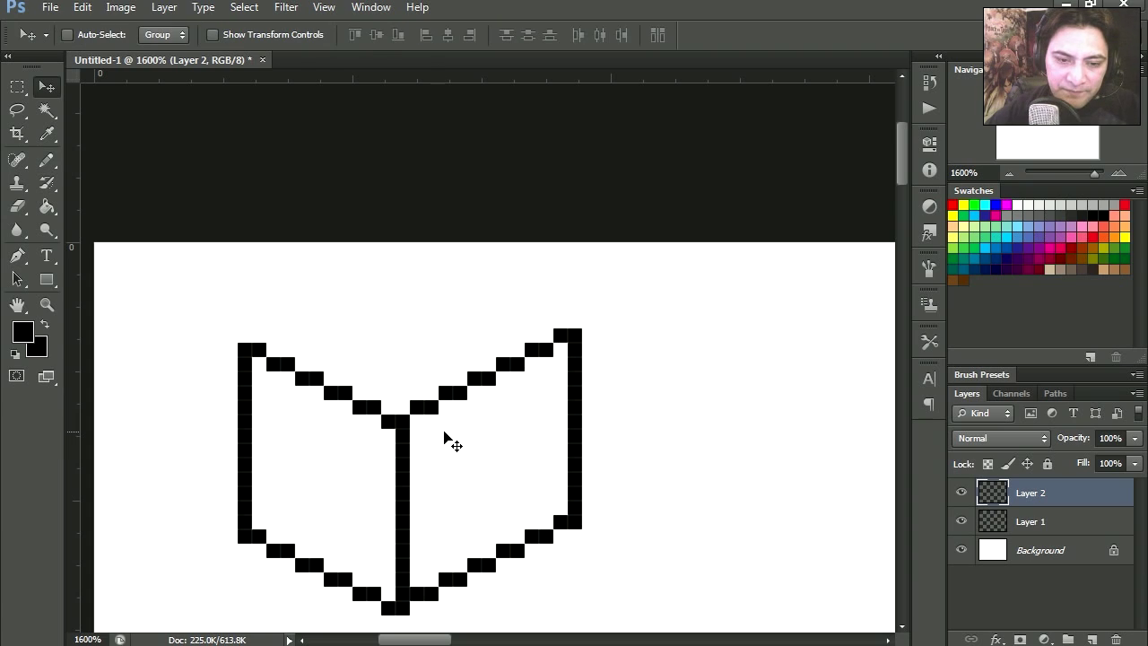
shift+click(1021, 525)
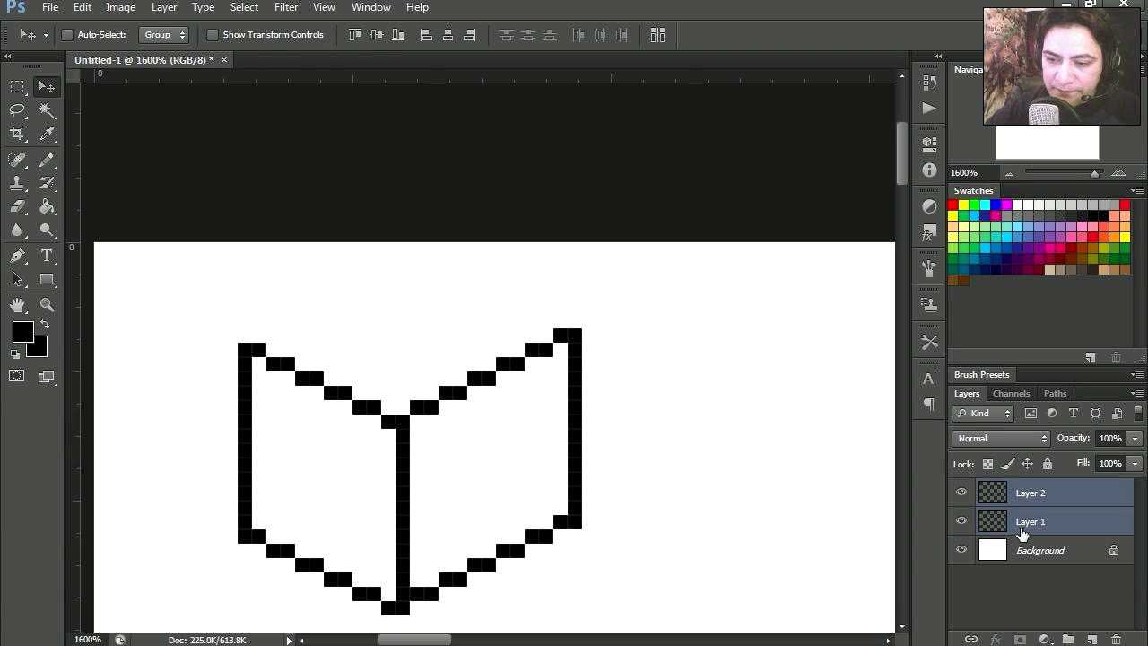
Merge the two outline layers and move the cube outline down the canvas
key(ctrl+e)
mouse_move(481, 479)
mouse_down()
mouse_move(500, 428)
mouse_move(498, 285)
mouse_up()
mouse_move(374, 313)
mouse_down()
mouse_move(359, 462)
mouse_move(343, 459)
mouse_up()
Draw the top face's left back edge rising up-right
click(47, 160)
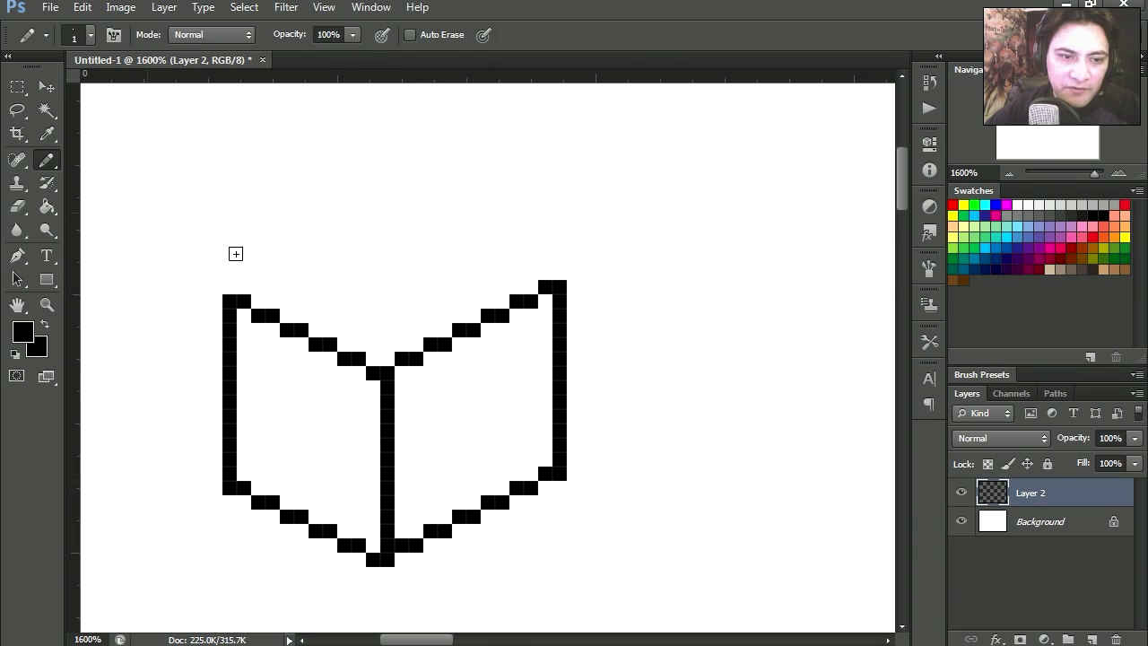
drag(229, 286, 359, 231)
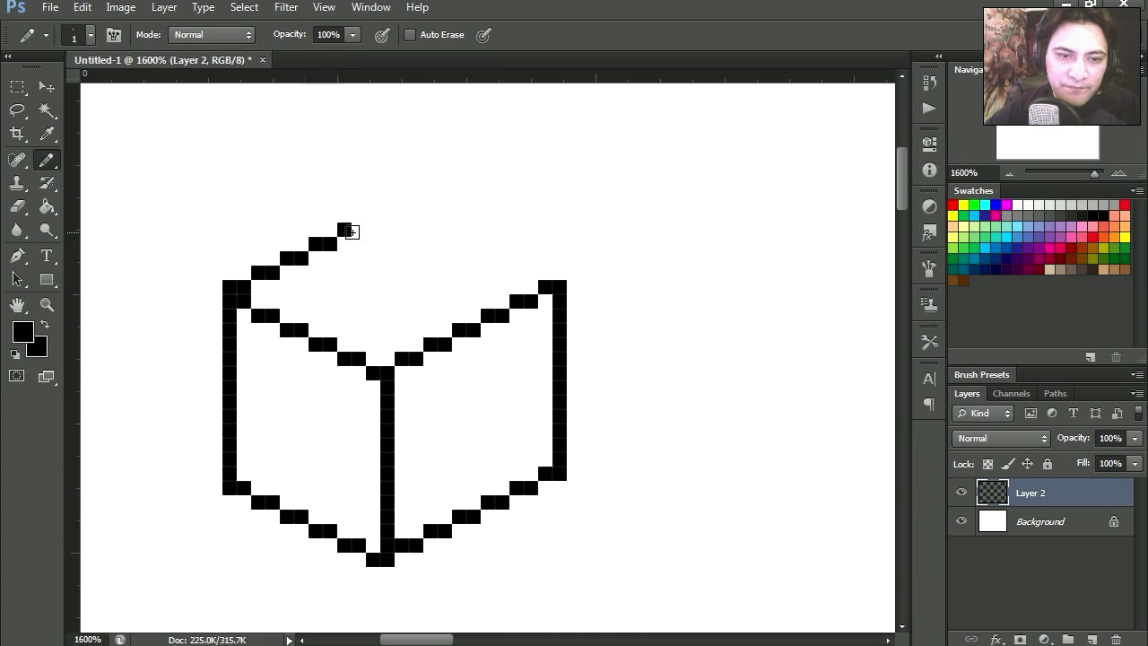
click(373, 216)
click(387, 215)
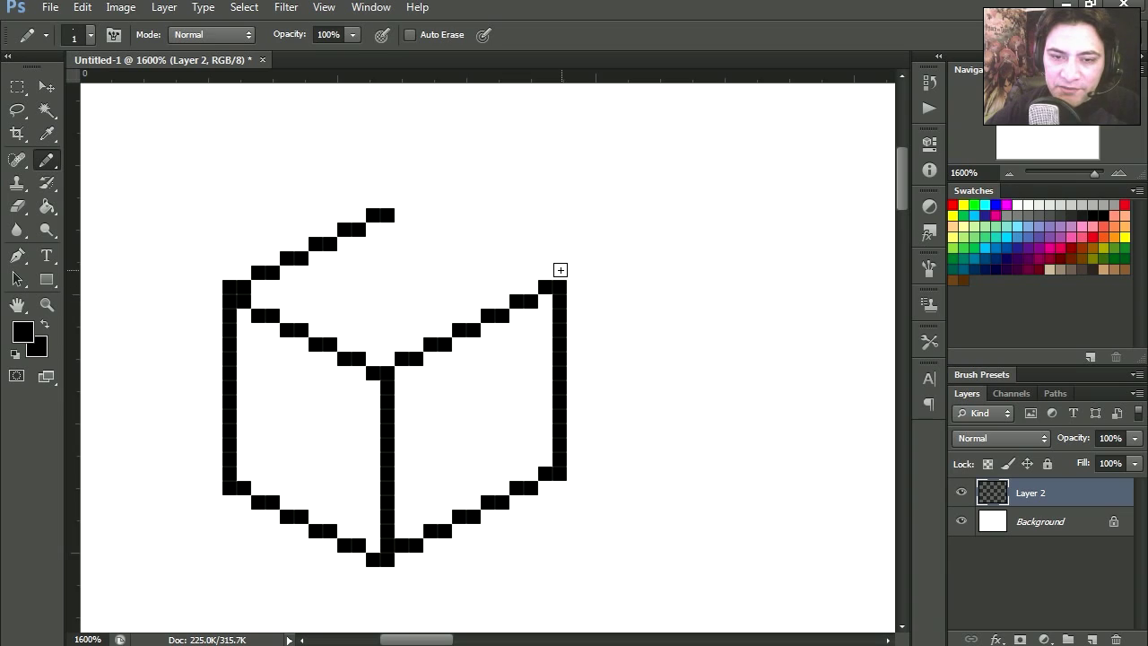
Draw the top-right back edge leftward up to the apex pixel
click(559, 272)
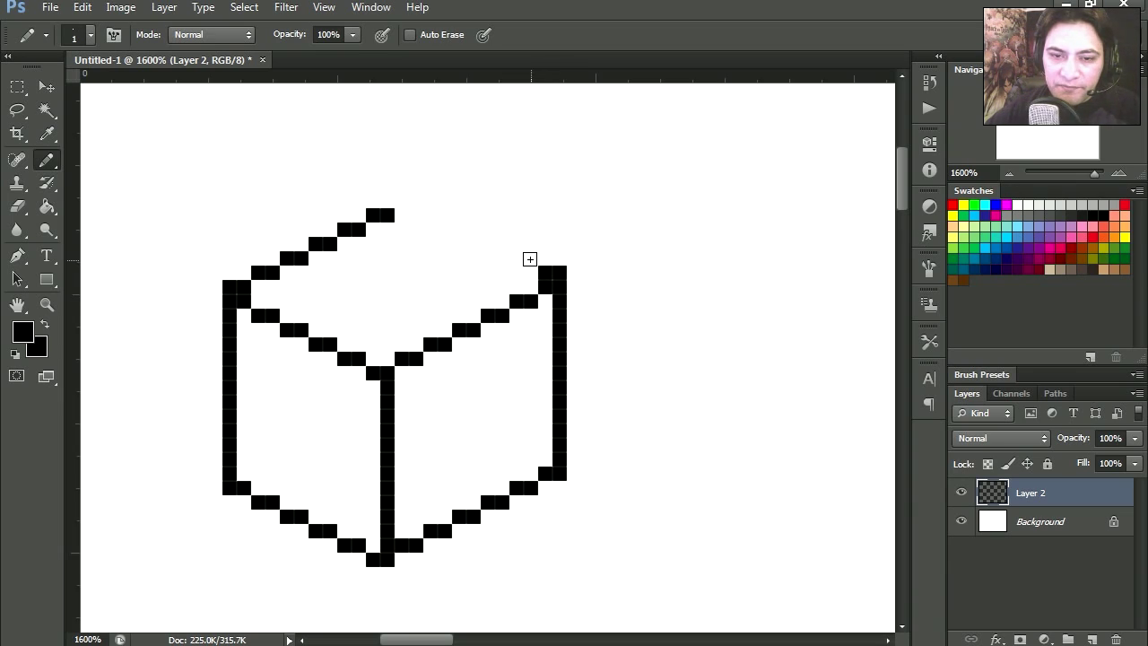
click(531, 258)
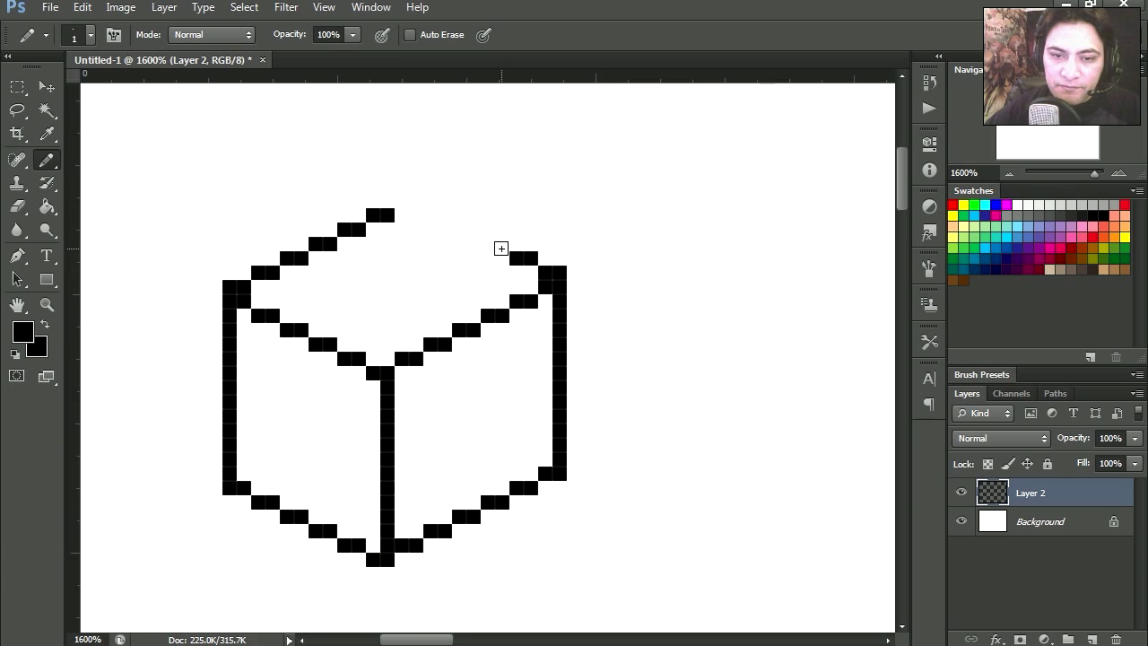
click(489, 248)
click(473, 229)
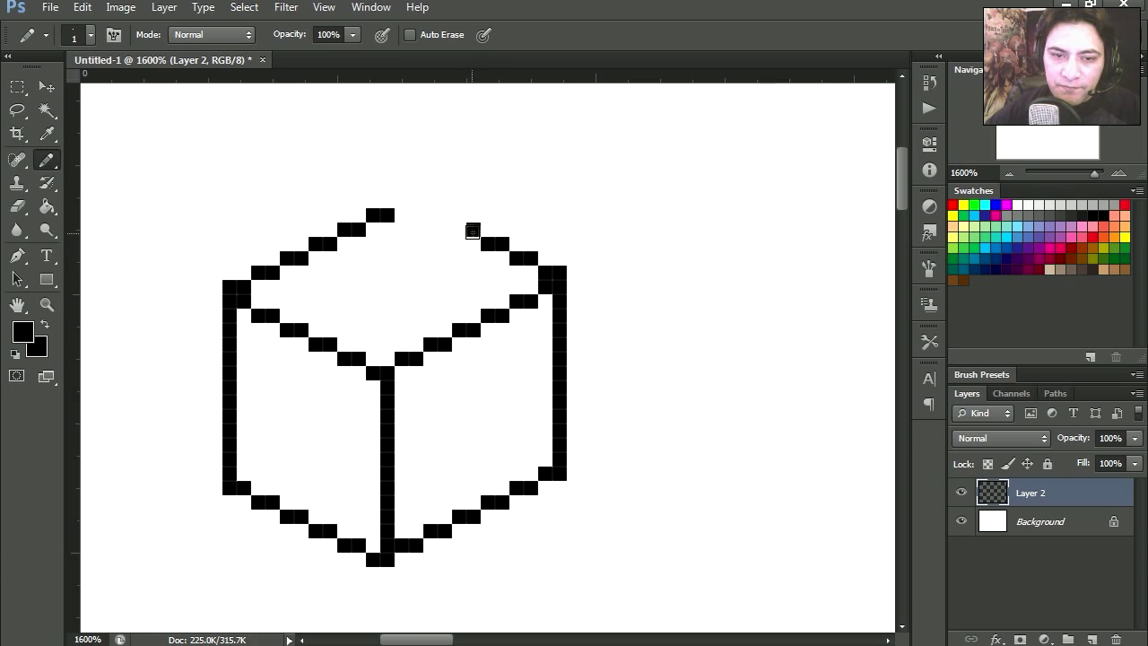
click(444, 216)
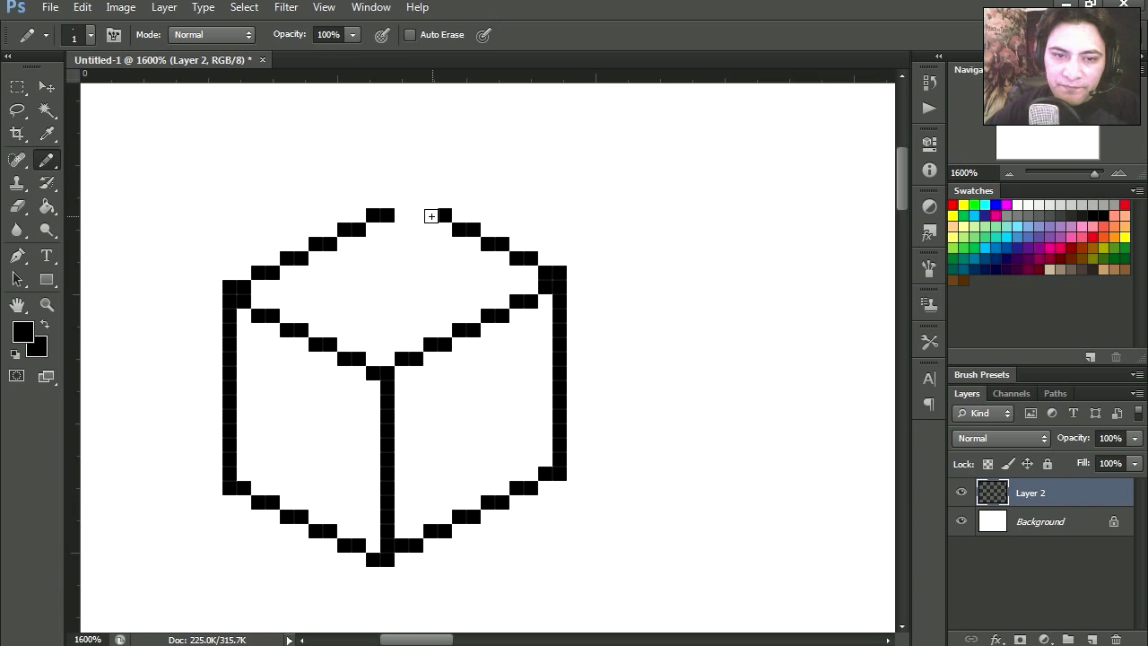
click(429, 213)
click(416, 205)
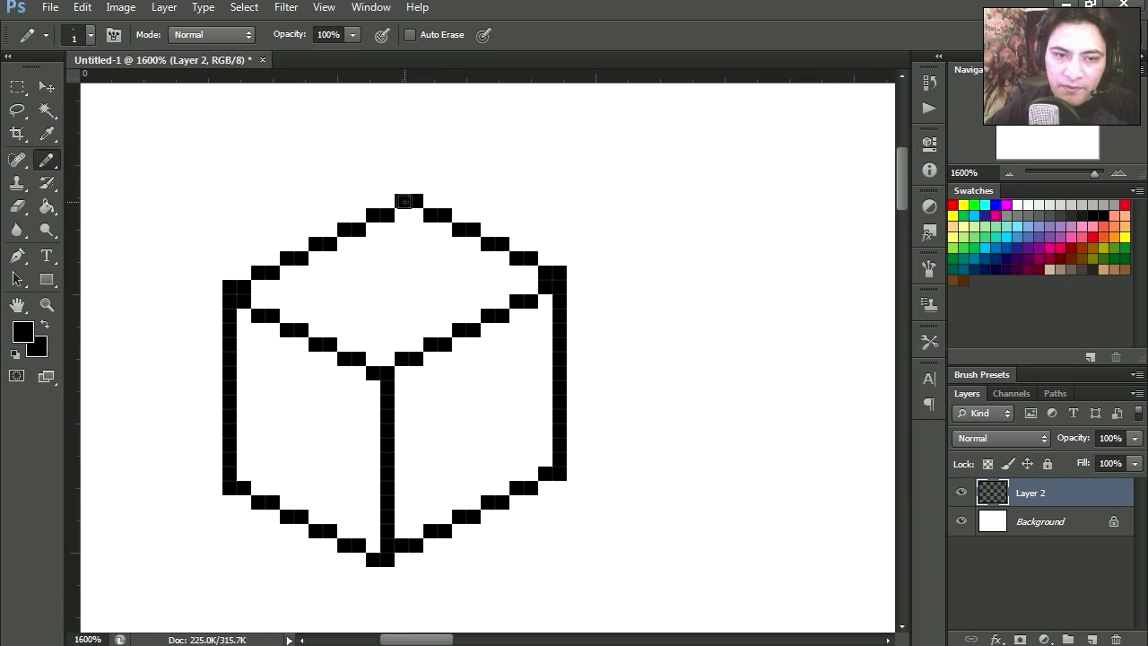
scroll(493, 411, down, 2)
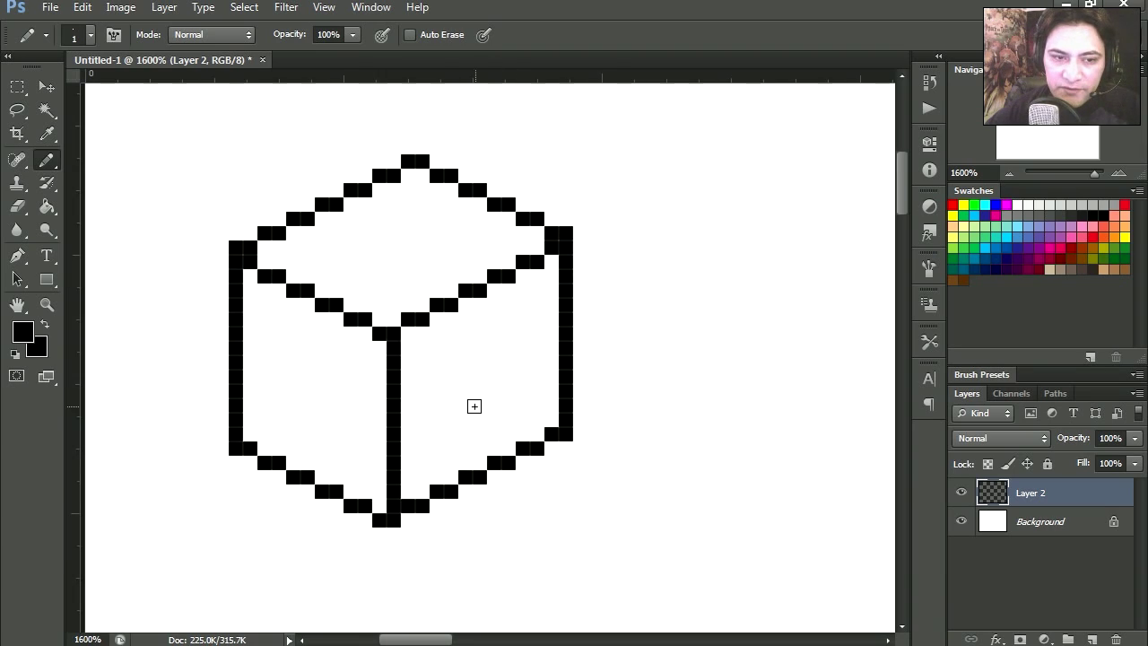
key(e)
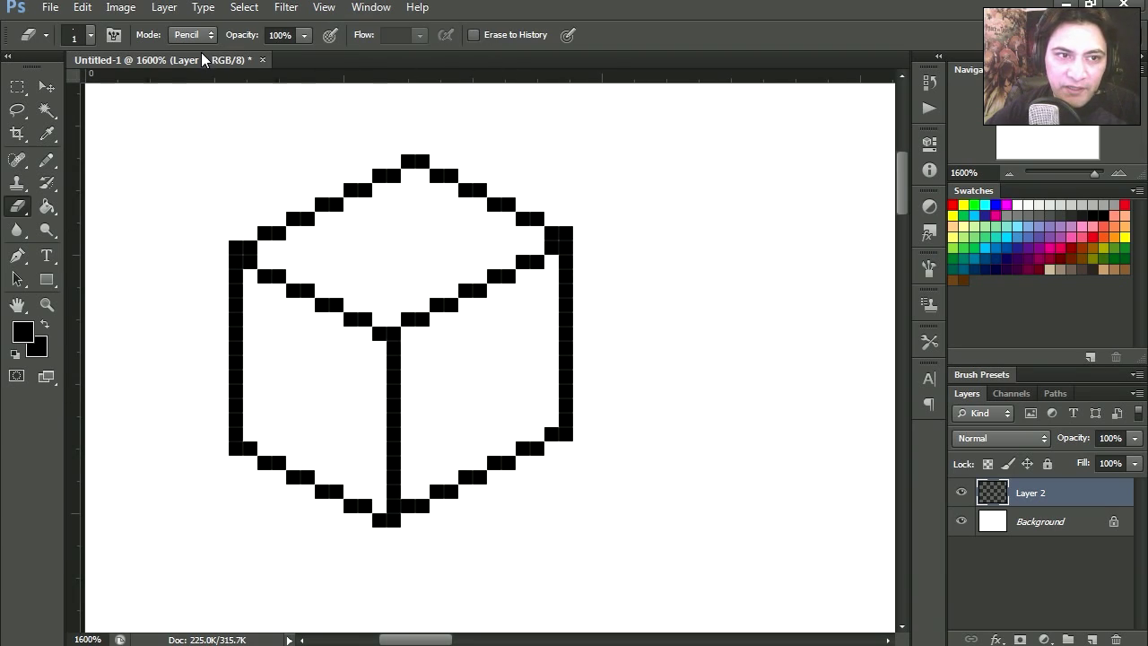
Erase the extra top and bottom corner pixels on both side edges with a hard eraser
click(192, 65)
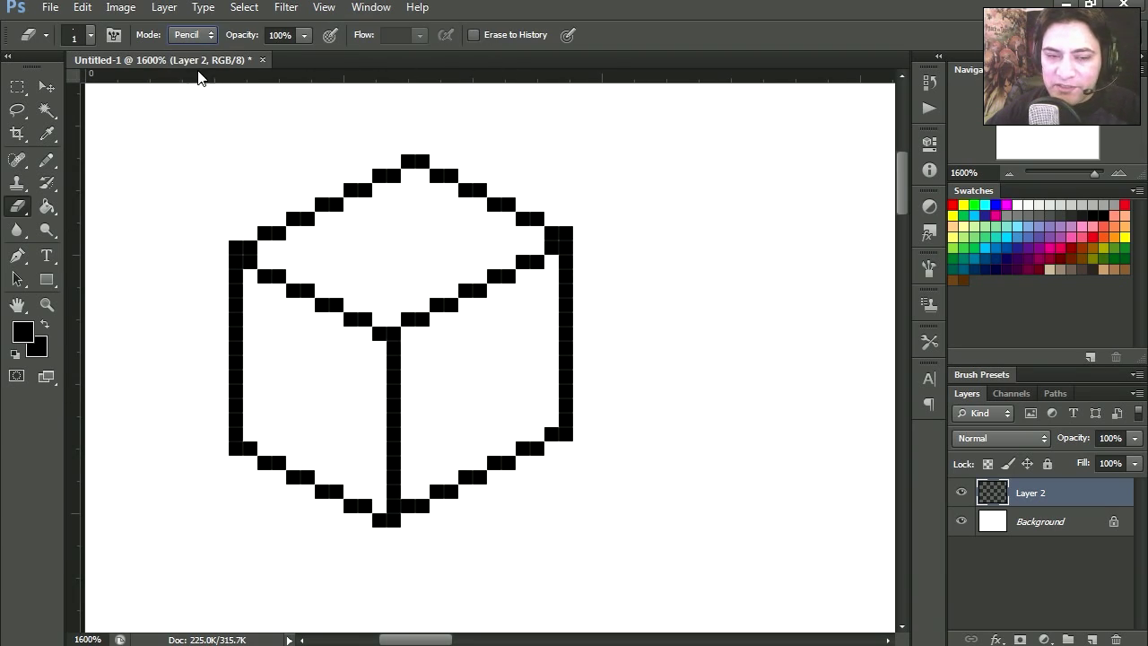
click(568, 232)
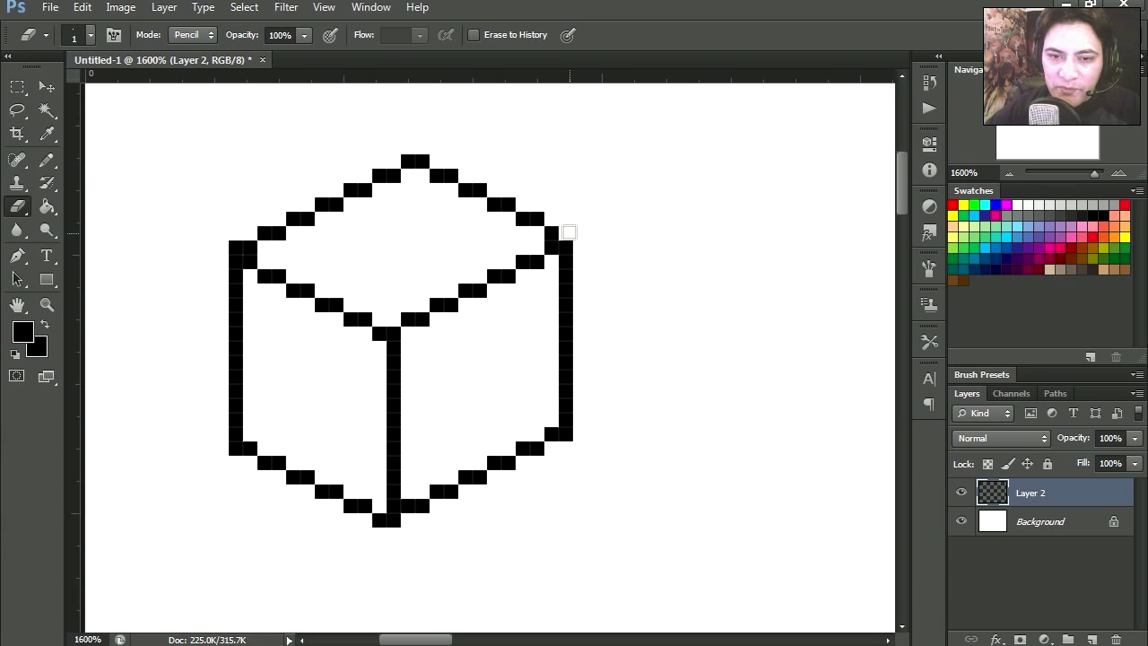
click(569, 435)
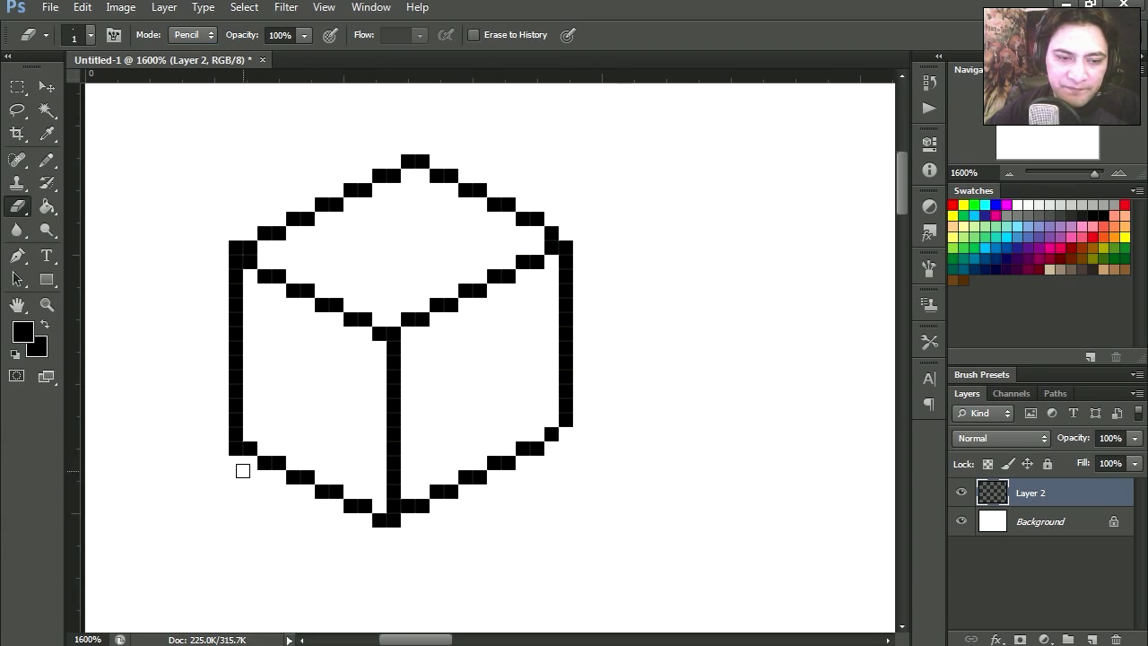
click(236, 448)
click(233, 245)
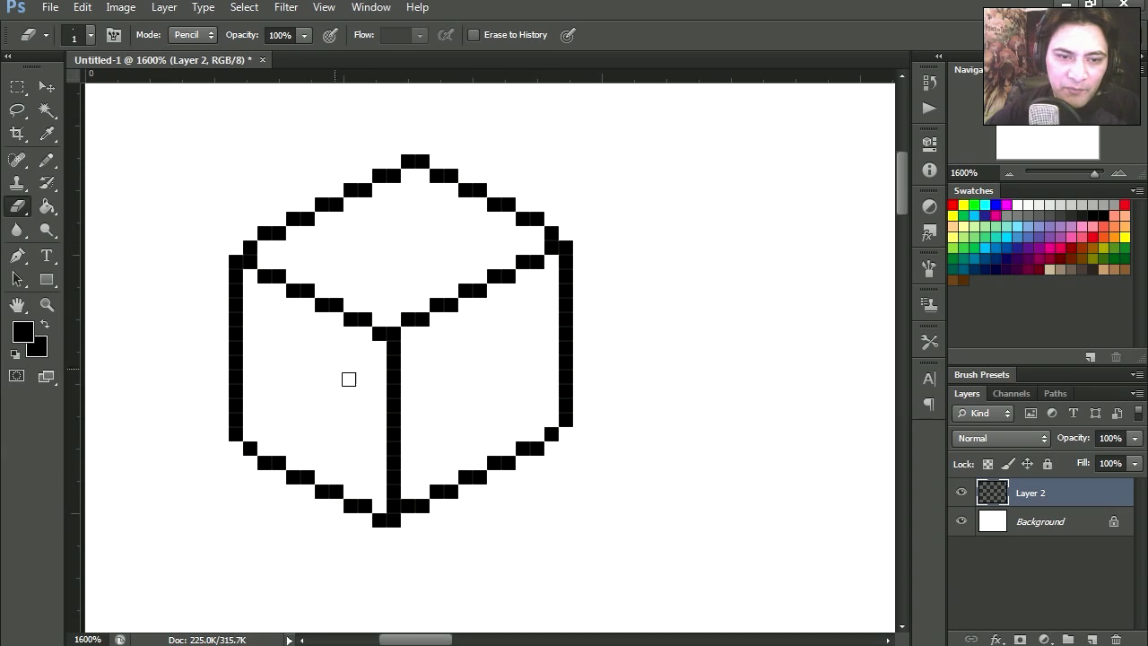
drag(448, 419, 495, 417)
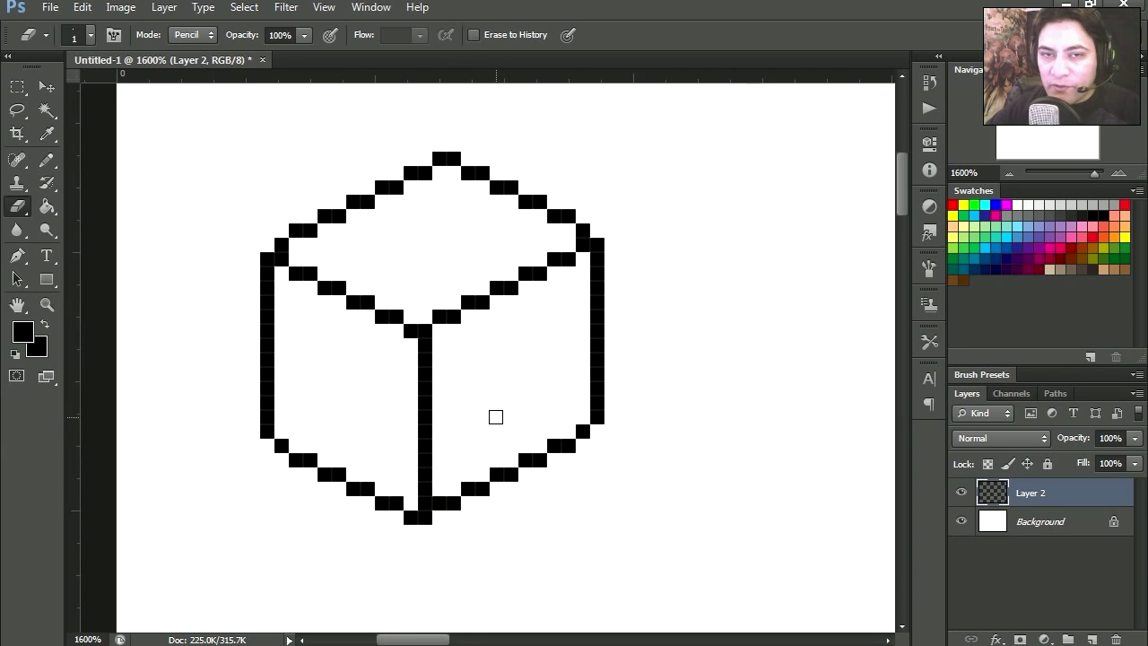
Paint Bucket swatch colours: green top, dark brown right face, light tan left face
click(1045, 269)
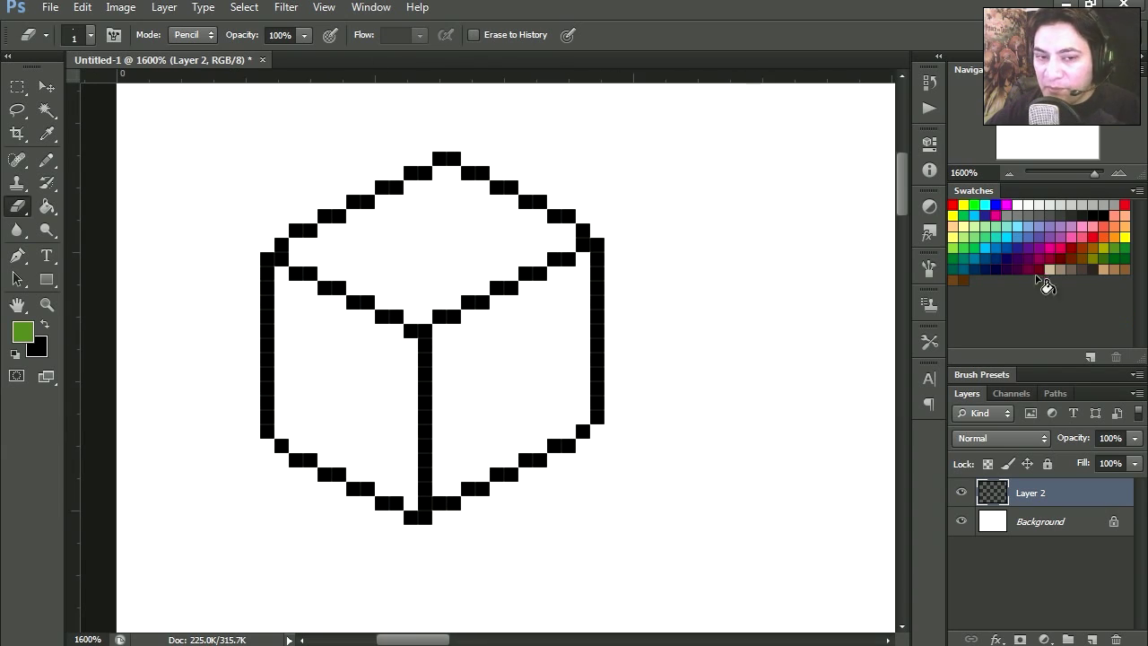
key(g)
click(388, 244)
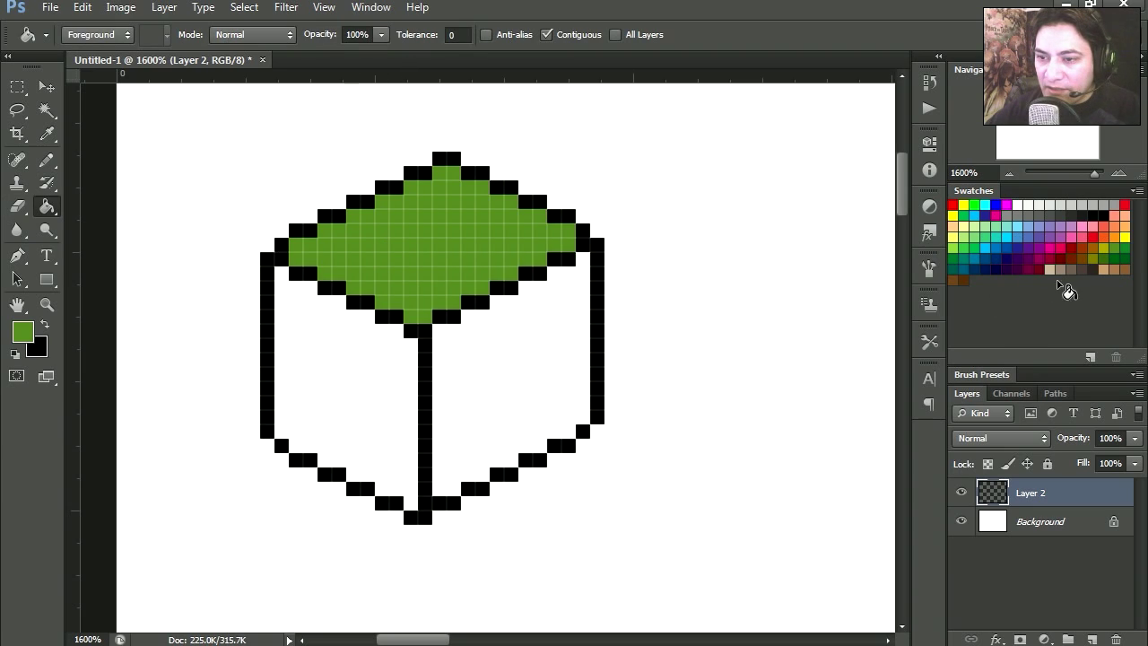
click(1081, 268)
click(549, 357)
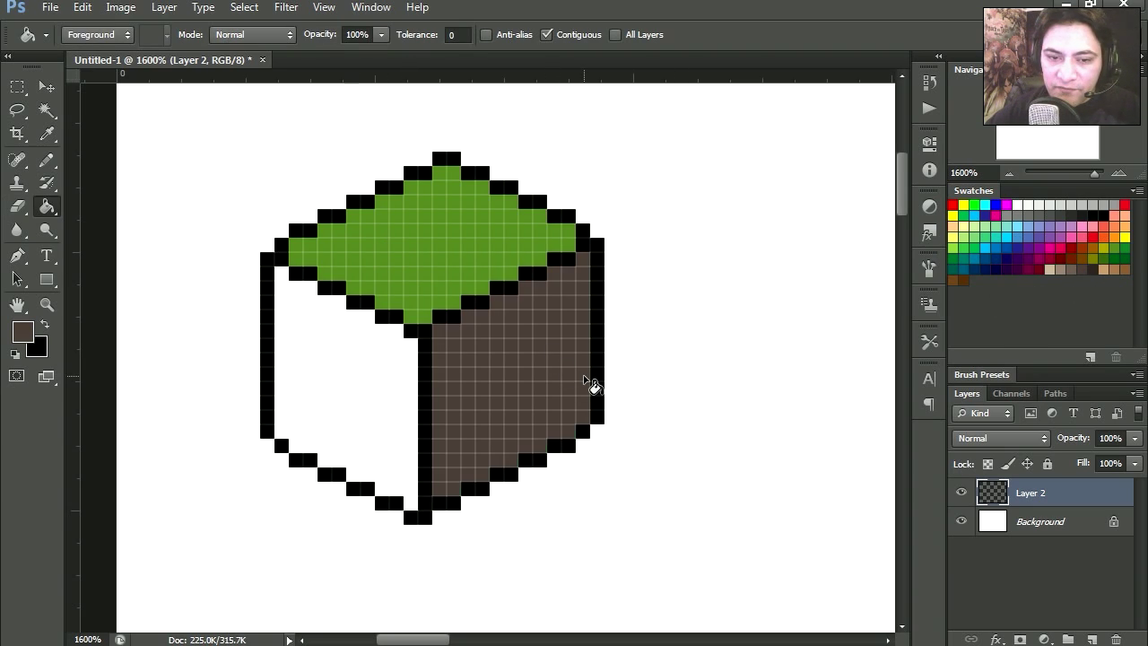
click(1059, 269)
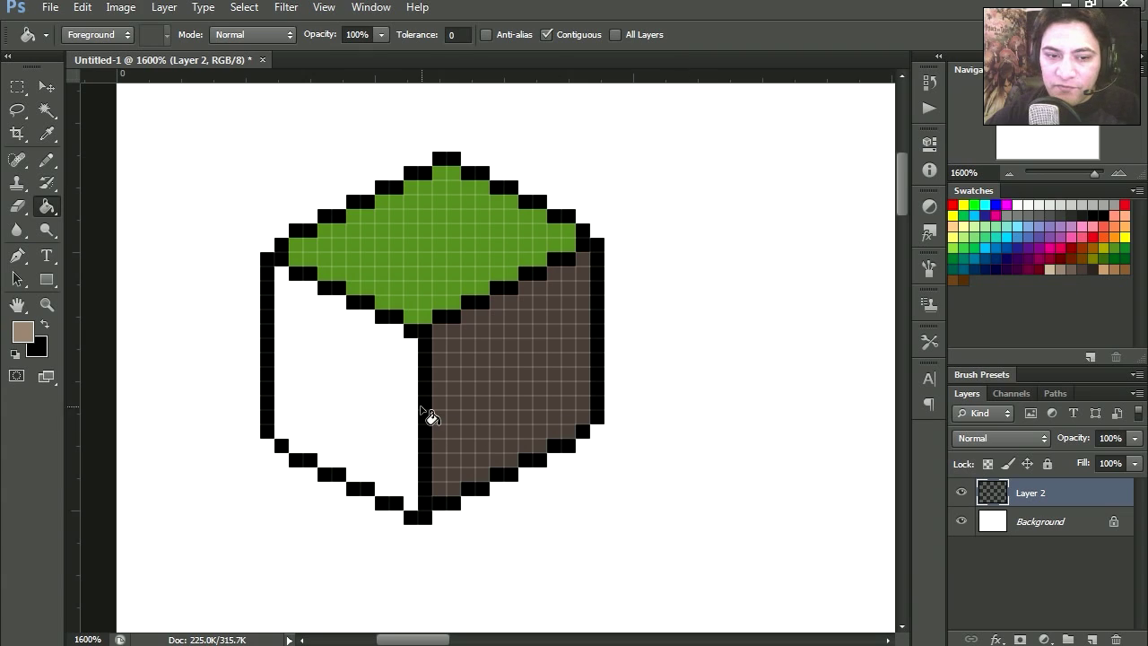
click(388, 408)
scroll(550, 374, left, 2)
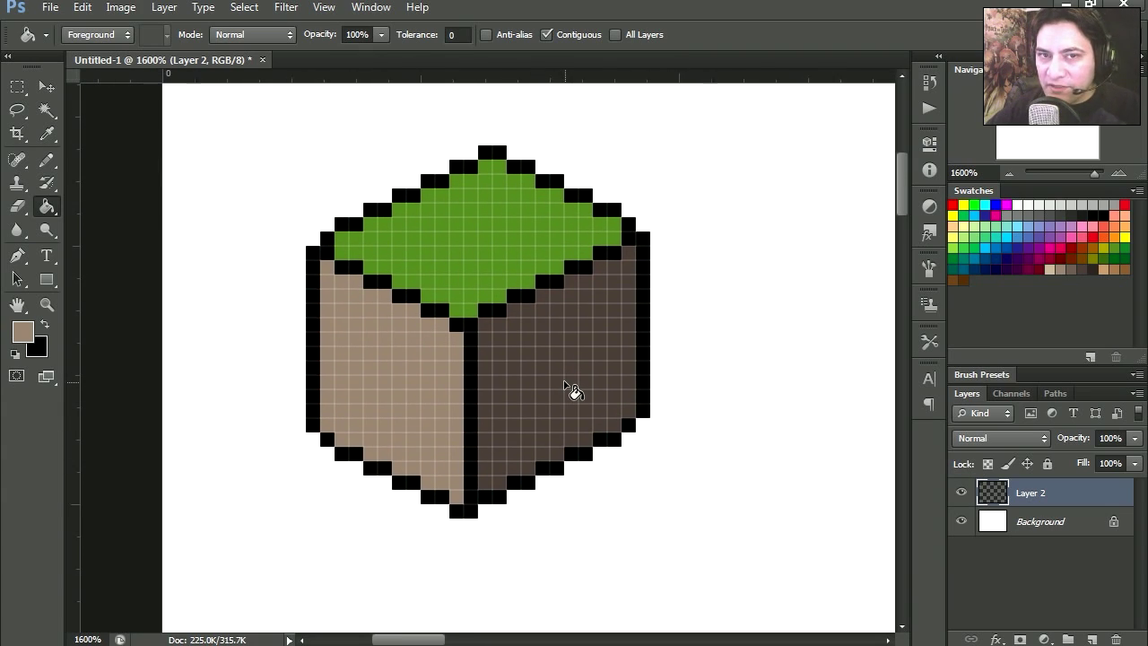
scroll(574, 391, up, 1)
Pencil a darker brown strip along the top of the right face
key(i)
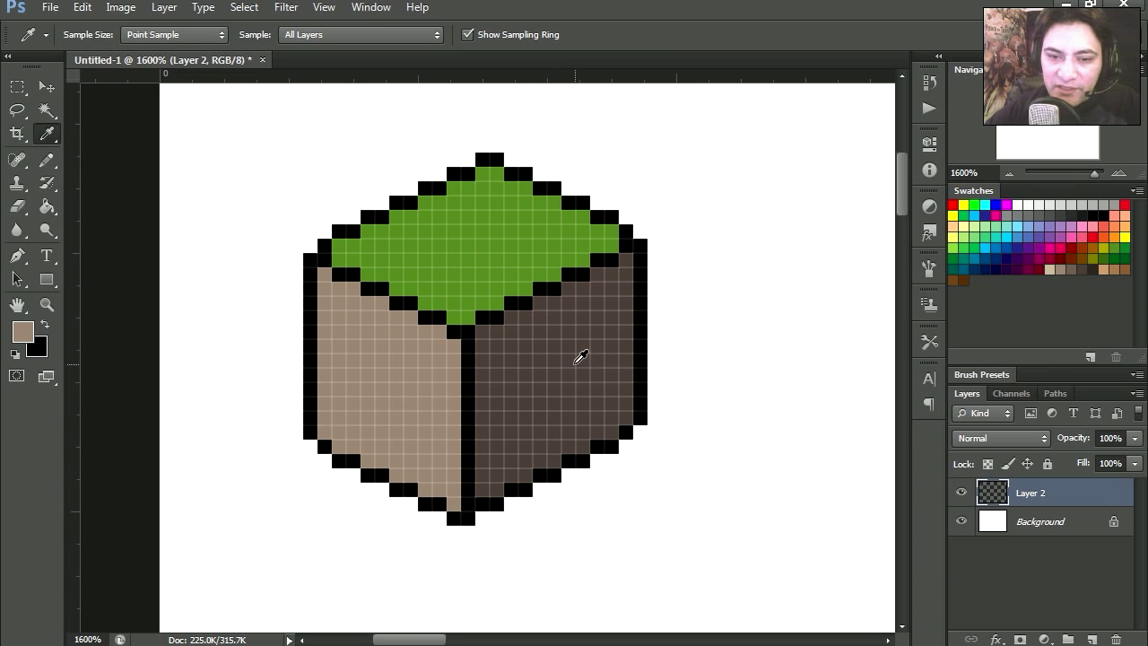
click(577, 322)
click(22, 336)
key(Return)
key(b)
mouse_move(486, 333)
mouse_down()
mouse_move(536, 316)
mouse_move(628, 257)
mouse_up()
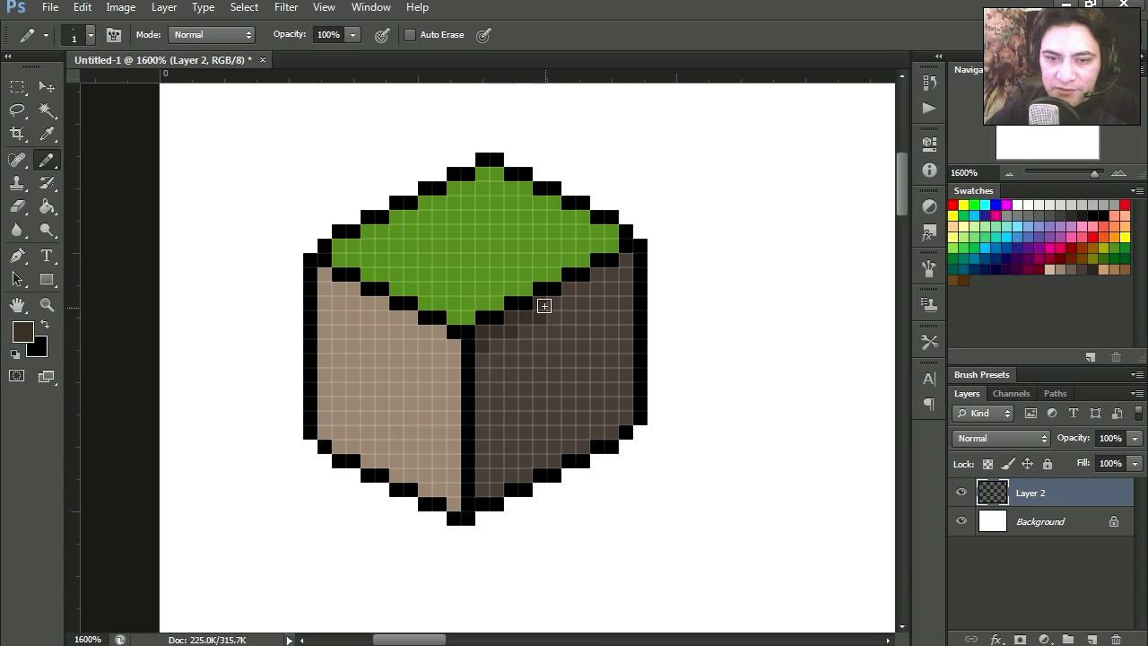
Pencil a darker tan strip along the top of the left face
key(i)
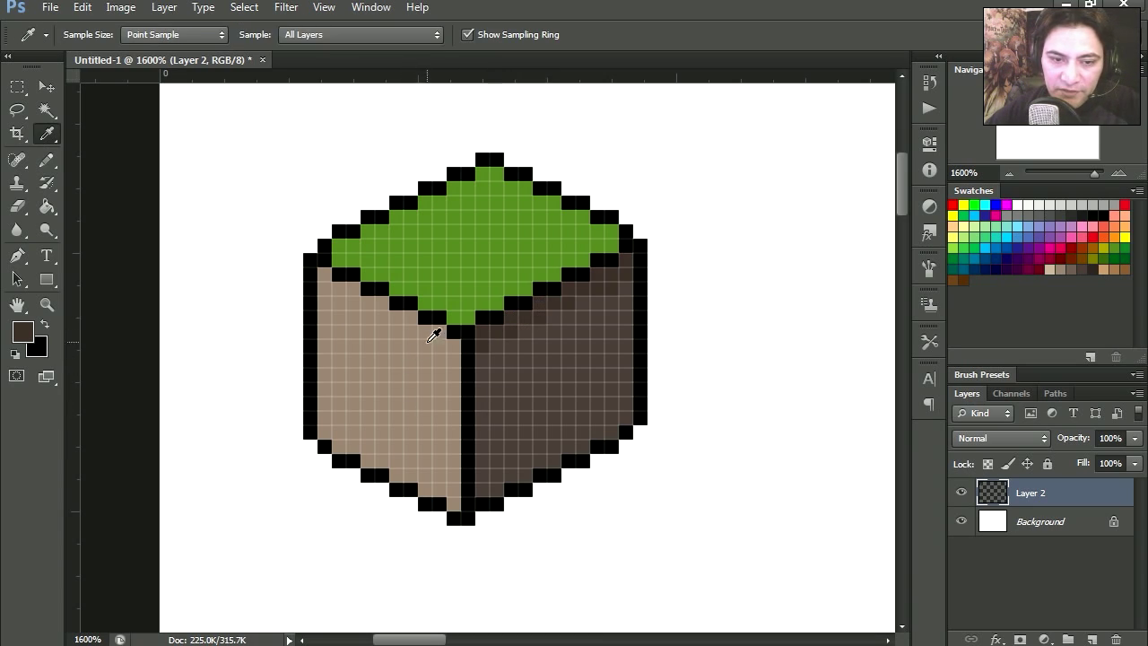
click(427, 351)
click(24, 332)
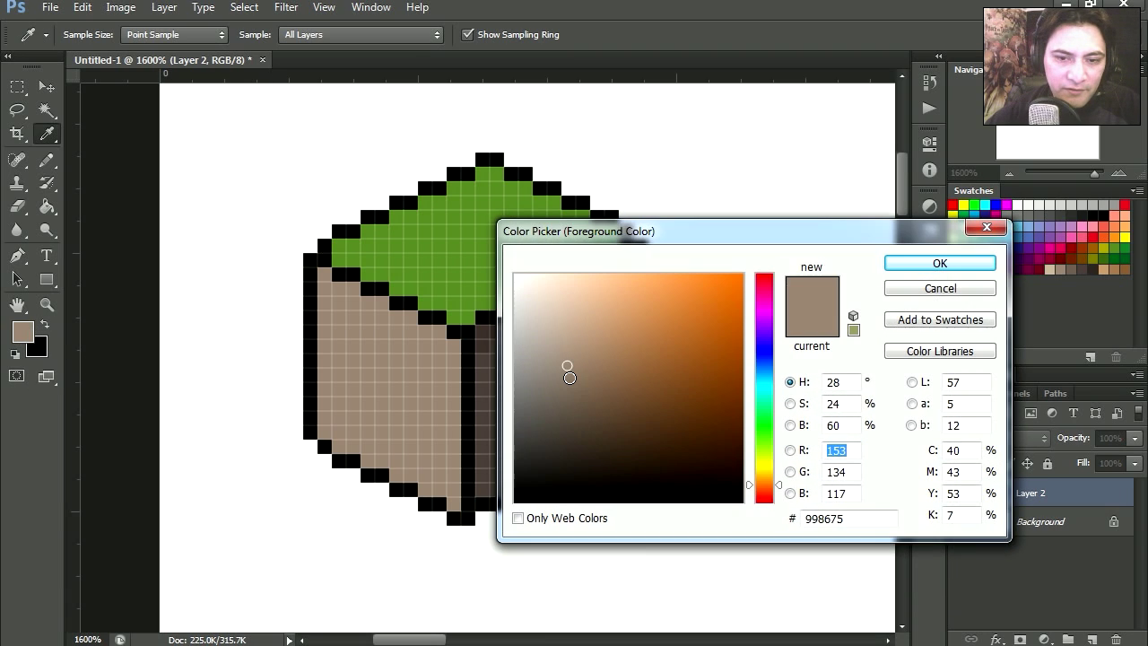
click(571, 375)
click(892, 263)
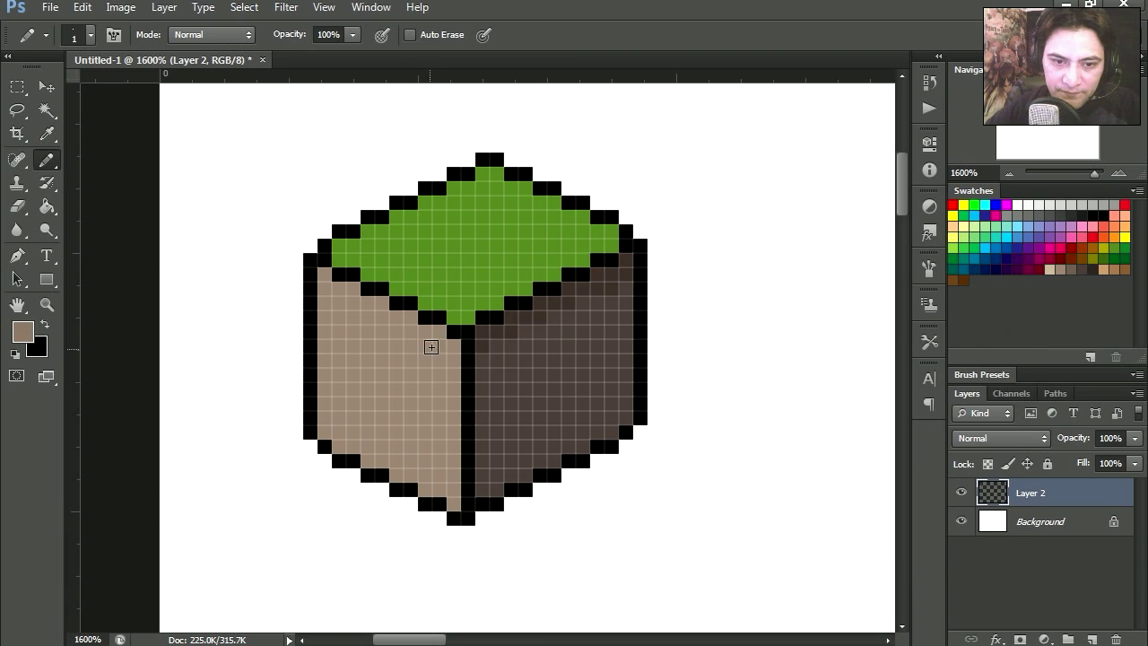
key(b)
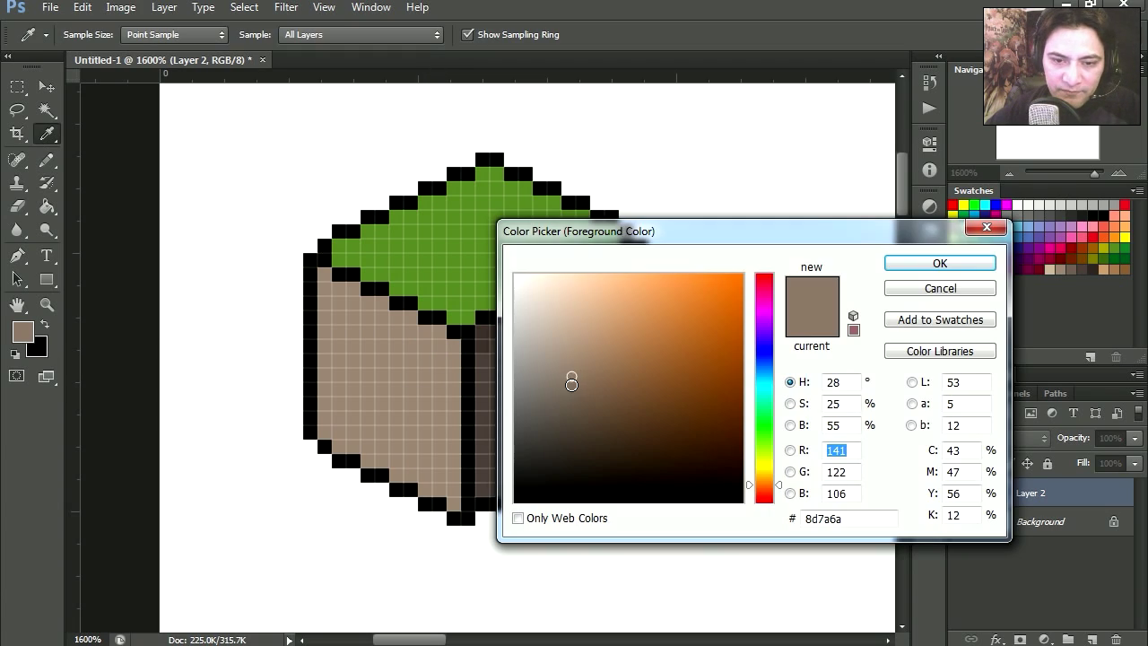
click(572, 387)
key(Return)
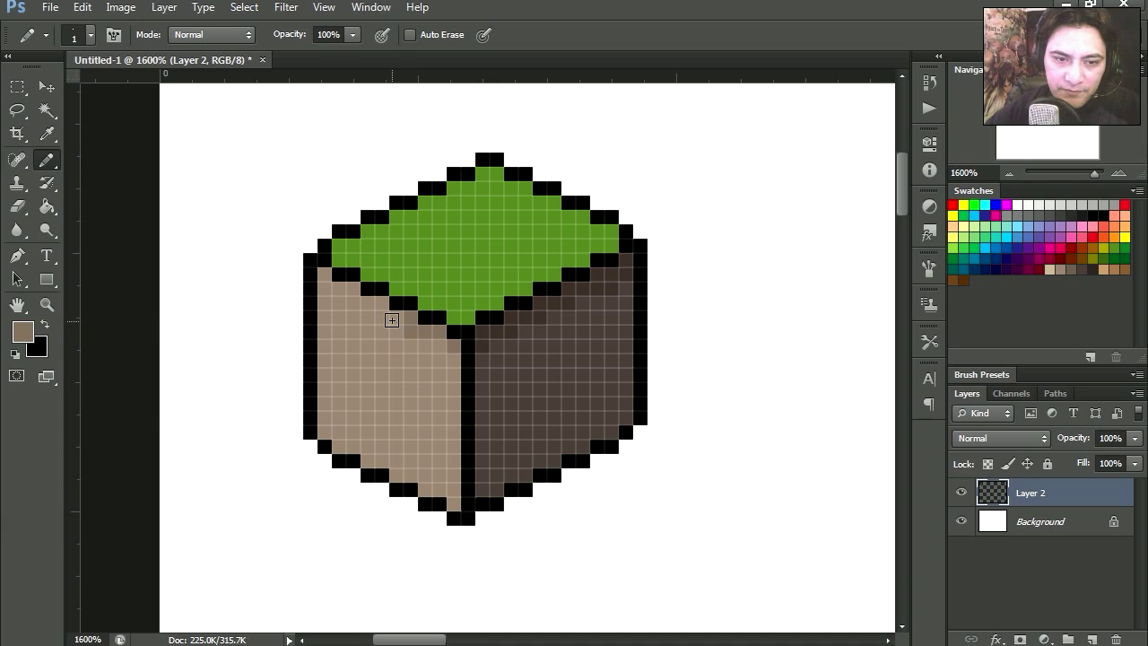
drag(386, 311, 323, 271)
click(440, 346)
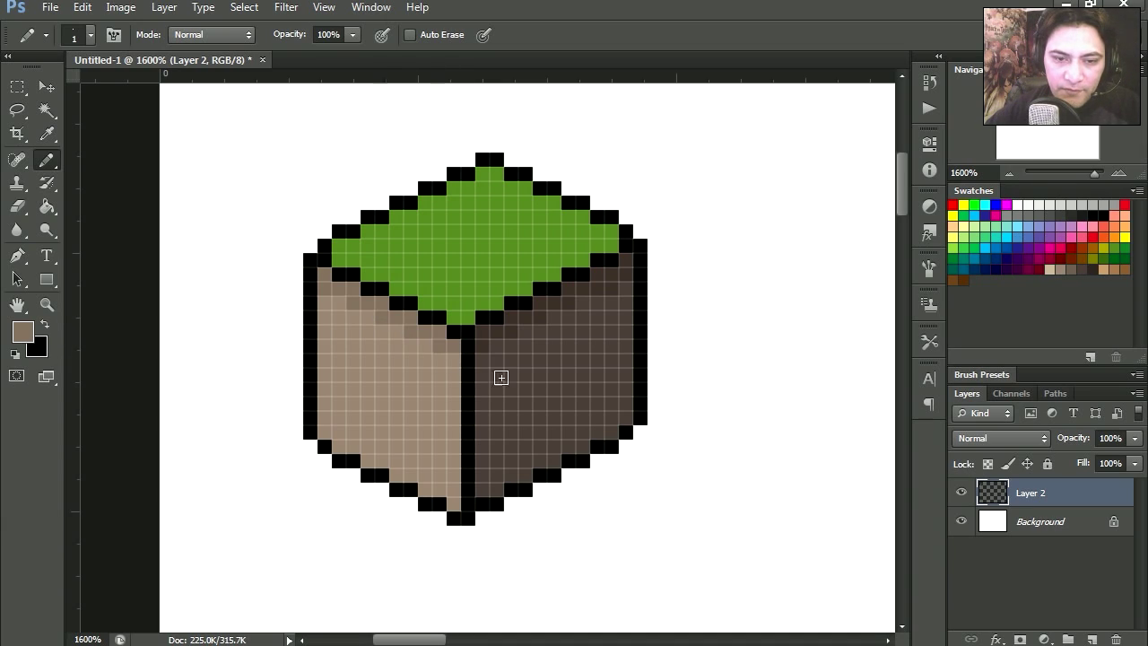
Sample the grass green into the foreground Color Picker
key(i)
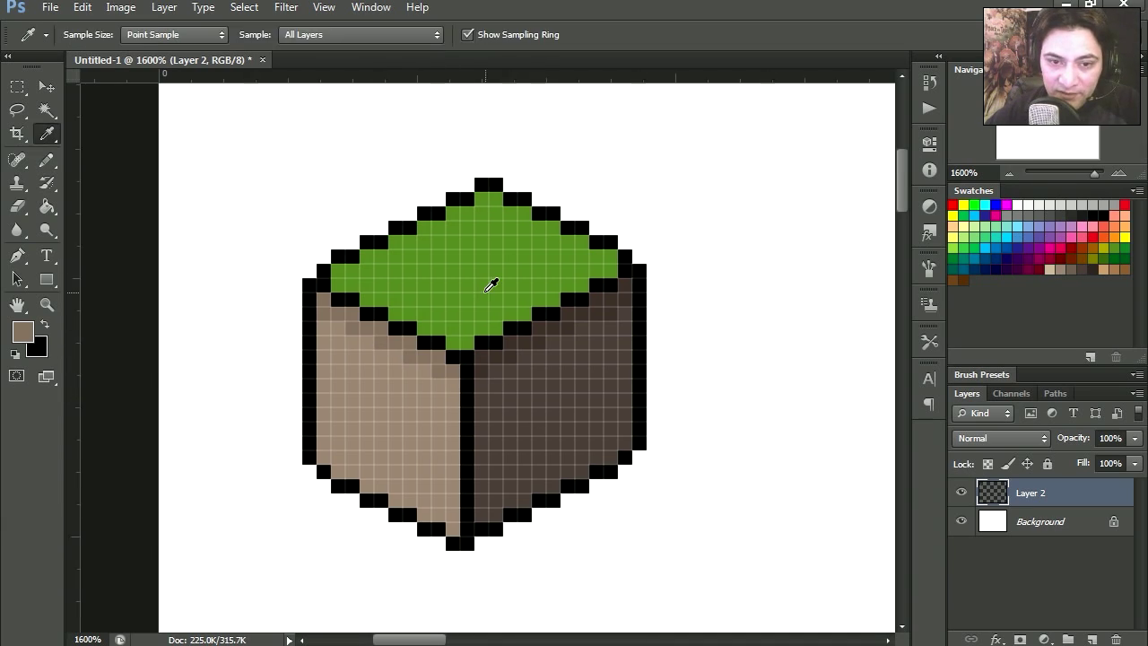
click(494, 266)
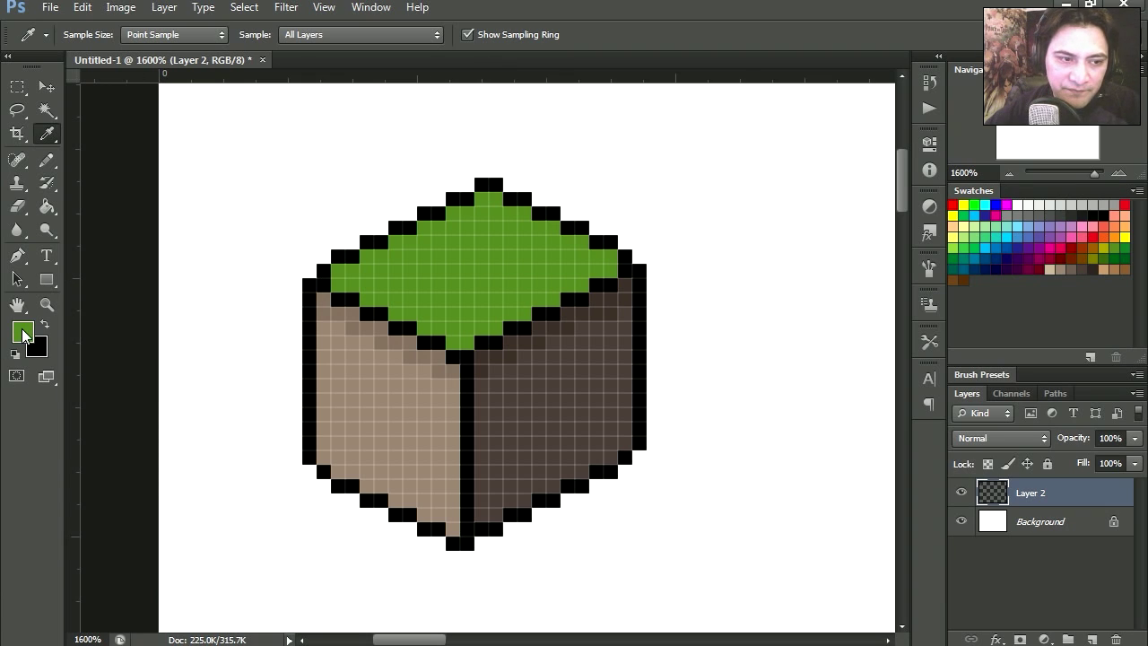
click(24, 333)
Pencil darker green #4b711f along the grass top's right and upper edges
click(680, 401)
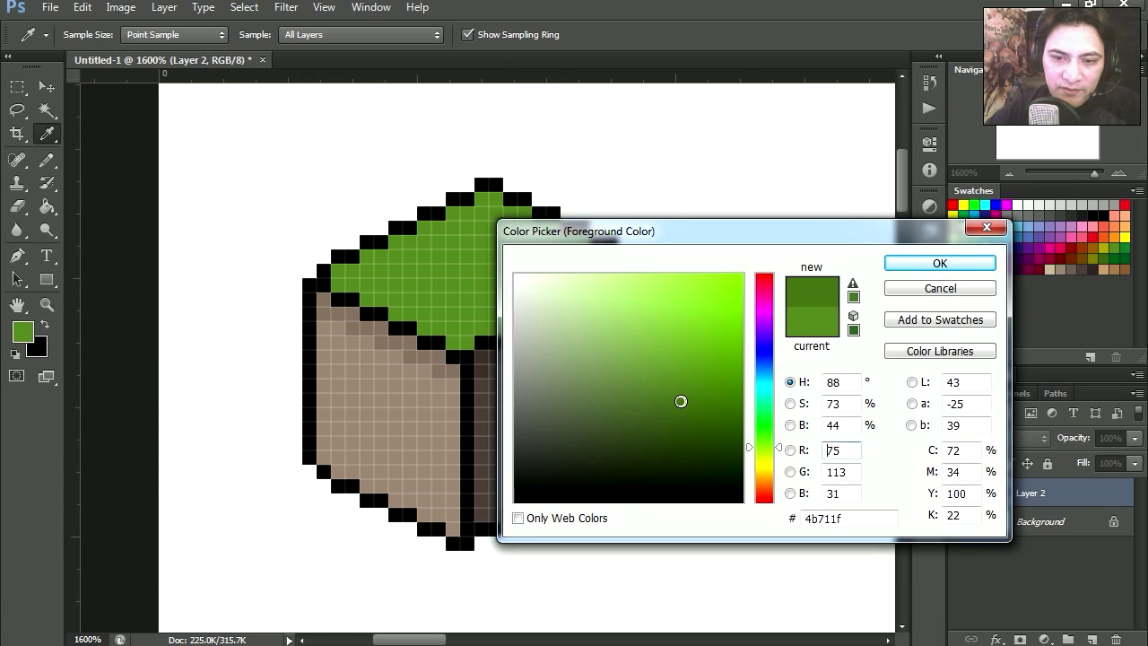
click(904, 271)
key(b)
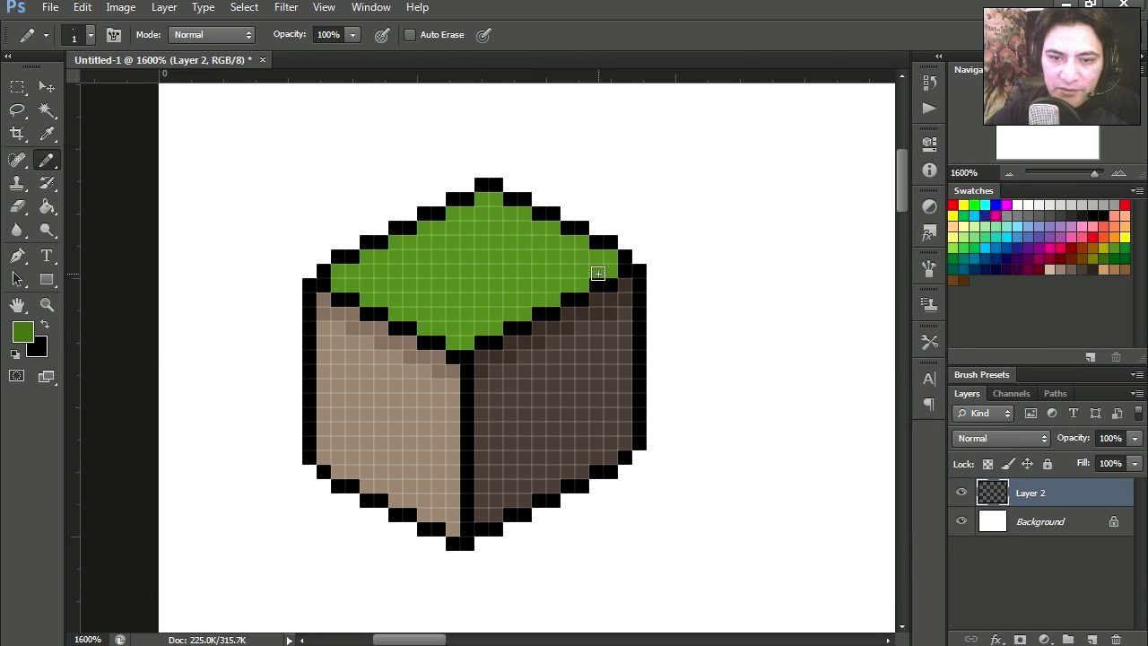
drag(598, 273, 611, 256)
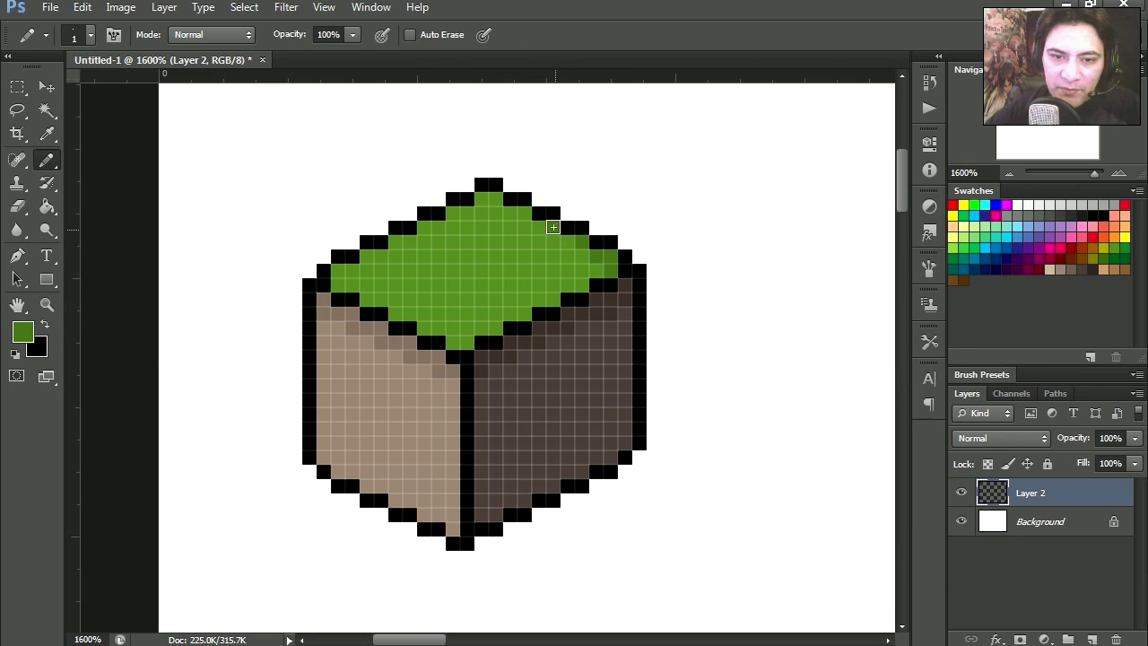
drag(529, 214, 333, 263)
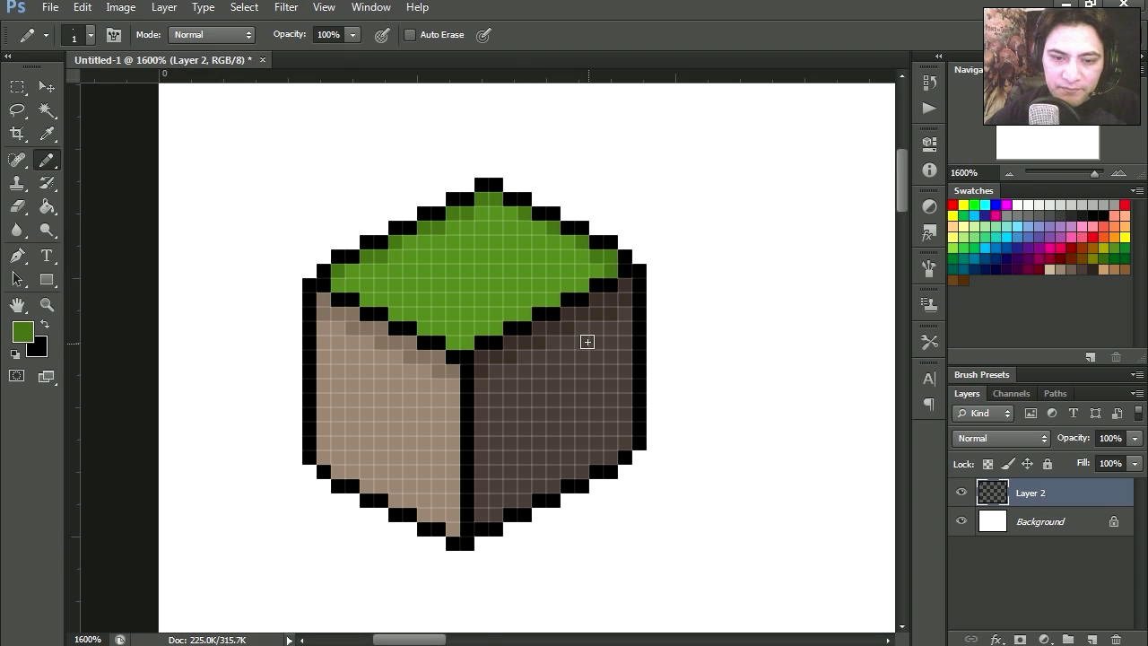
key(ctrl+minus)
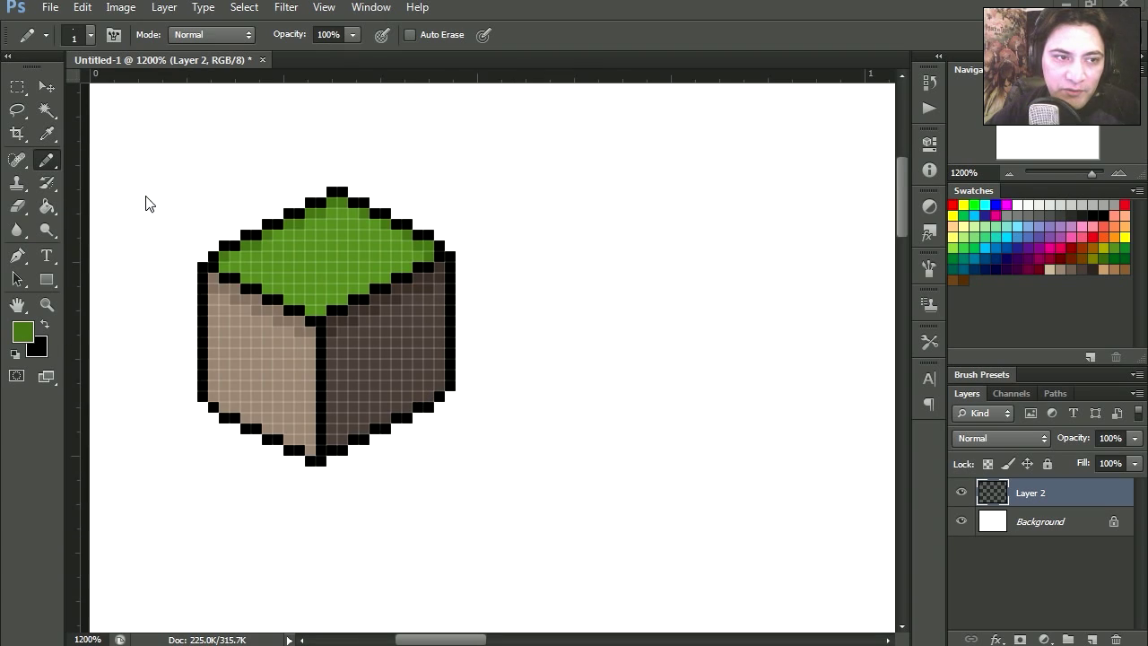
Alt-drag two cube copies down-right, each fitted snugly against the previous cube
click(52, 87)
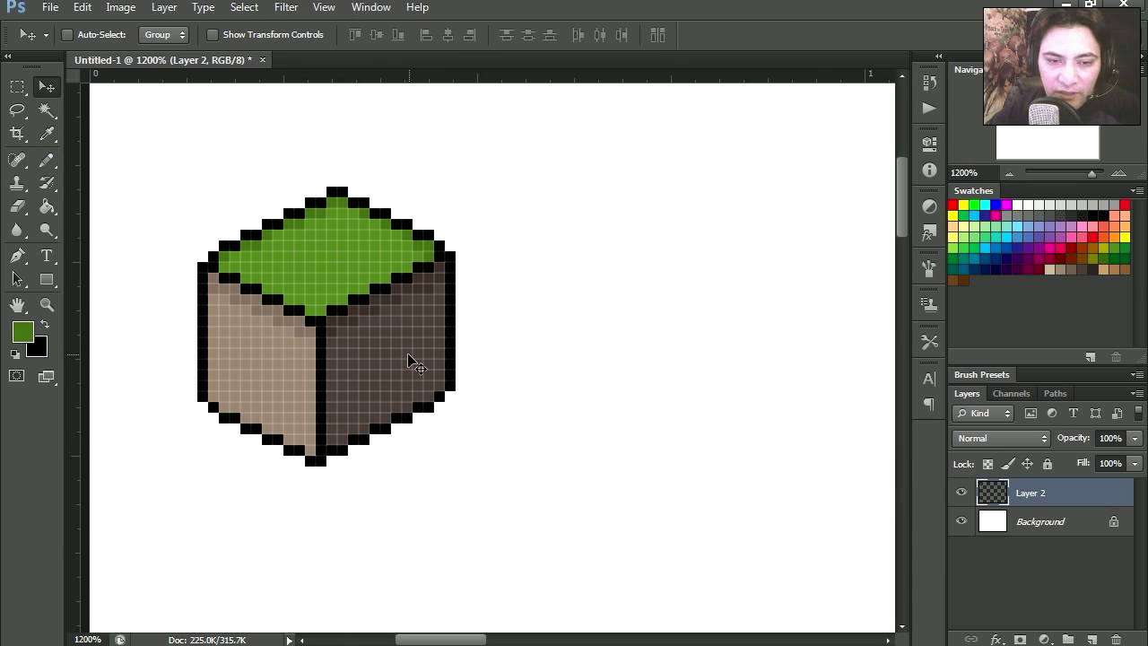
drag(411, 362, 534, 404)
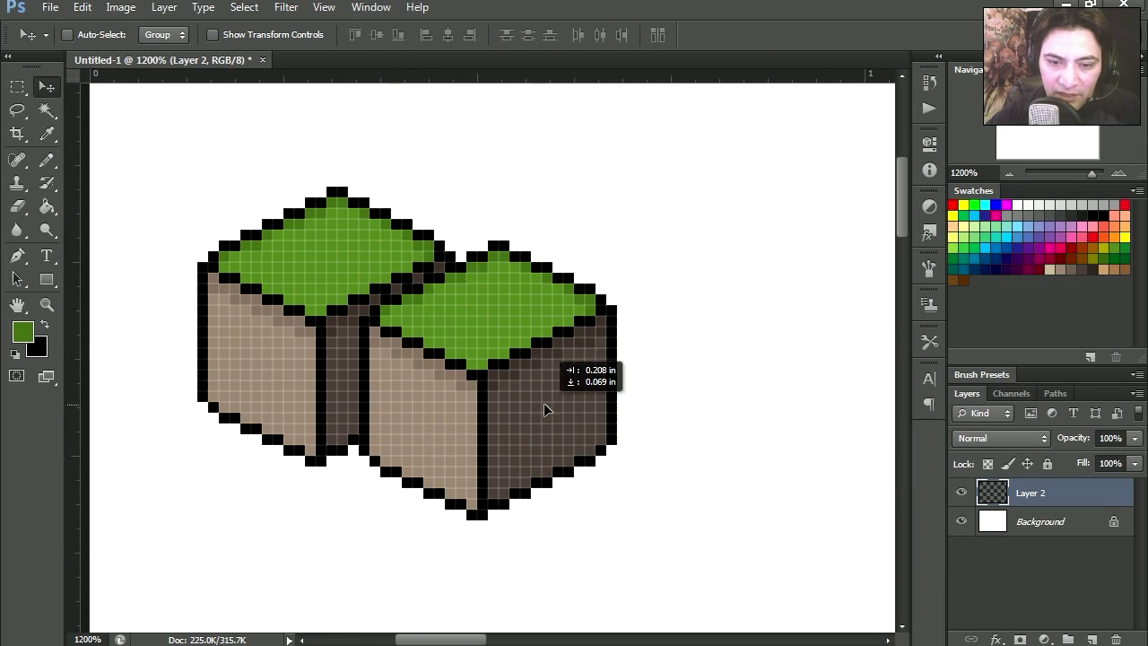
drag(535, 399, 671, 448)
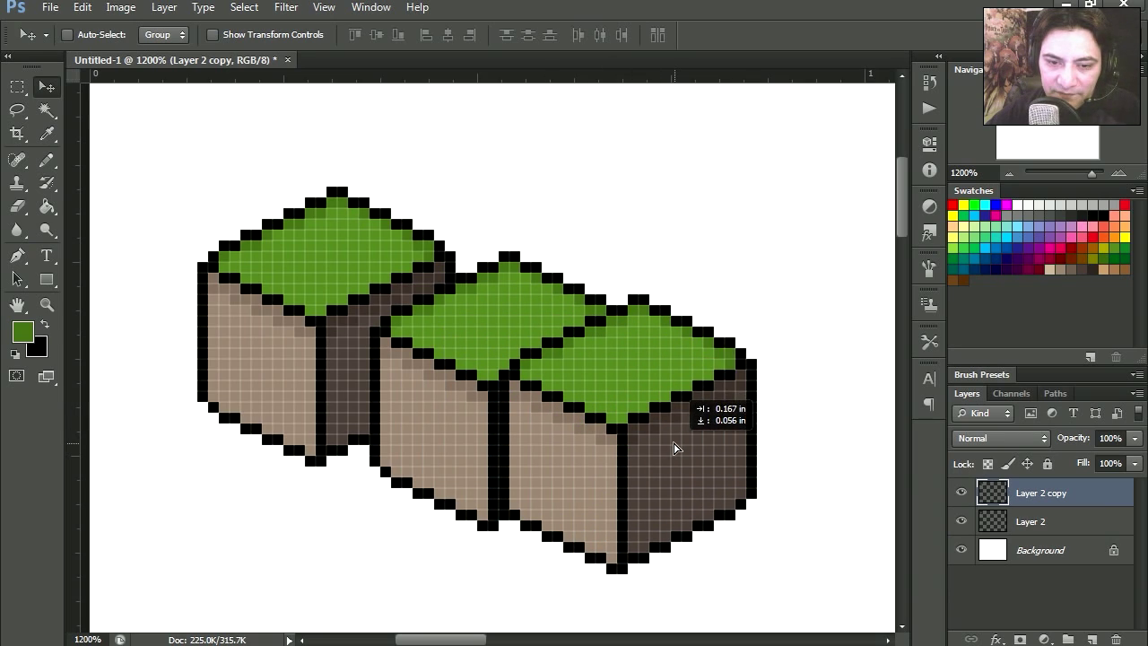
key(ctrl+alt+z)
key(ctrl+alt+z)
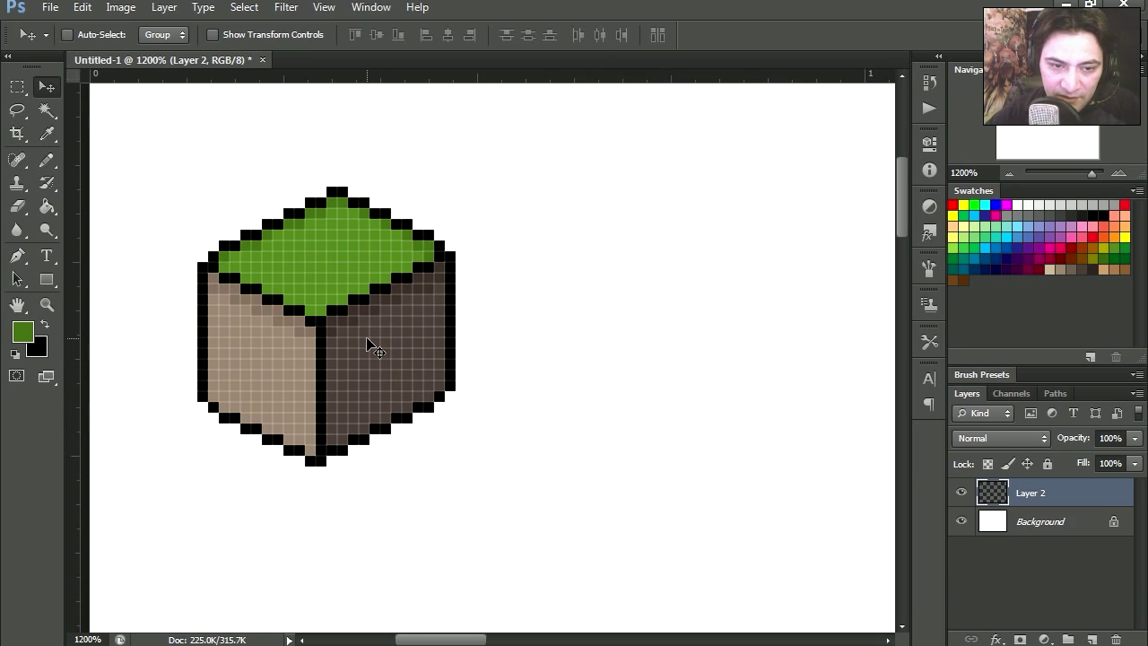
drag(368, 332, 468, 388)
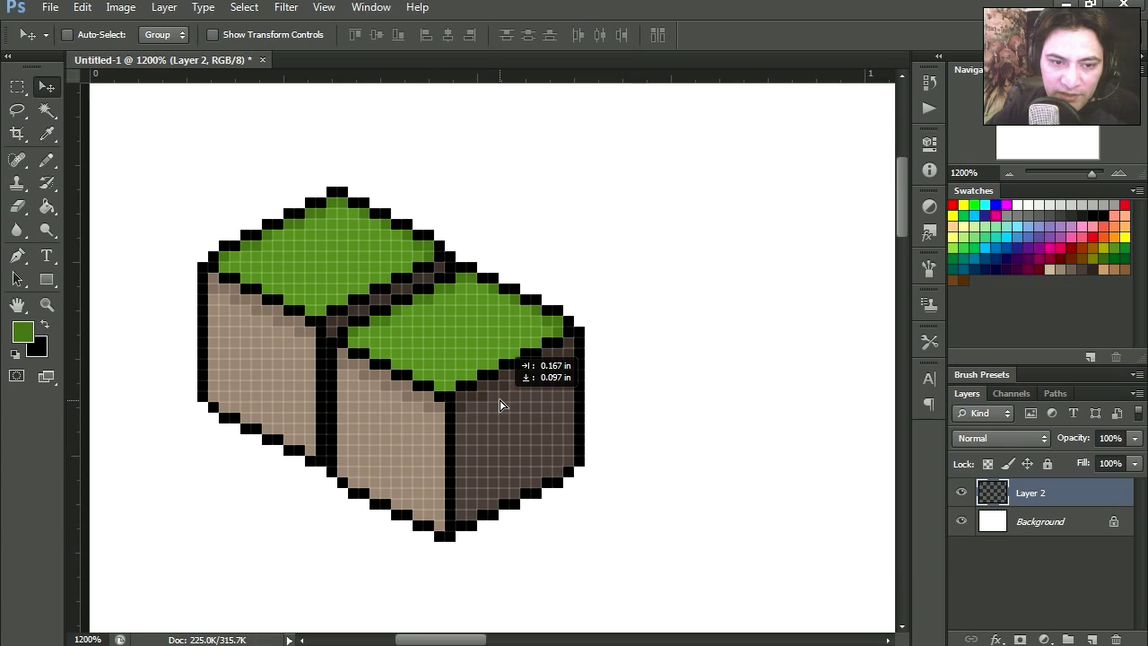
drag(500, 404, 466, 385)
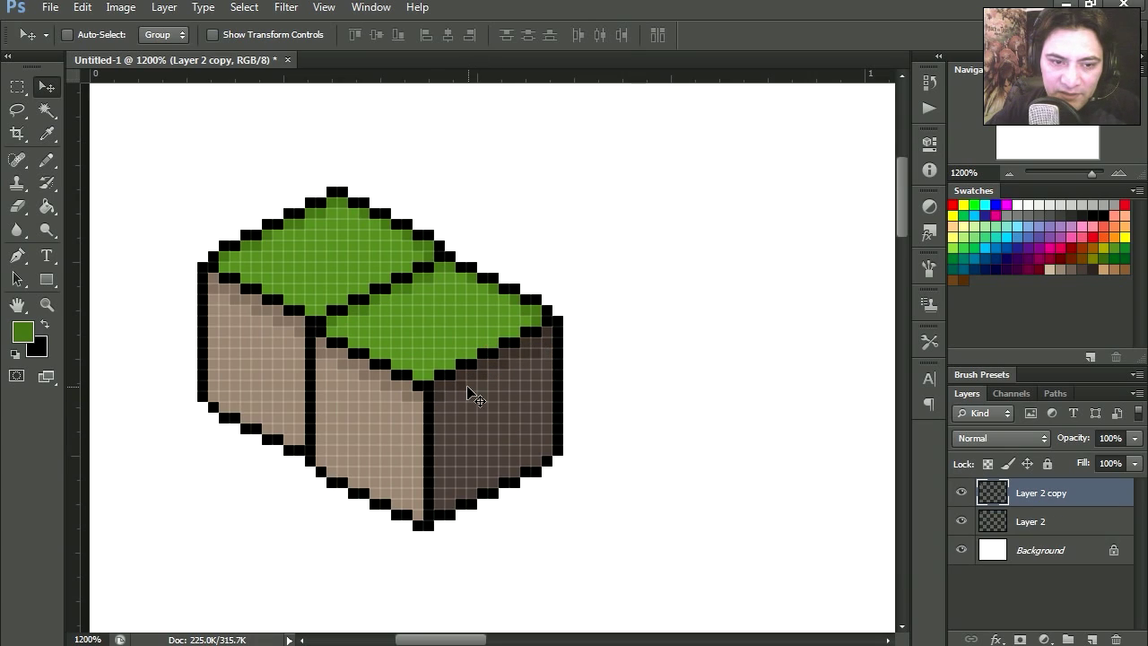
scroll(502, 430, down, 3)
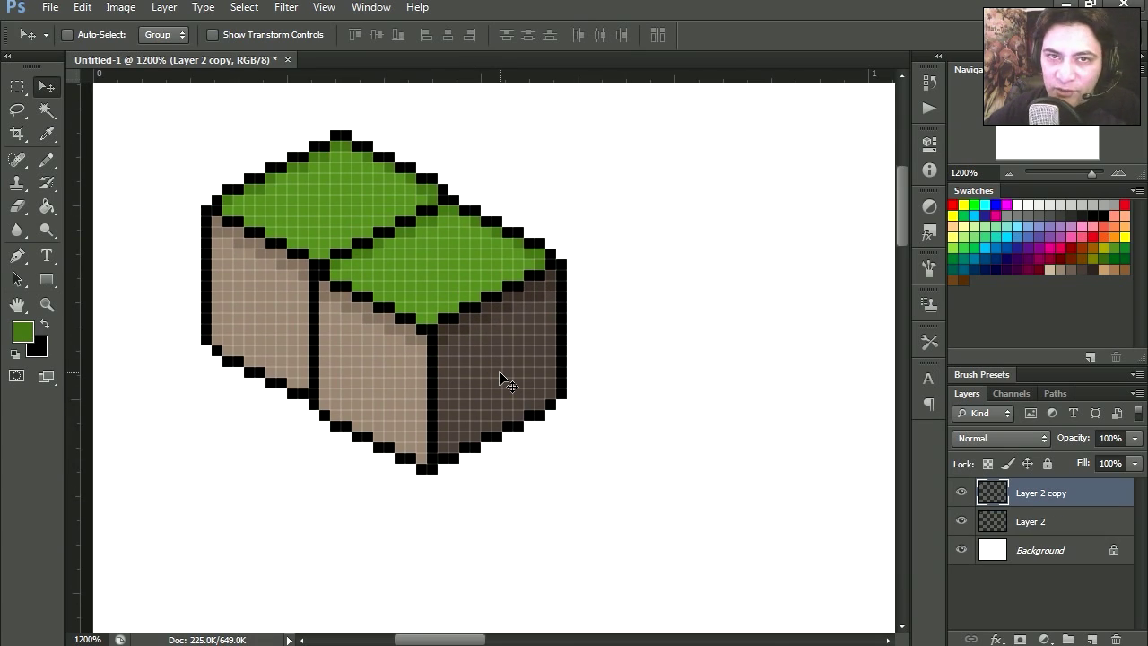
drag(469, 392, 579, 421)
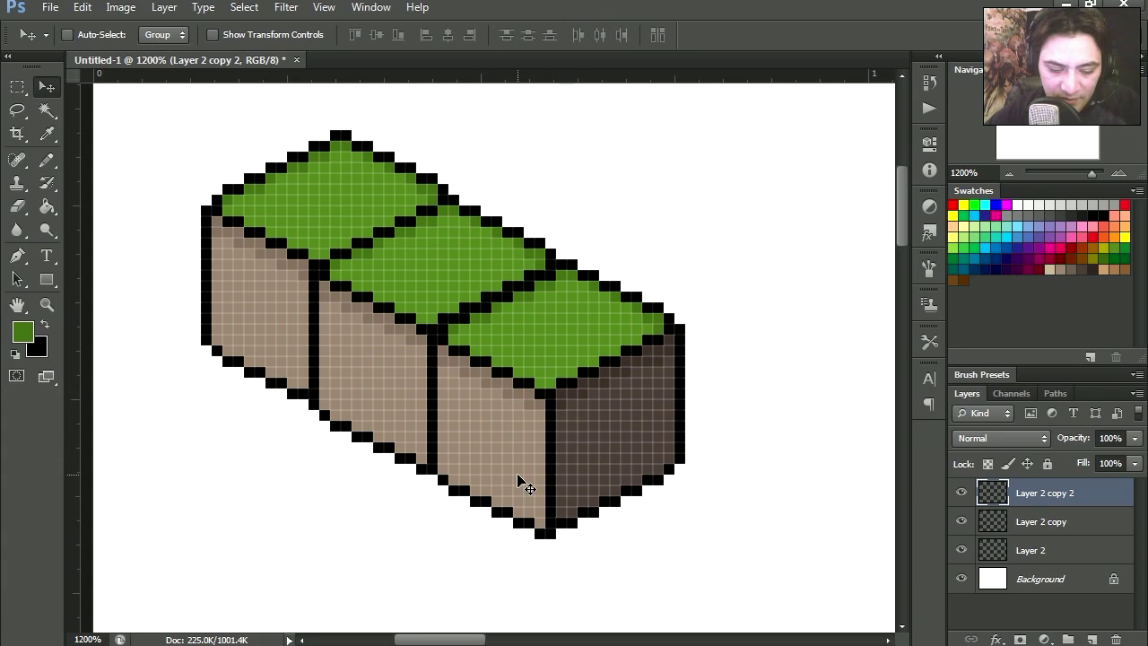
Duplicate cubes up-right, add a raised cube, and move the new layers behind the others
click(47, 304)
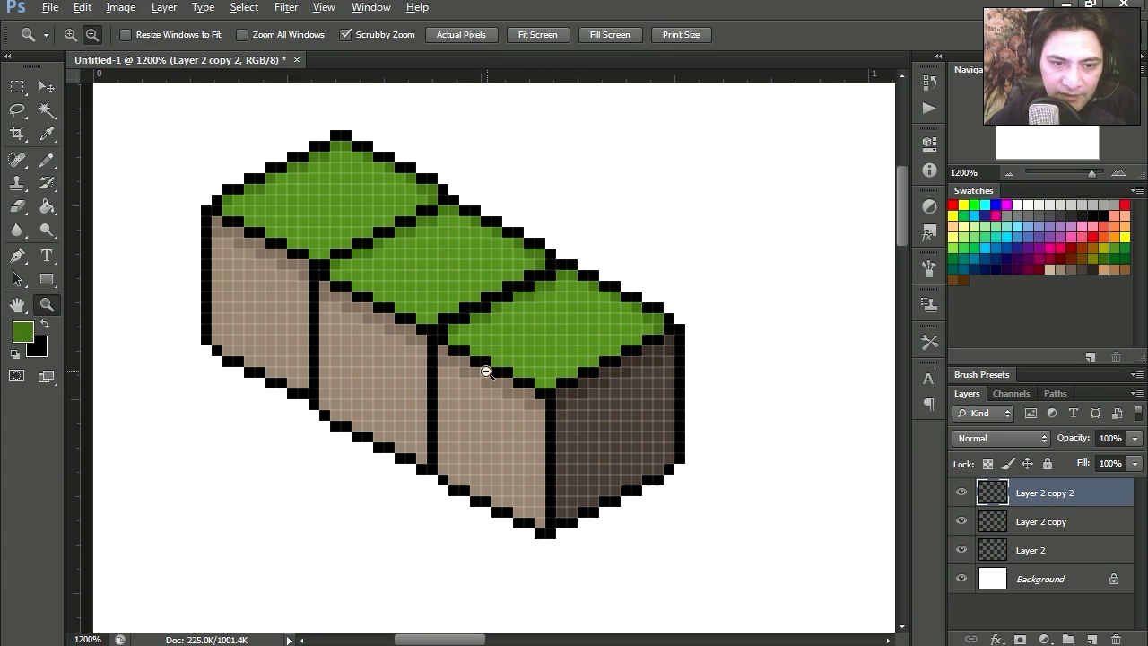
alt+click(145, 308)
key(v)
drag(449, 341, 542, 292)
drag(1040, 493, 1052, 589)
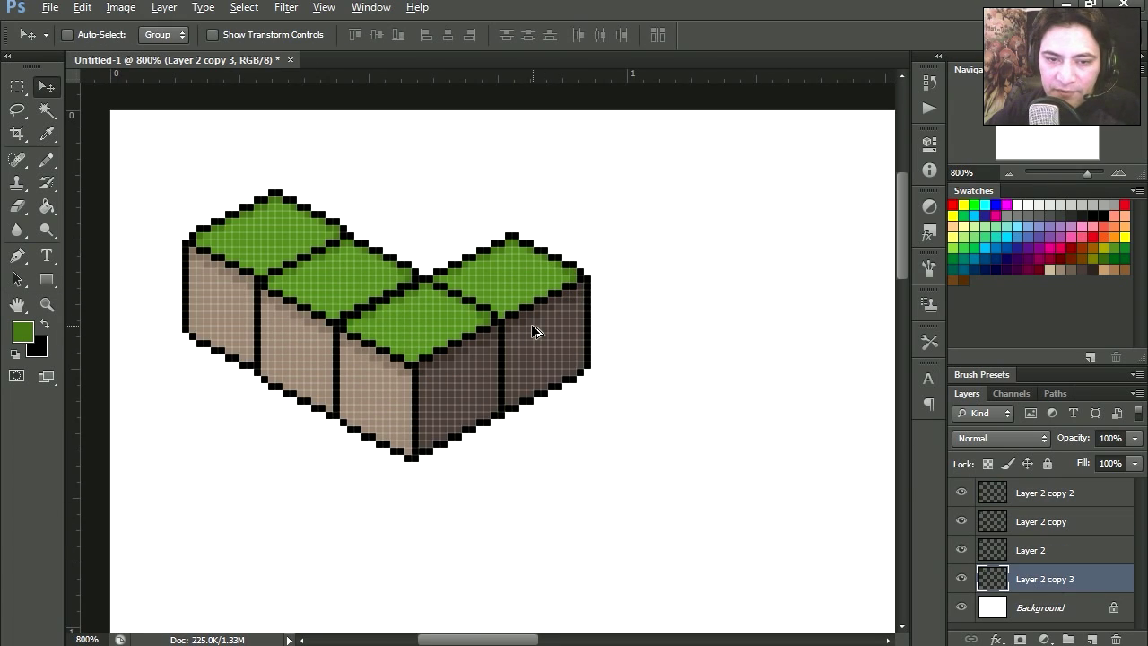
drag(237, 254, 539, 233)
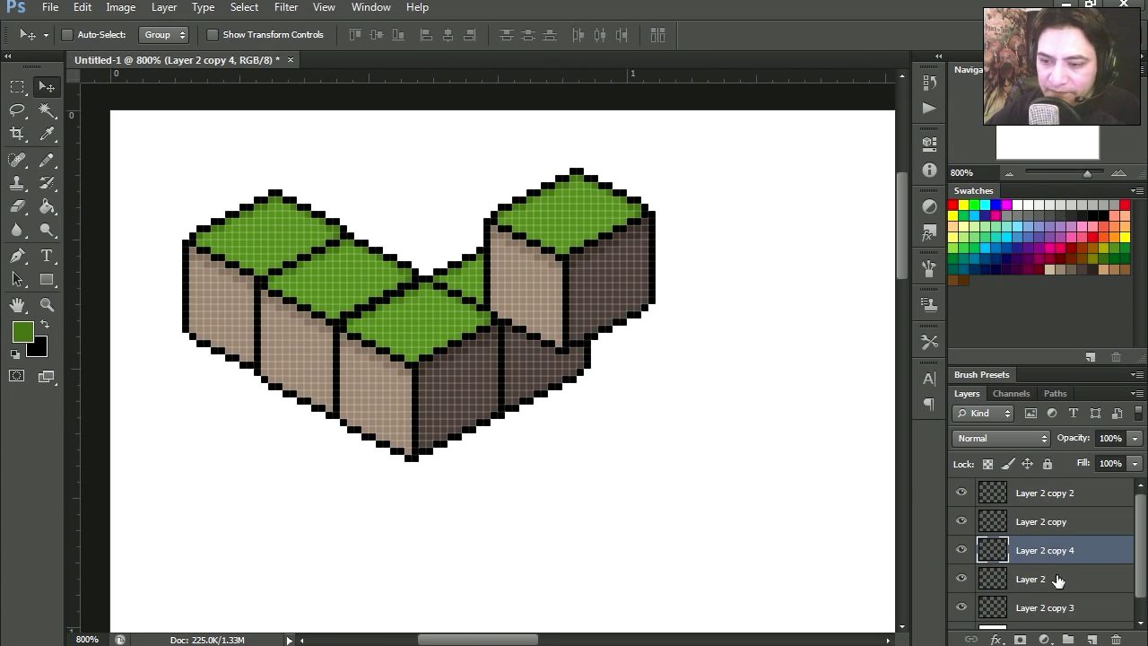
drag(1059, 581, 1045, 610)
drag(763, 489, 691, 290)
mouse_move(499, 274)
mouse_down()
mouse_move(491, 392)
mouse_move(563, 374)
mouse_up()
mouse_move(503, 399)
mouse_down()
mouse_move(574, 435)
mouse_move(420, 246)
mouse_up()
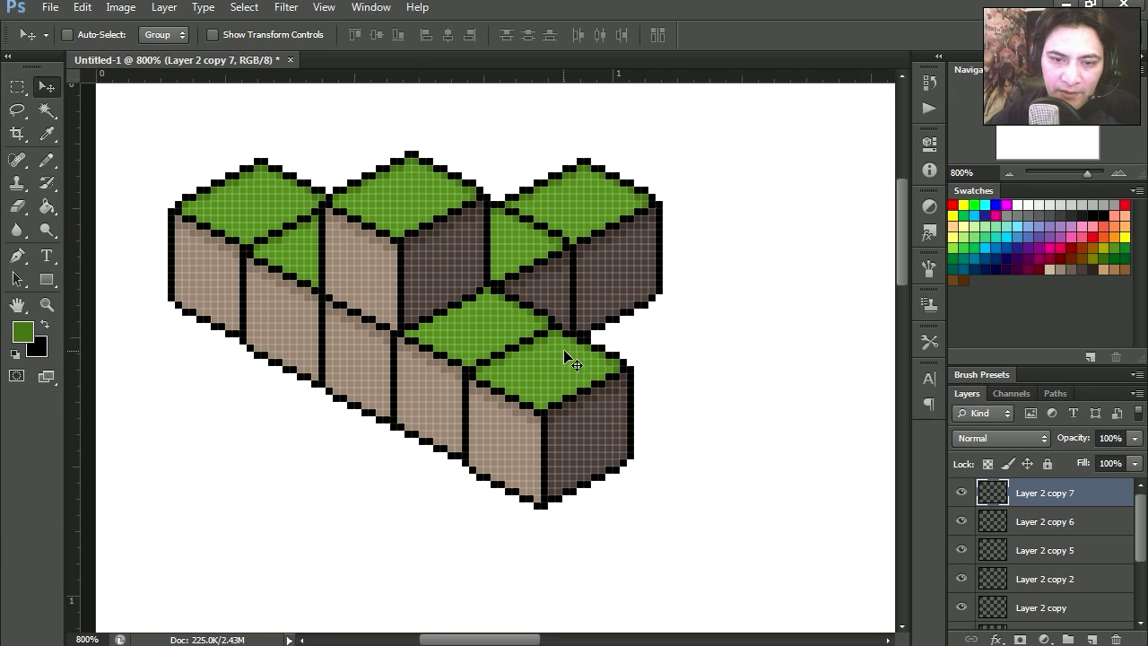
Extend the row with more cube copies, including one down-right of the front cube
scroll(567, 357, up, 1)
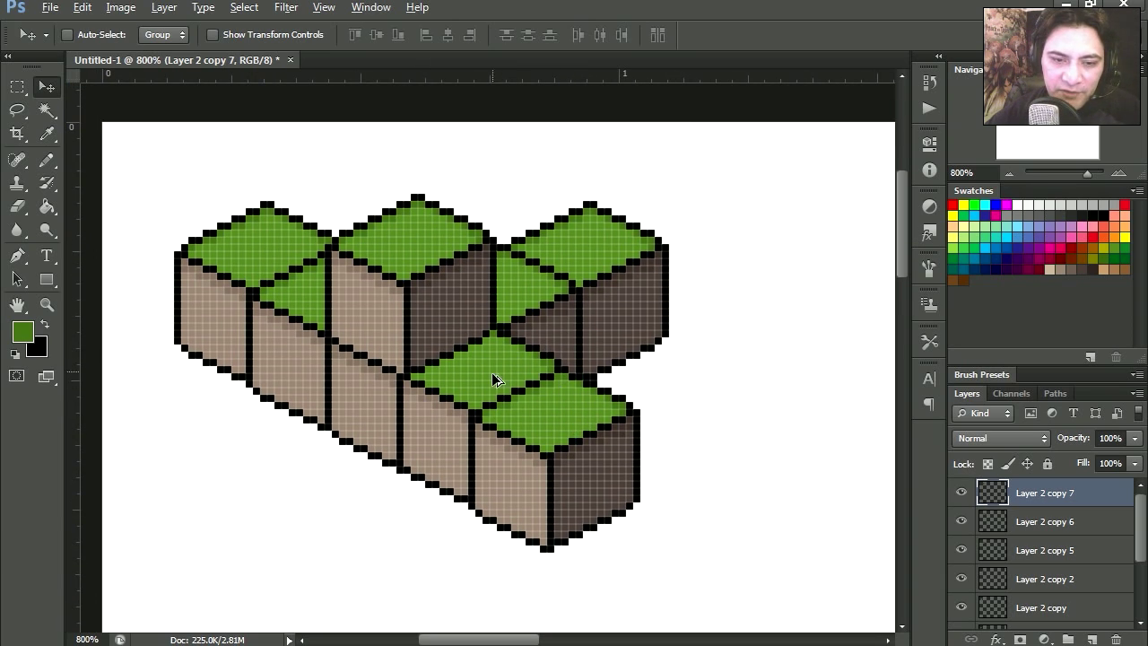
drag(452, 315, 295, 239)
scroll(295, 239, up, 1)
drag(1142, 538, 1144, 575)
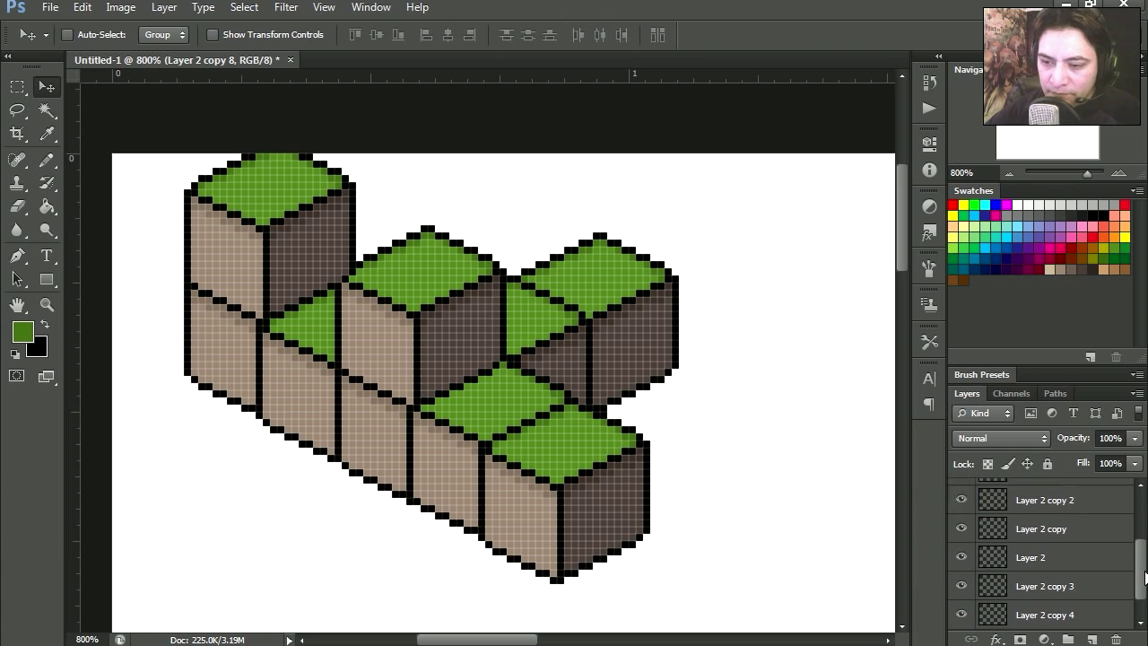
scroll(641, 511, down, 1)
ctrl+click(526, 480)
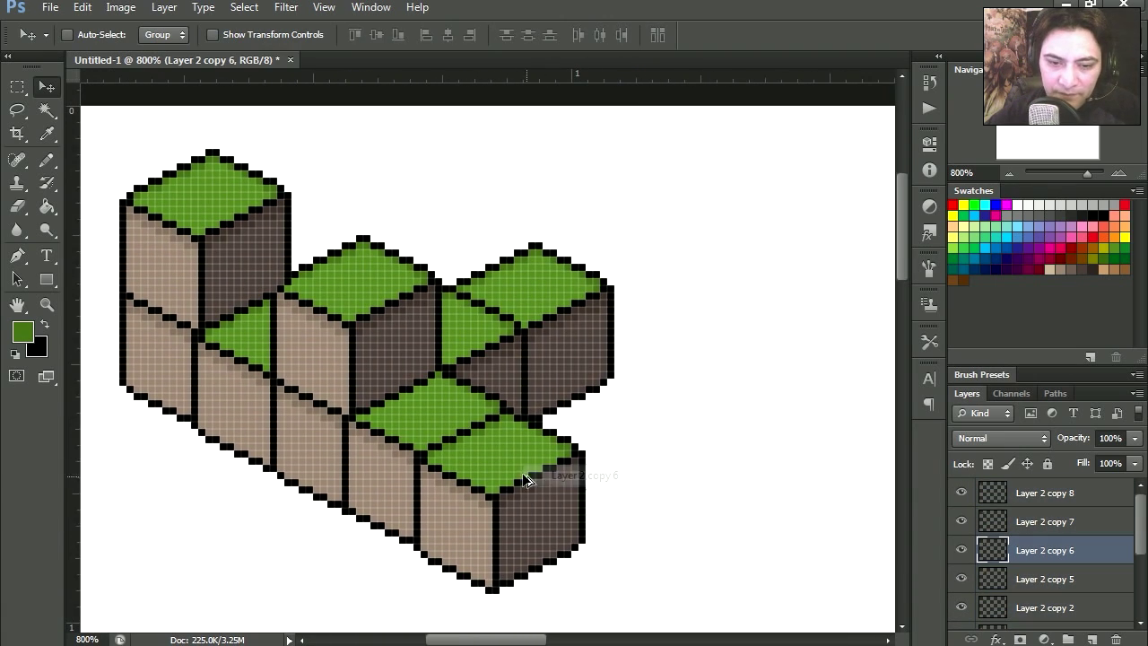
drag(526, 480, 601, 512)
key(z)
alt+click(551, 457)
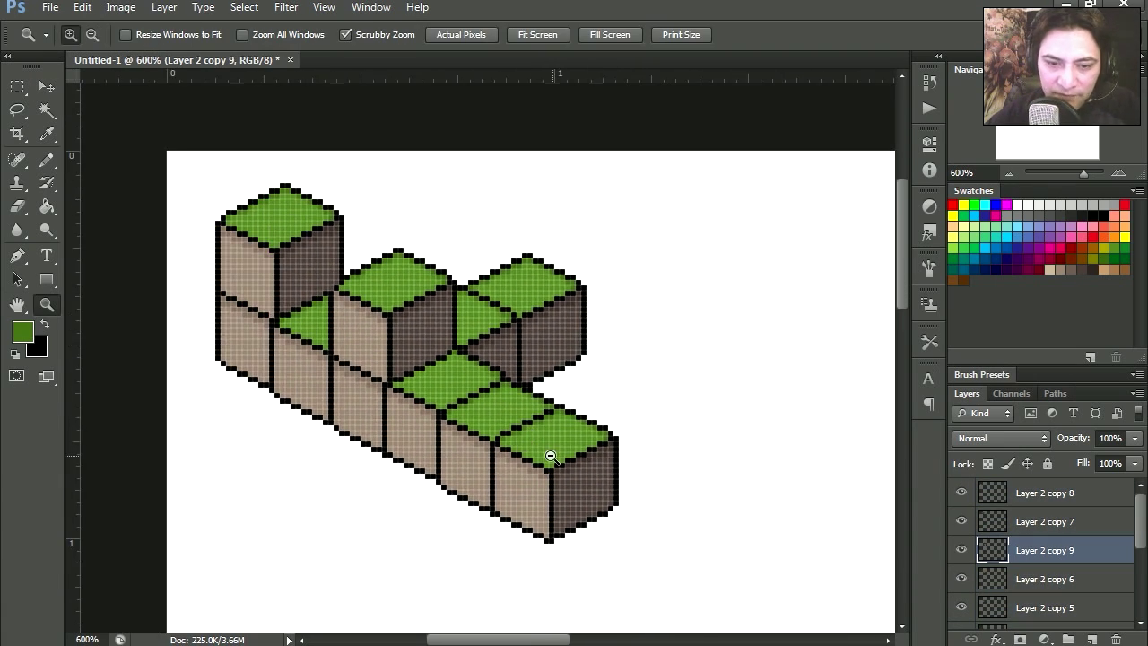
key(v)
Add a back-row cube and stack cube copies downward beneath the middle row
drag(497, 301, 548, 274)
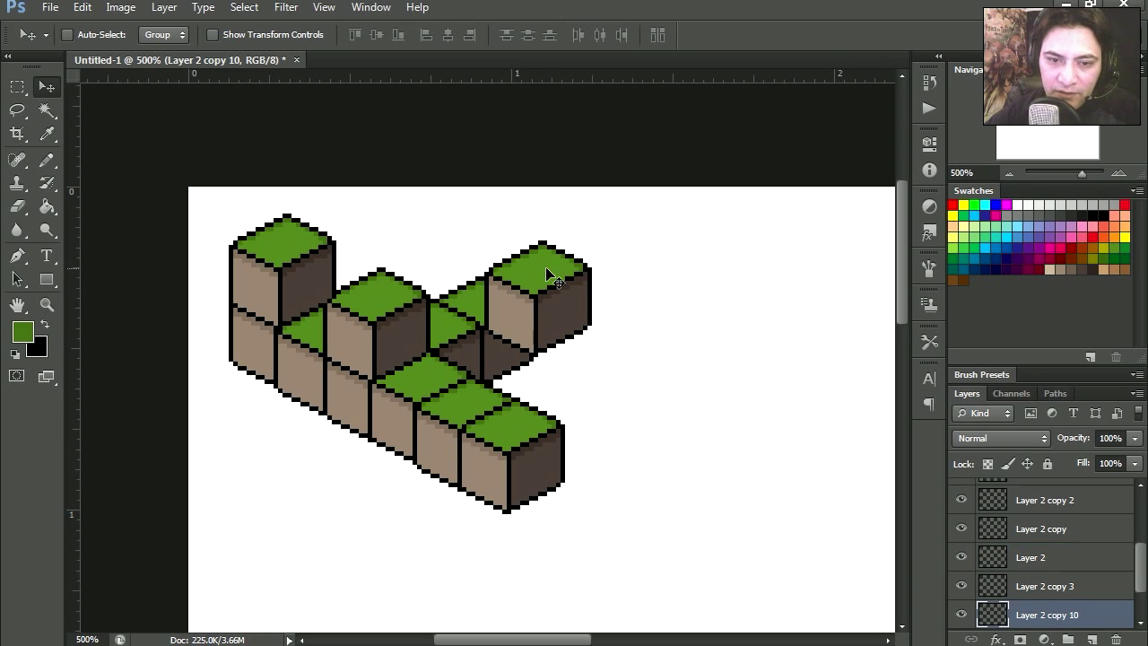
scroll(1143, 590, down, 2)
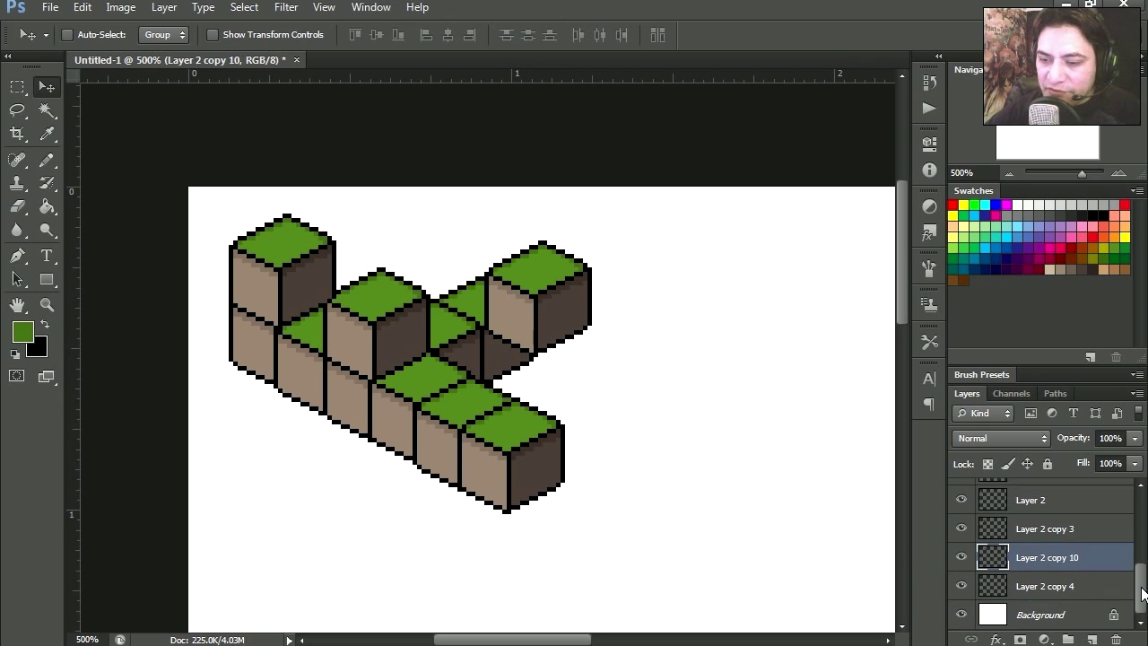
drag(1067, 585, 1047, 588)
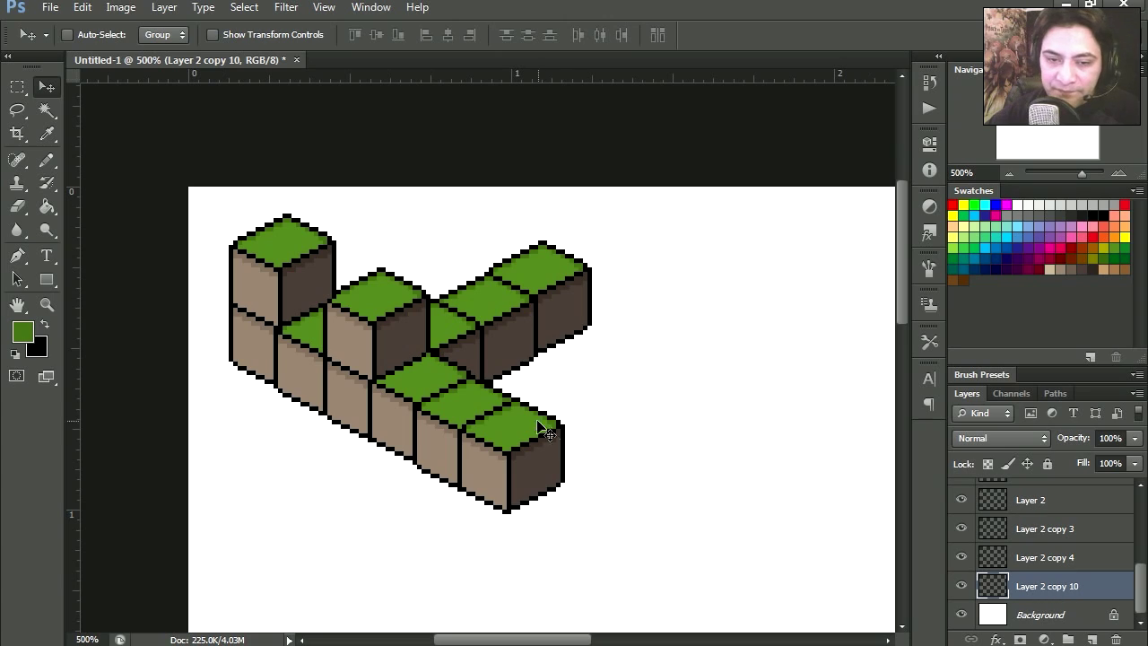
scroll(641, 333, down, 2)
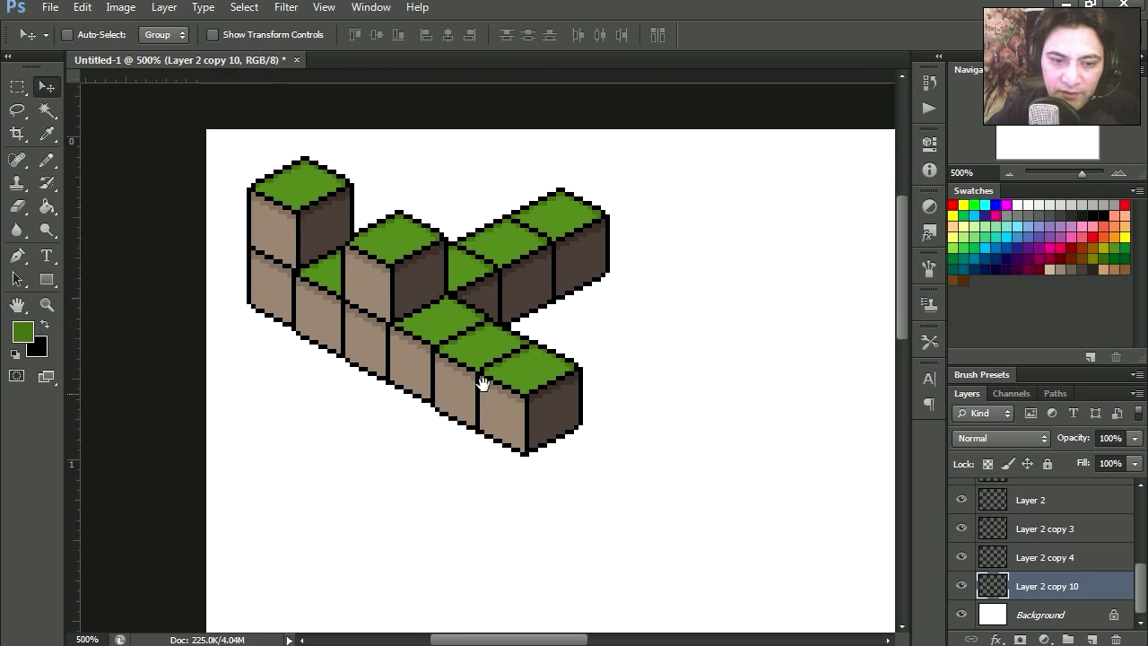
mouse_move(383, 353)
mouse_down()
mouse_move(383, 415)
mouse_move(365, 433)
mouse_move(417, 461)
mouse_up()
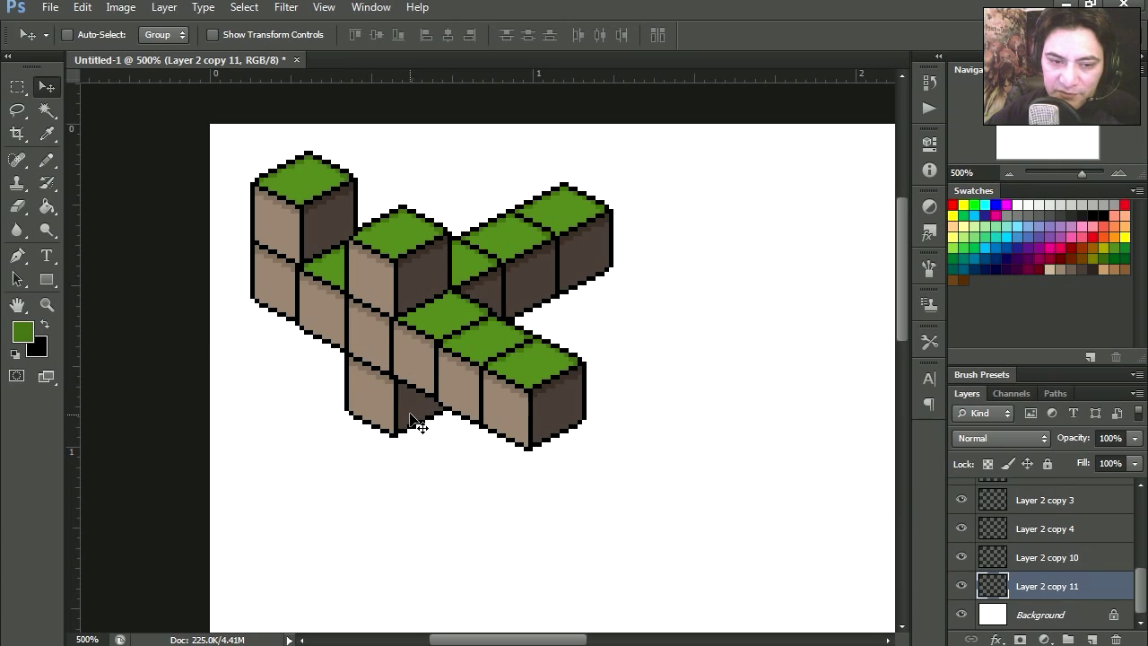
mouse_move(417, 461)
mouse_down()
mouse_move(423, 487)
mouse_move(520, 515)
mouse_up()
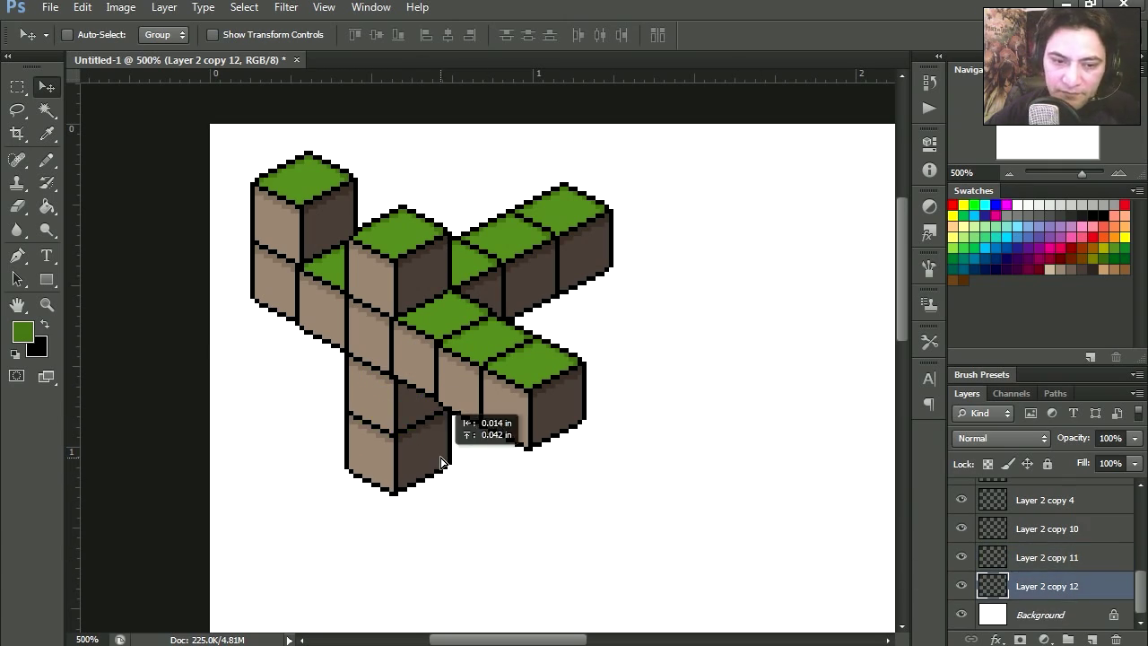
scroll(520, 502, down, 2)
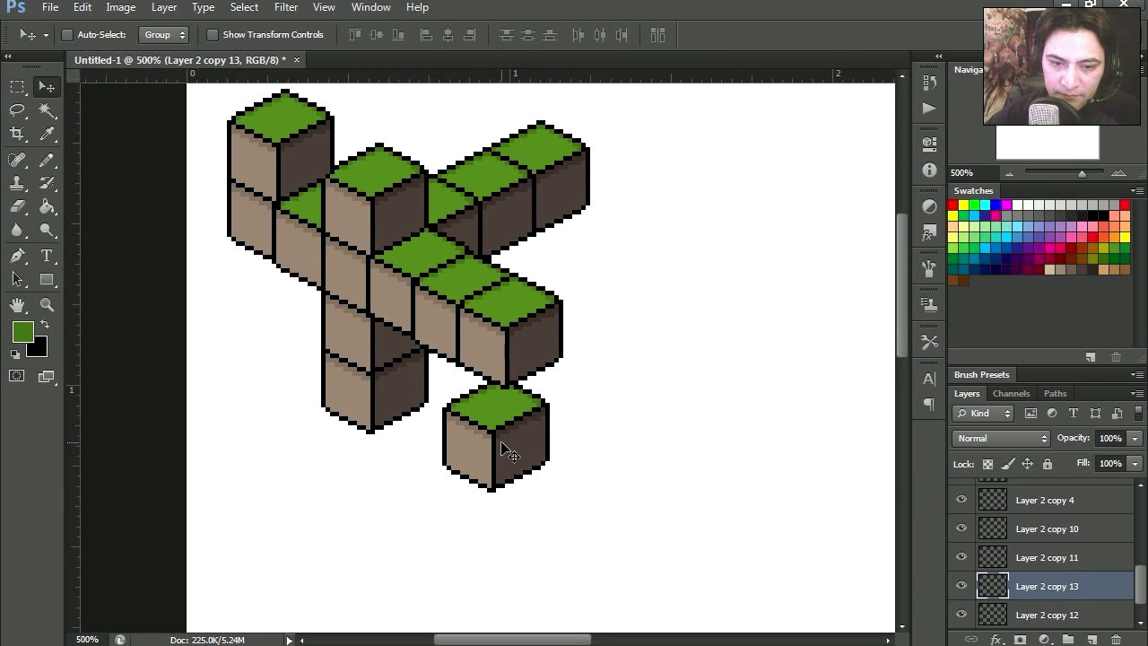
mouse_move(502, 431)
mouse_down()
mouse_move(485, 348)
mouse_move(417, 380)
mouse_up()
mouse_move(486, 399)
mouse_down()
mouse_move(520, 384)
mouse_move(466, 397)
mouse_up()
Merge four cube layers, including Layer 2 copy 6 and copy 15, into one group
right_click(442, 337)
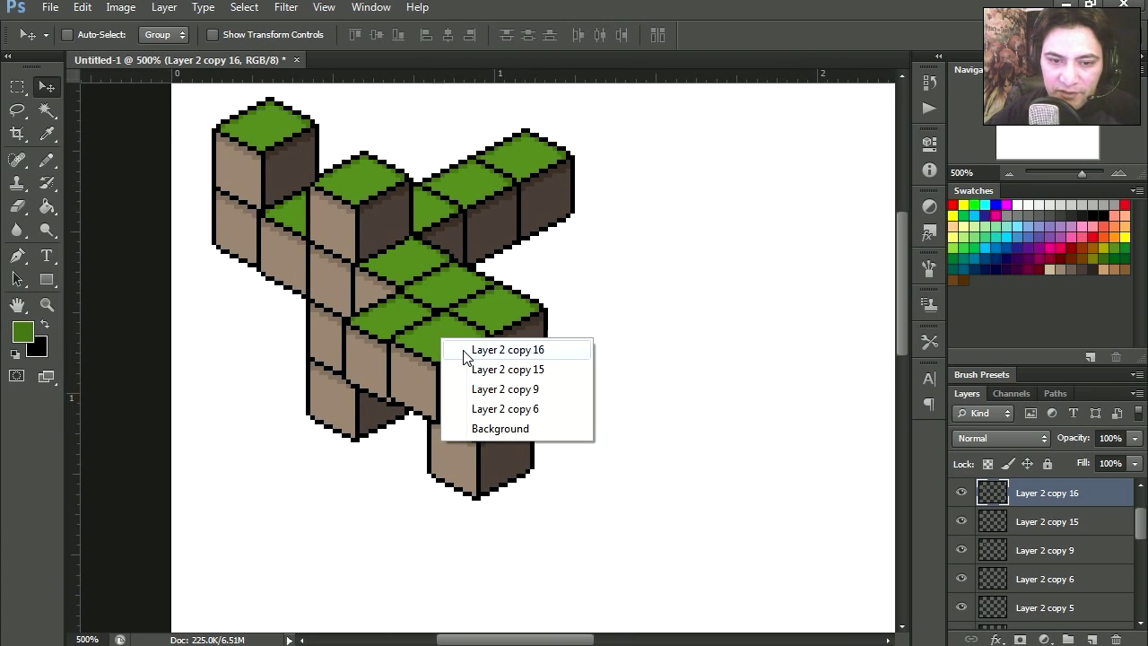
click(473, 350)
right_click(491, 319)
shift+click(538, 329)
right_click(453, 288)
shift+click(475, 309)
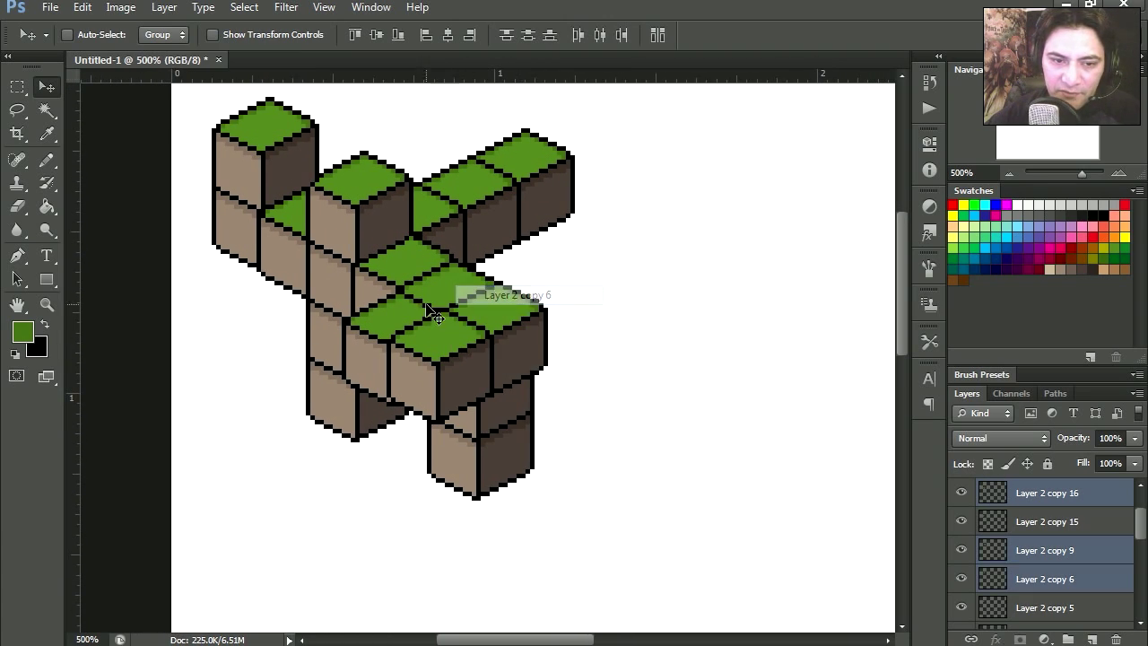
right_click(394, 320)
shift+click(419, 339)
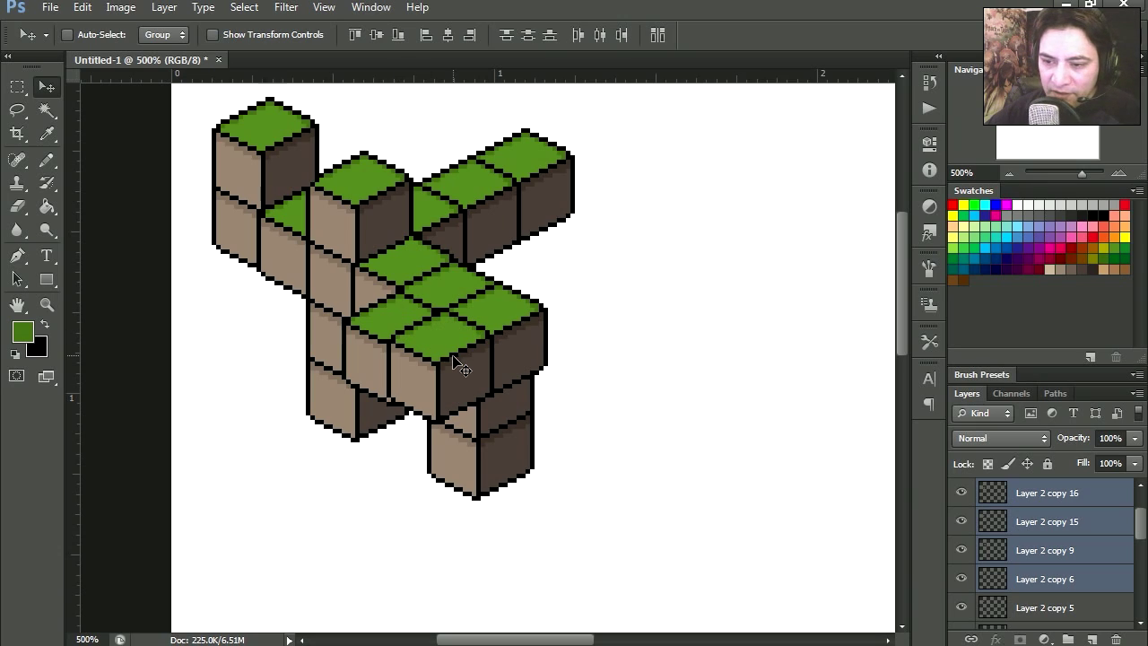
key(ctrl+e)
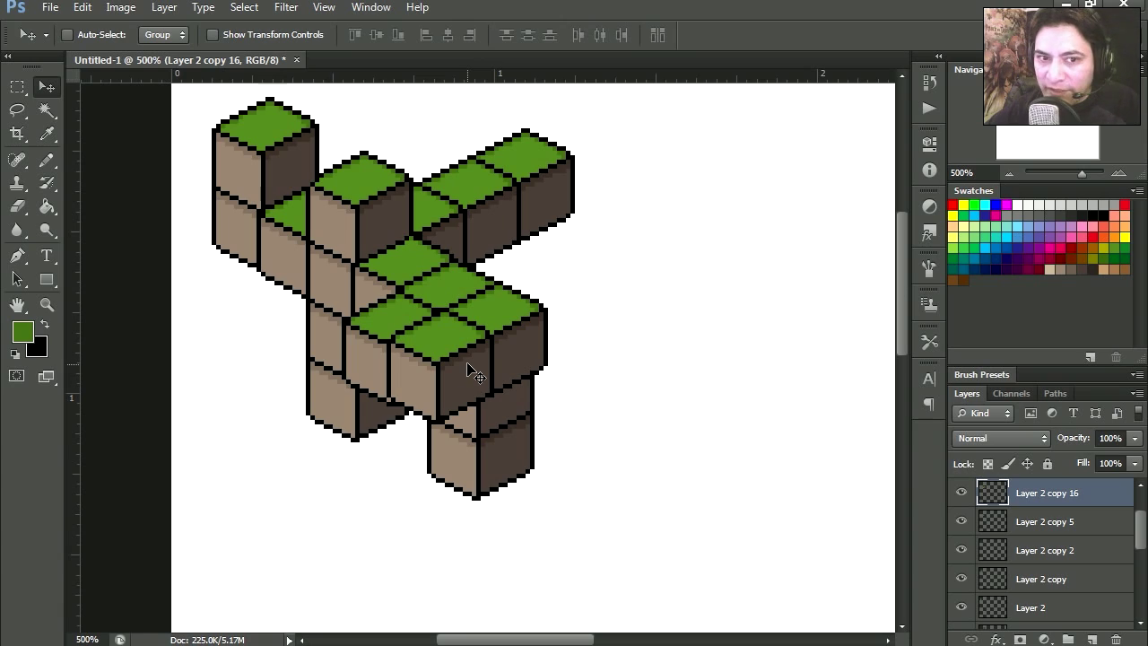
Duplicate the merged cube group down-right and stack copies below the top cubes
mouse_move(467, 352)
mouse_down()
mouse_move(625, 426)
mouse_move(354, 399)
mouse_move(542, 389)
mouse_up()
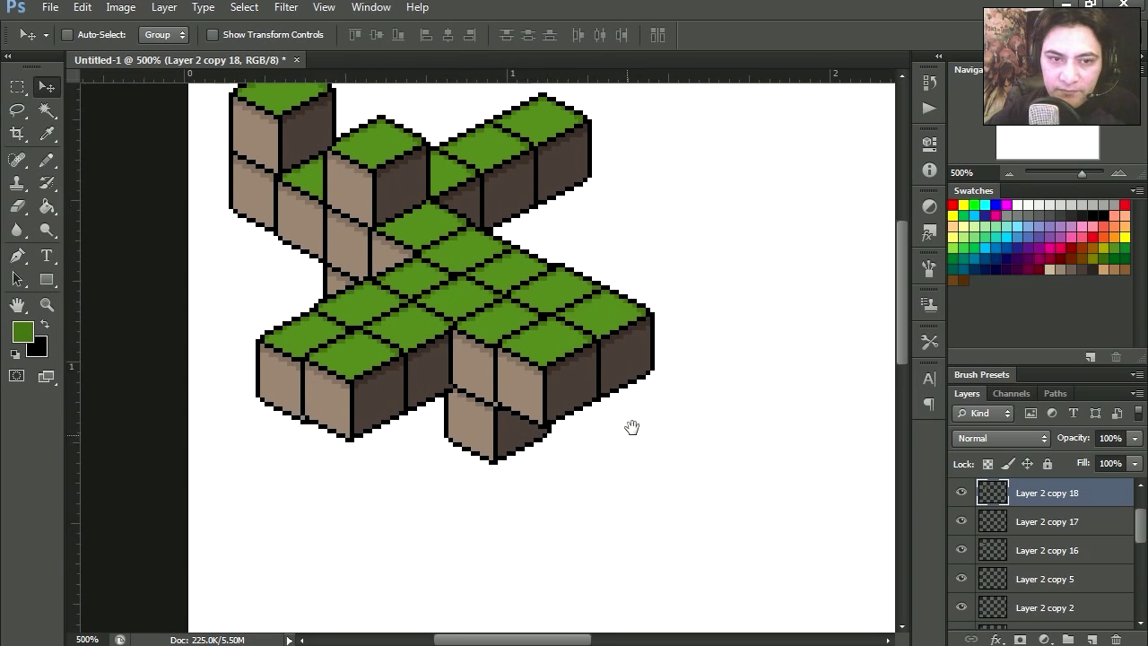
key(z)
right_click(321, 199)
key(Escape)
key(v)
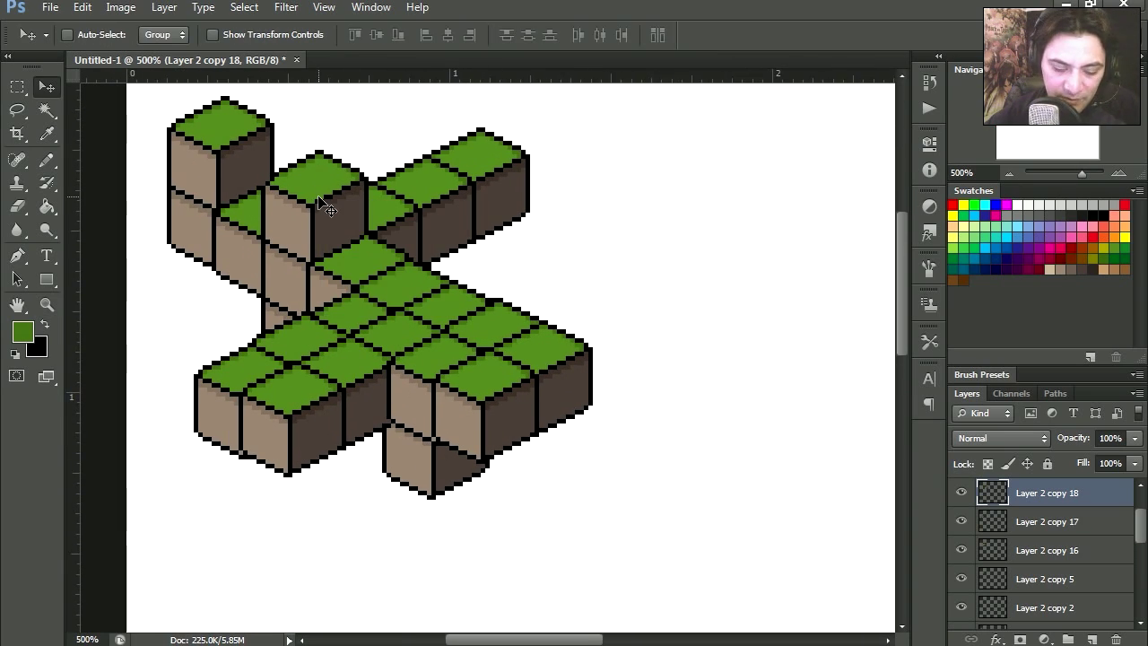
mouse_move(549, 312)
mouse_down()
mouse_move(327, 215)
mouse_move(698, 350)
mouse_up()
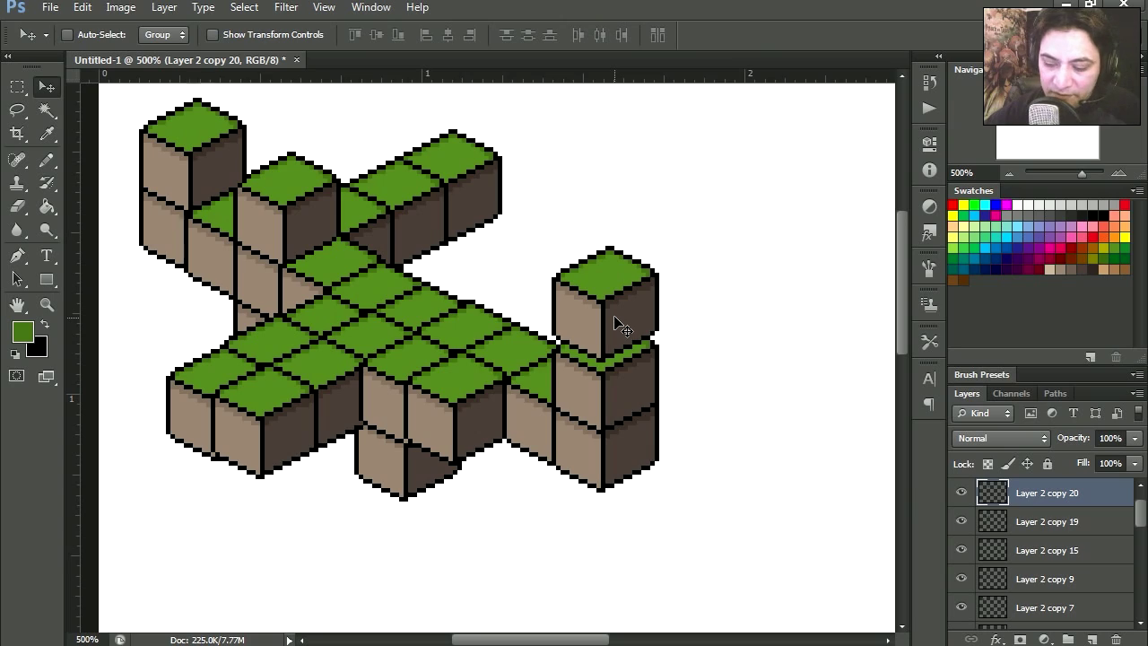
key(Down)
key(Down)
key(Down)
drag(617, 322, 671, 352)
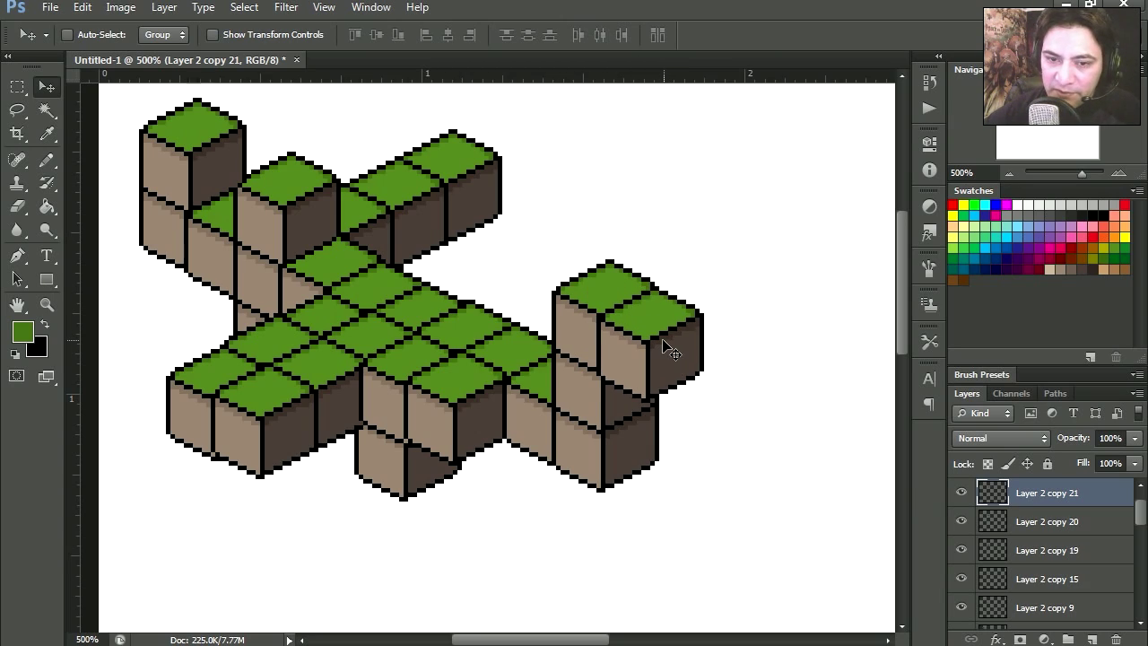
Move Layer 2 copy 17 down, then shift the bottom cube group right and up
scroll(484, 340, down, 2)
right_click(289, 325)
click(309, 330)
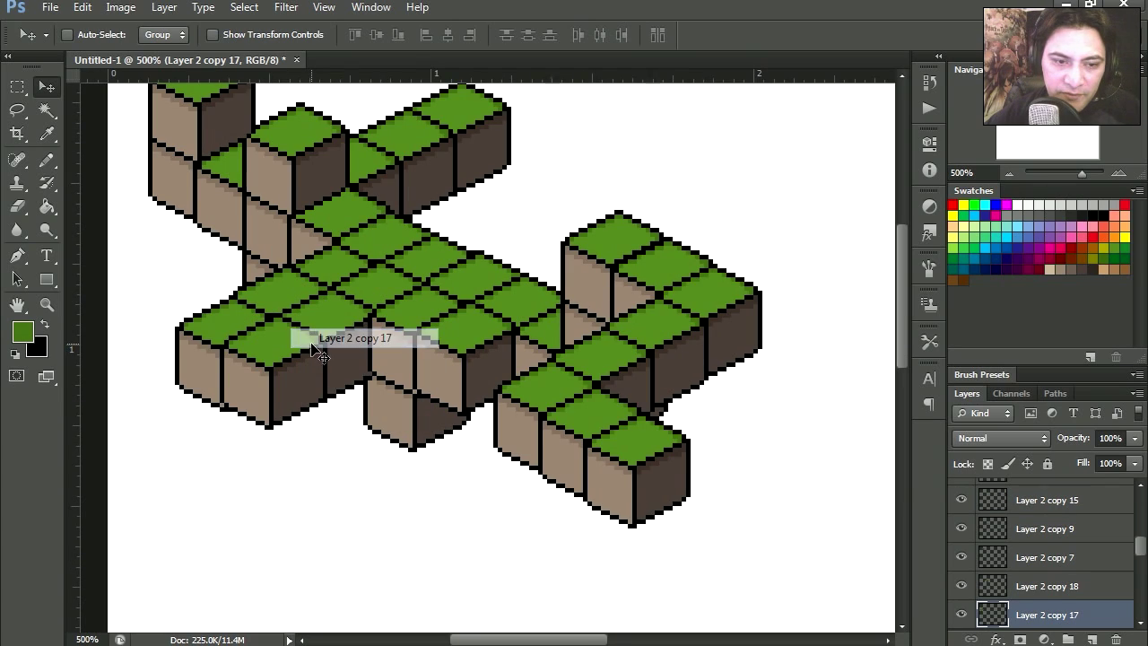
mouse_move(308, 351)
mouse_down()
mouse_move(307, 467)
mouse_move(440, 497)
mouse_up()
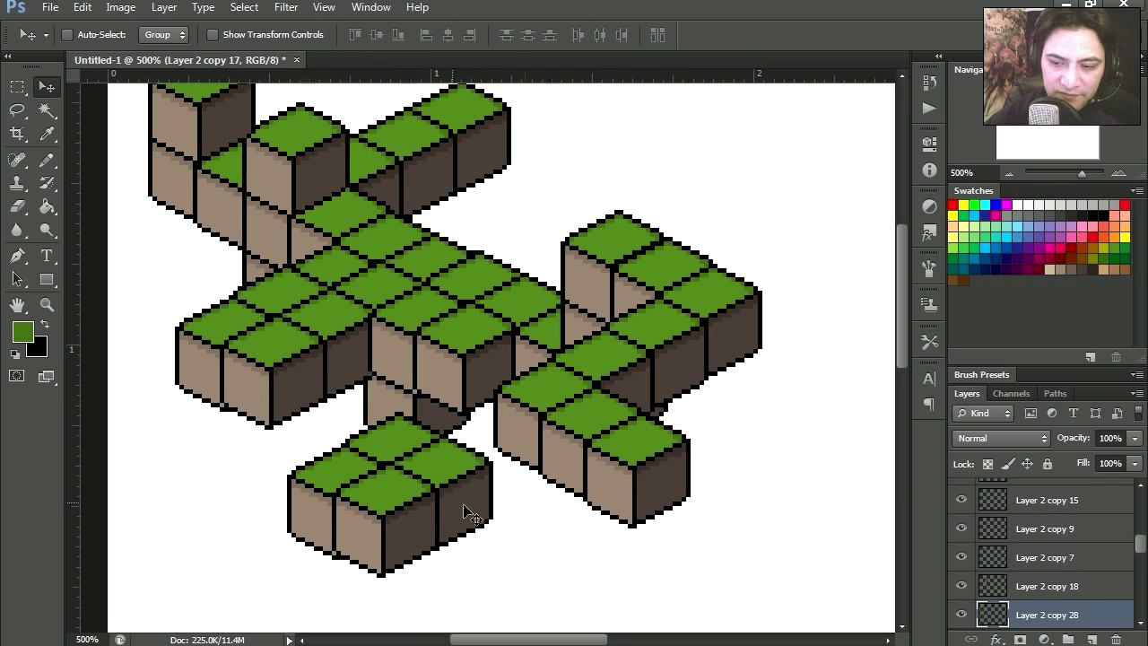
scroll(966, 623, down, 2)
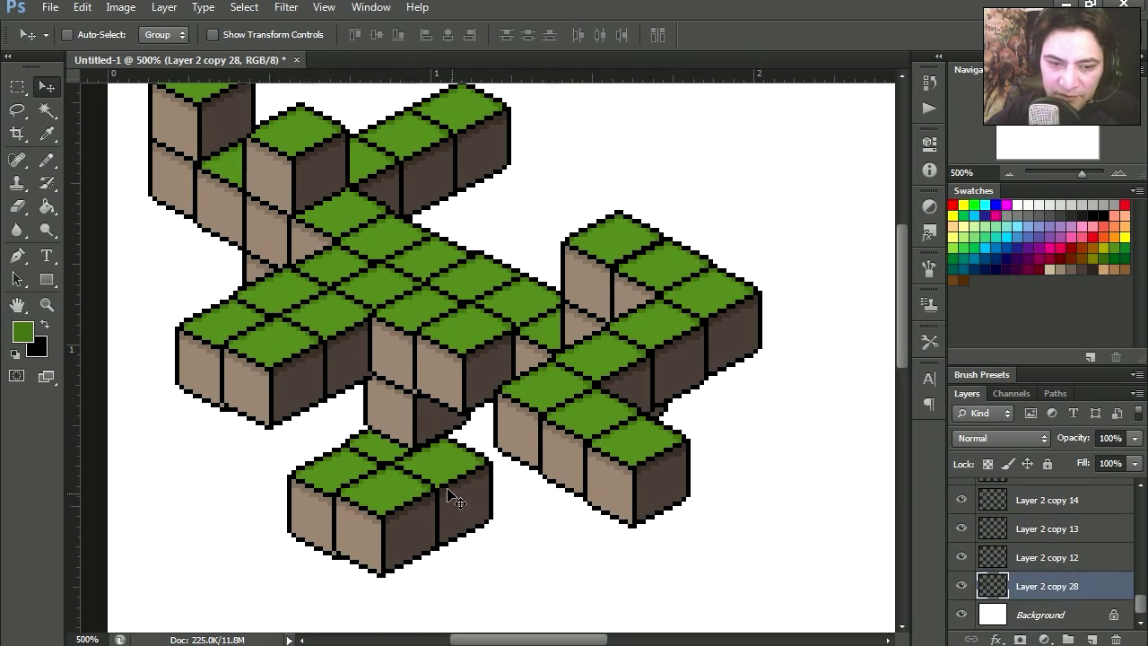
mouse_move(404, 473)
mouse_down()
mouse_move(430, 455)
mouse_move(512, 538)
mouse_move(529, 507)
mouse_move(581, 534)
mouse_up()
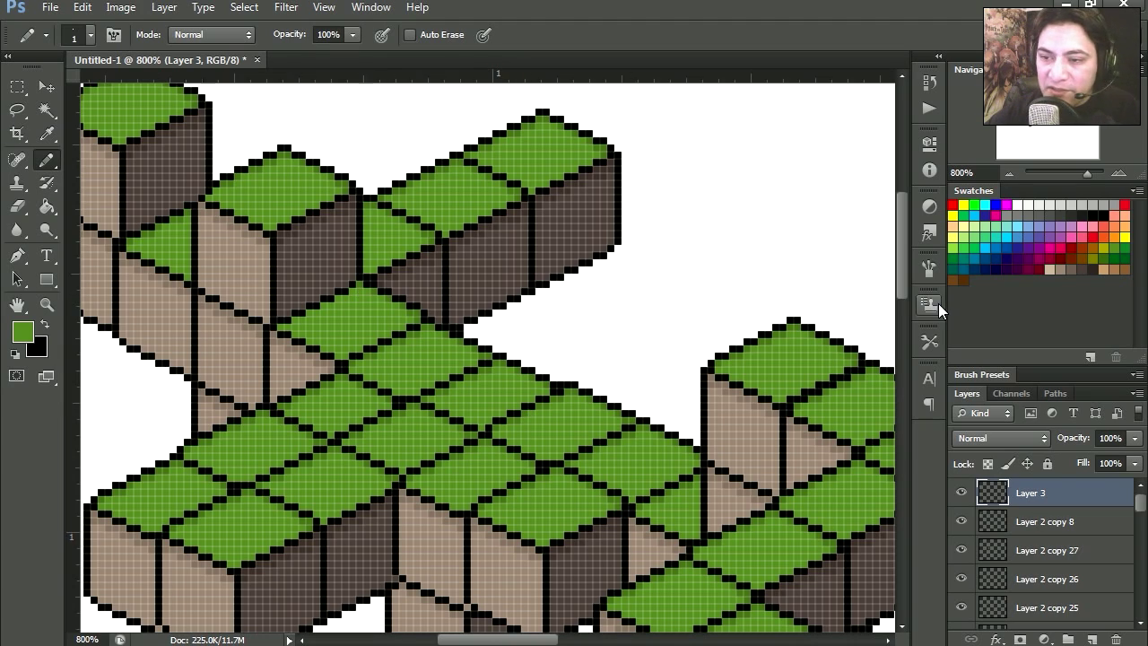
Set a slightly darker green foreground colour and zoom in on the upper cube tops
click(1126, 257)
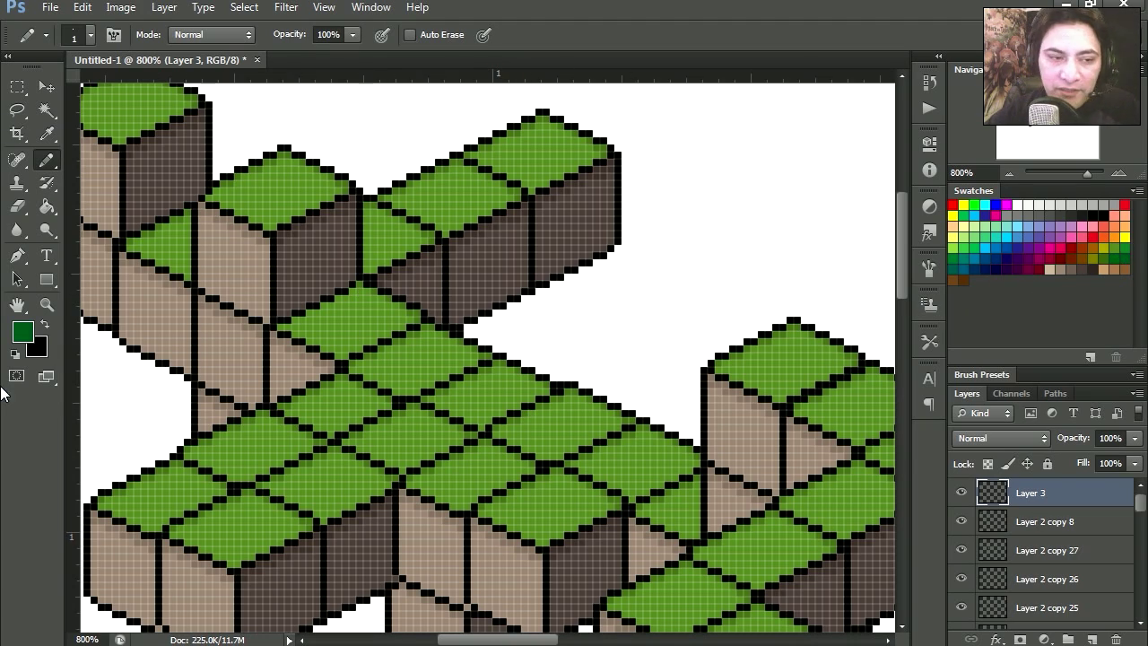
click(29, 333)
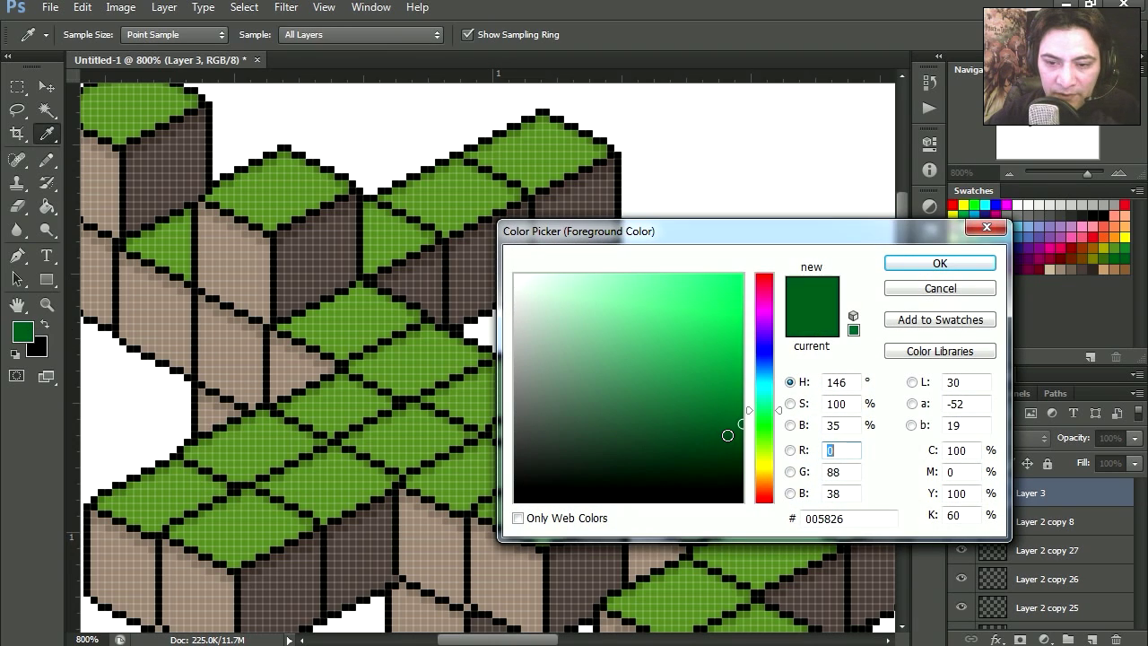
drag(727, 435, 733, 439)
click(917, 264)
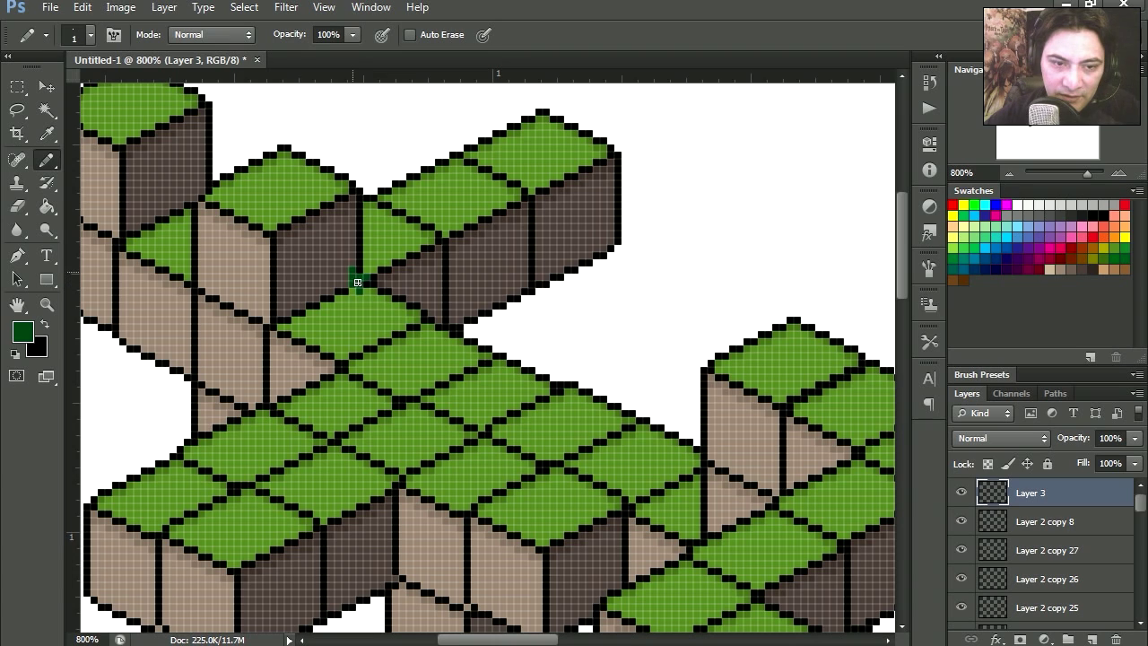
drag(373, 307, 475, 367)
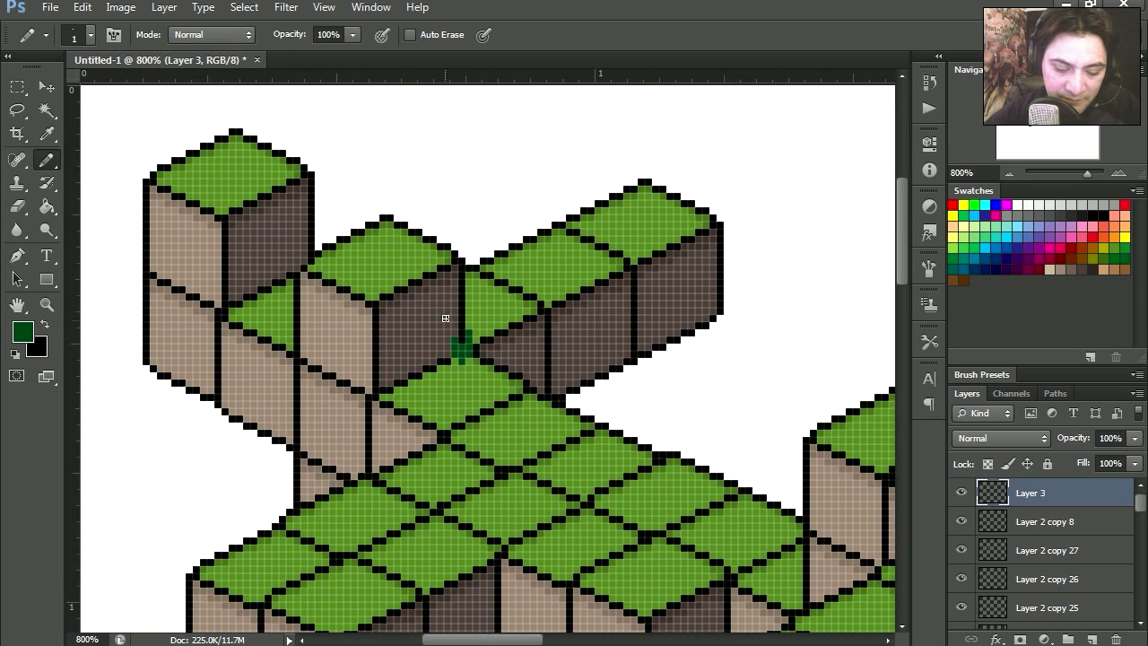
key(z)
click(411, 240)
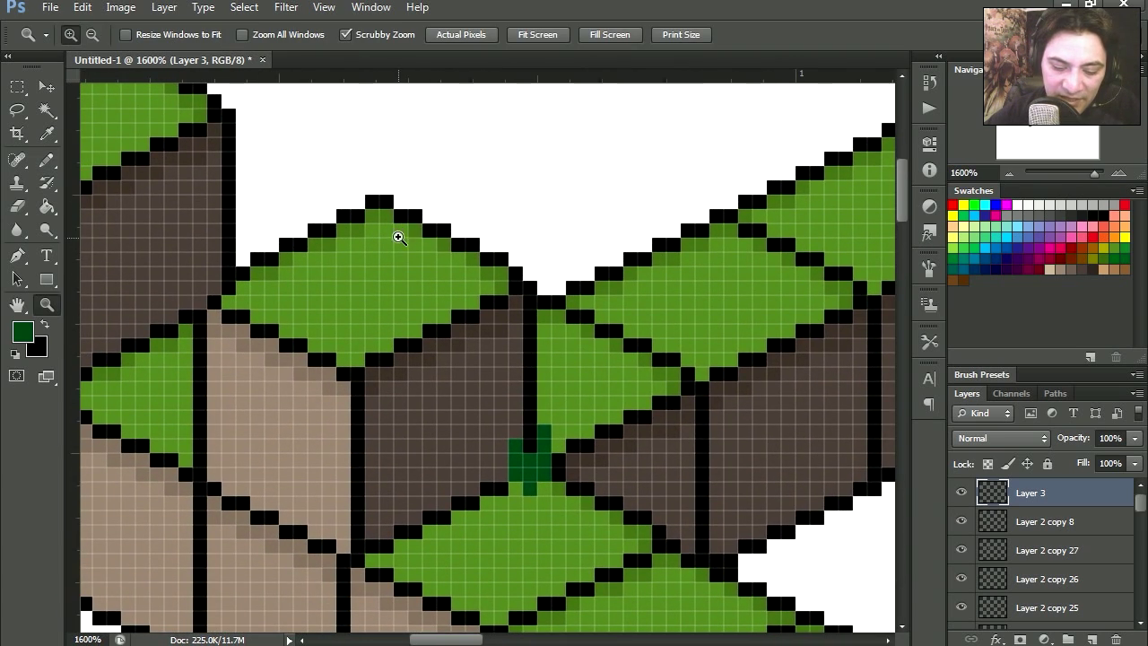
Pencil dark green grass tufts across the tile tops and cube faces
key(b)
mouse_move(401, 232)
mouse_down()
mouse_move(413, 191)
mouse_move(373, 174)
mouse_up()
mouse_move(365, 217)
mouse_down()
mouse_move(343, 201)
mouse_move(520, 287)
mouse_up()
drag(329, 451, 257, 448)
mouse_move(667, 479)
mouse_down()
mouse_move(725, 530)
mouse_move(457, 379)
mouse_move(758, 312)
mouse_up()
mouse_move(242, 435)
mouse_down()
mouse_move(202, 417)
mouse_move(251, 341)
mouse_up()
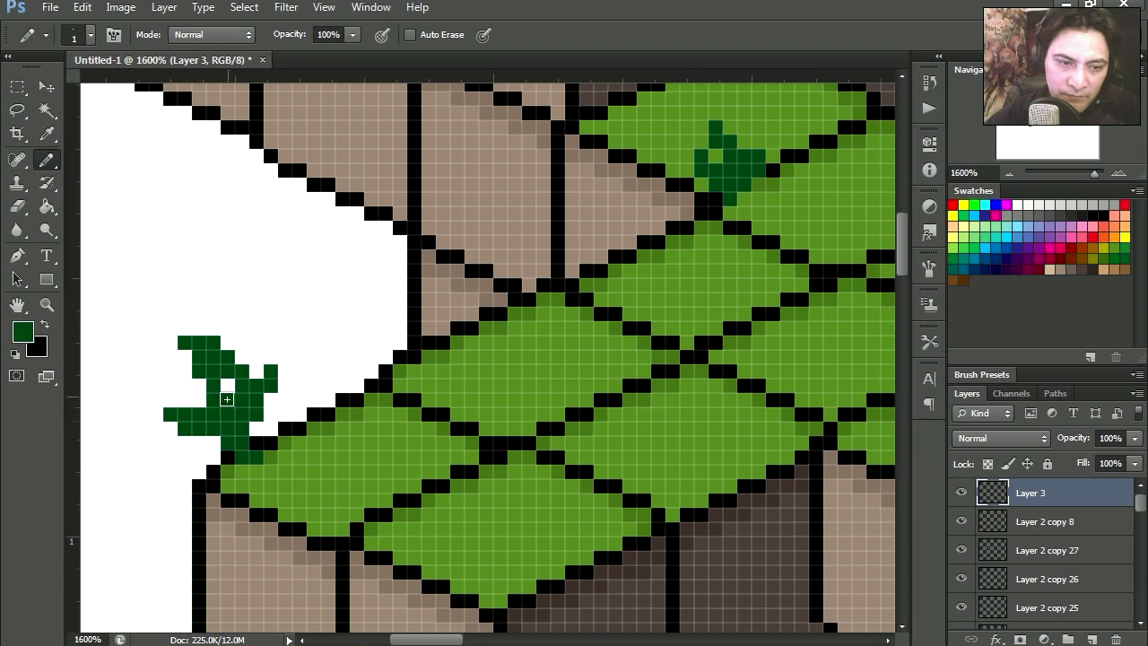
mouse_move(640, 220)
mouse_down()
mouse_move(551, 335)
mouse_move(550, 398)
mouse_up()
mouse_move(448, 305)
mouse_down()
mouse_move(471, 249)
mouse_move(505, 384)
mouse_up()
mouse_move(460, 422)
mouse_down()
mouse_move(460, 296)
mouse_move(392, 431)
mouse_up()
mouse_move(589, 224)
mouse_down()
mouse_move(589, 193)
mouse_move(603, 371)
mouse_move(500, 301)
mouse_up()
mouse_move(664, 332)
mouse_down()
mouse_move(659, 260)
mouse_move(860, 373)
mouse_up()
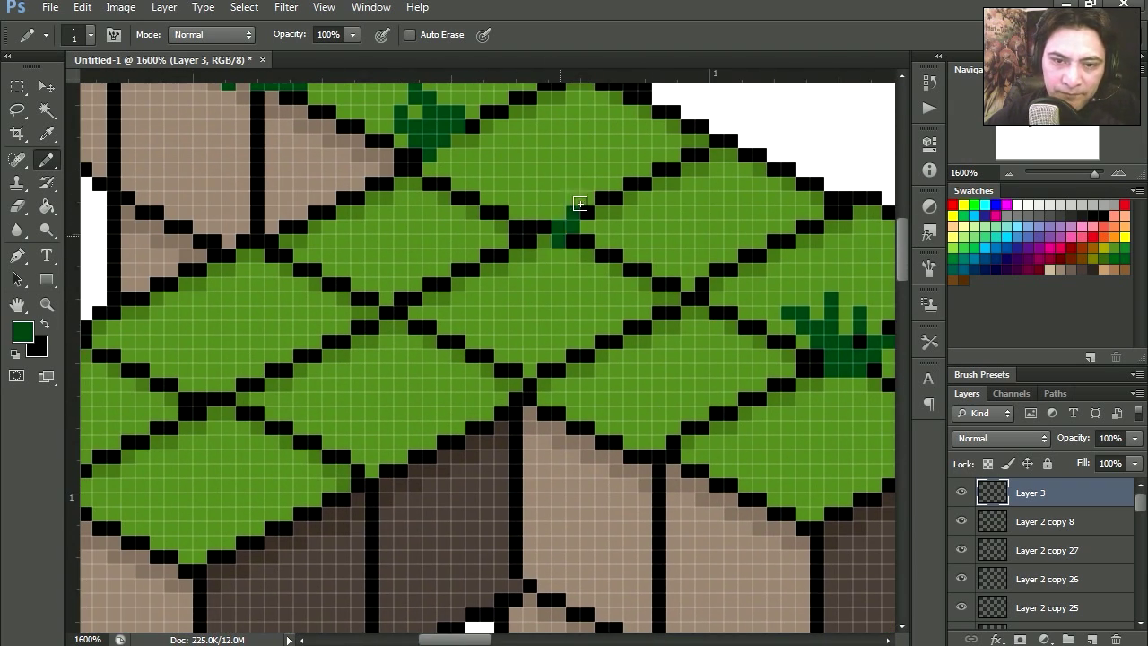
drag(543, 247, 542, 179)
Add a red flower with a yellow centre, more grass blades, and a hanging vine
drag(518, 368, 542, 367)
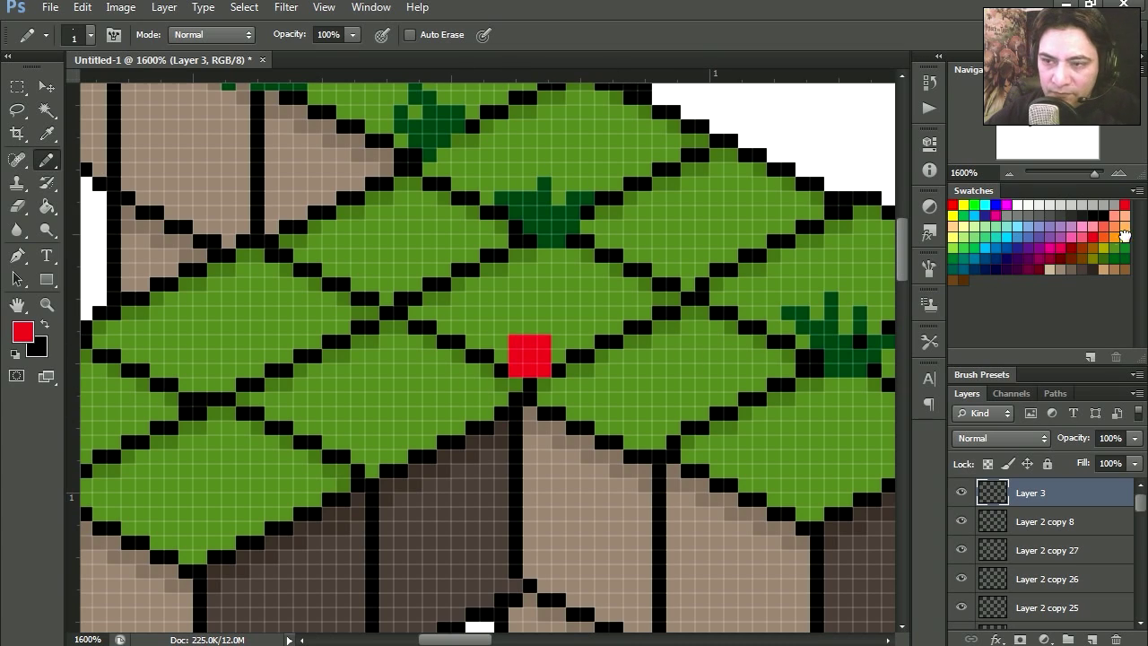
click(1125, 237)
click(529, 356)
scroll(349, 379, down, 4)
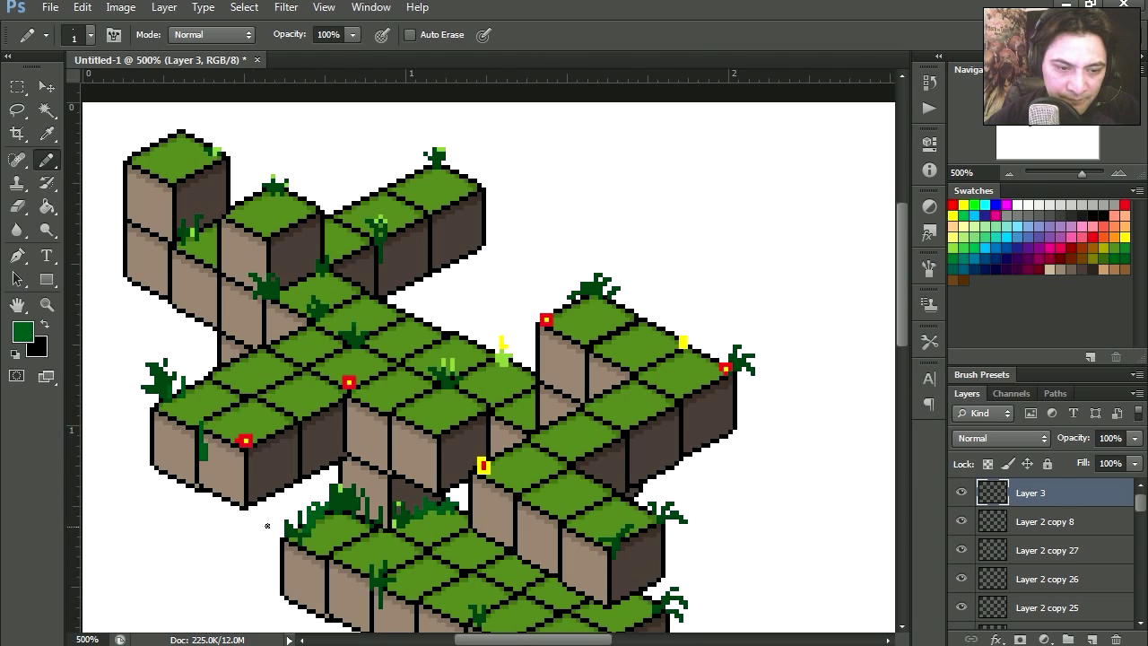
mouse_move(252, 499)
mouse_down()
mouse_move(252, 525)
mouse_move(354, 521)
mouse_up()
drag(214, 299, 213, 276)
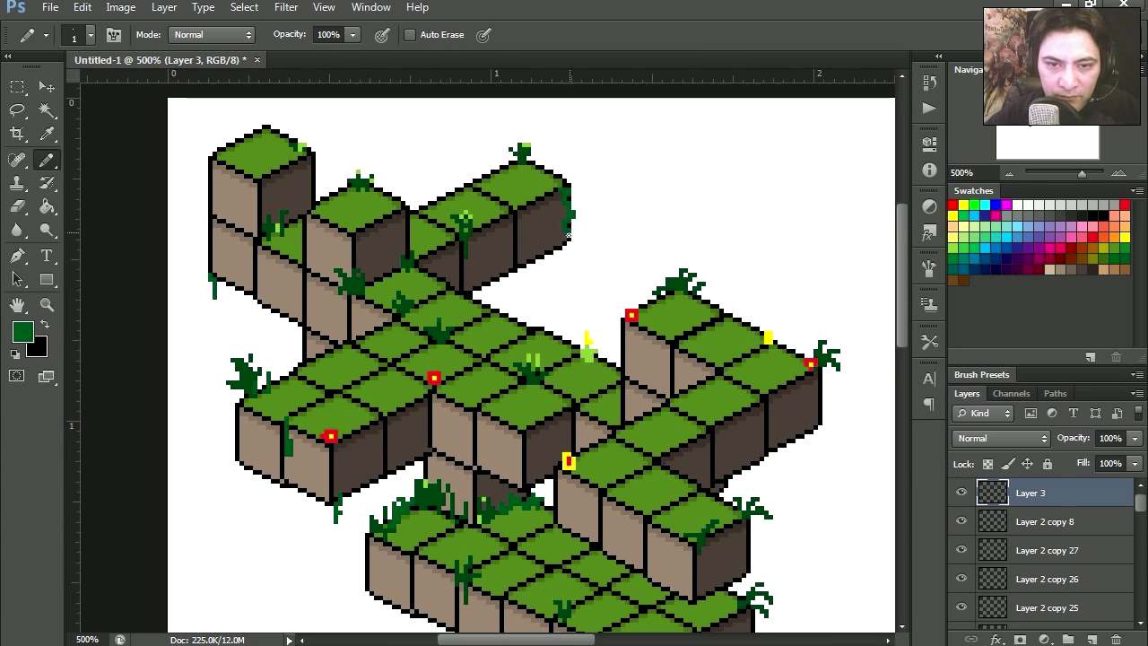
drag(567, 235, 566, 266)
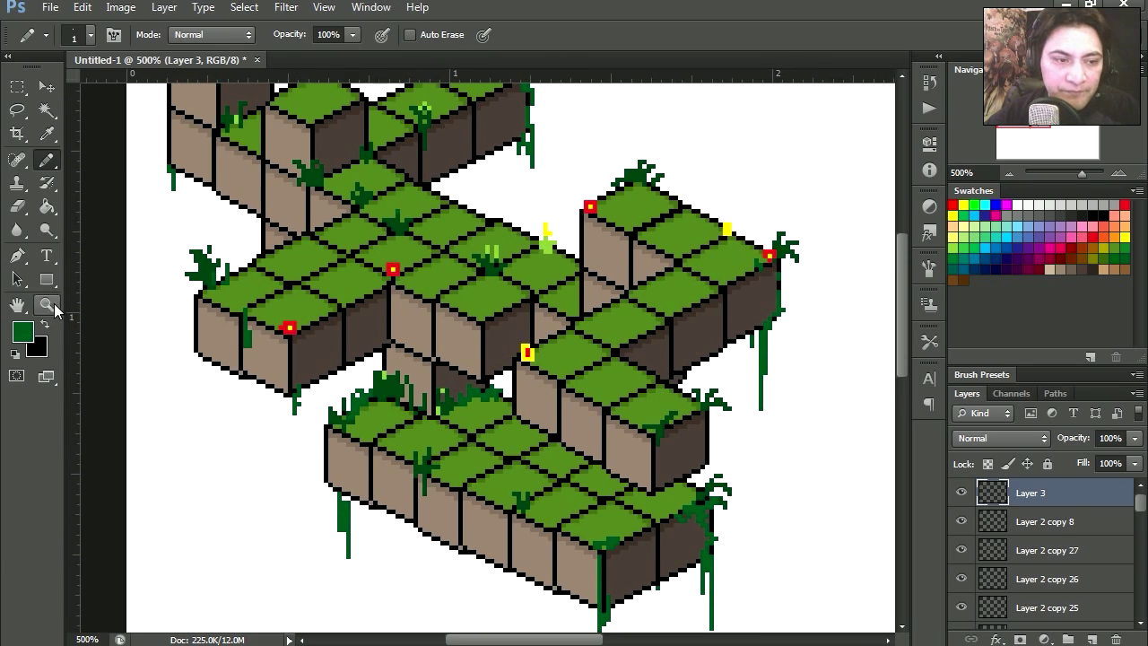
key(z)
drag(530, 356, 561, 356)
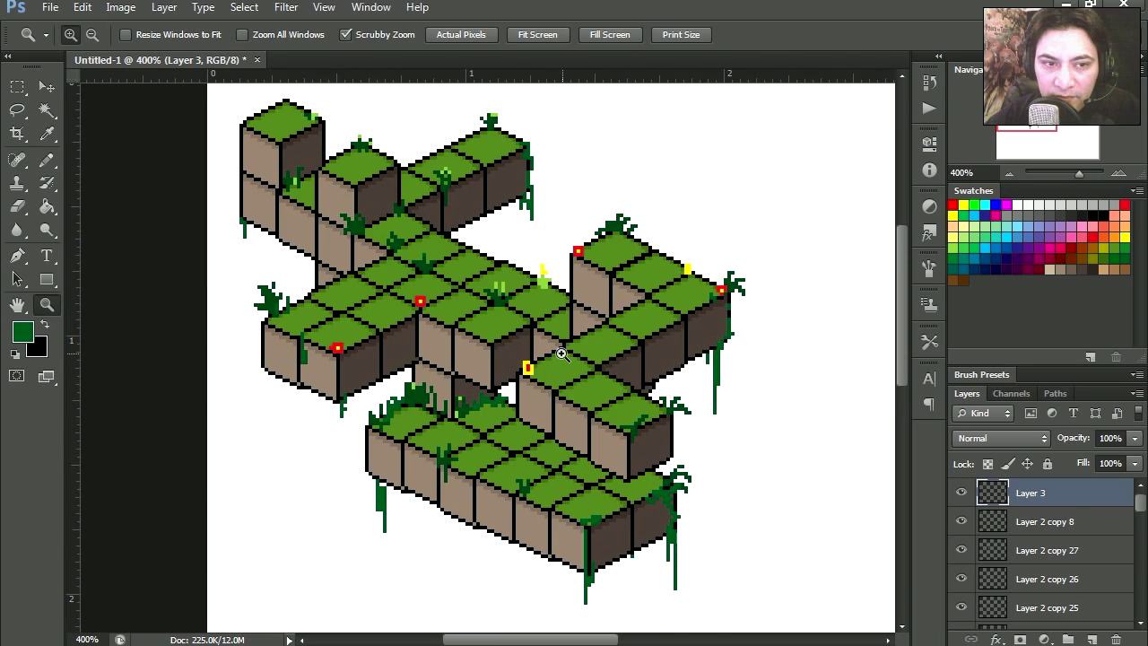
Outline a path shape with the Polygonal Lasso, fill it grey, and lower its opacity
drag(17, 109, 90, 128)
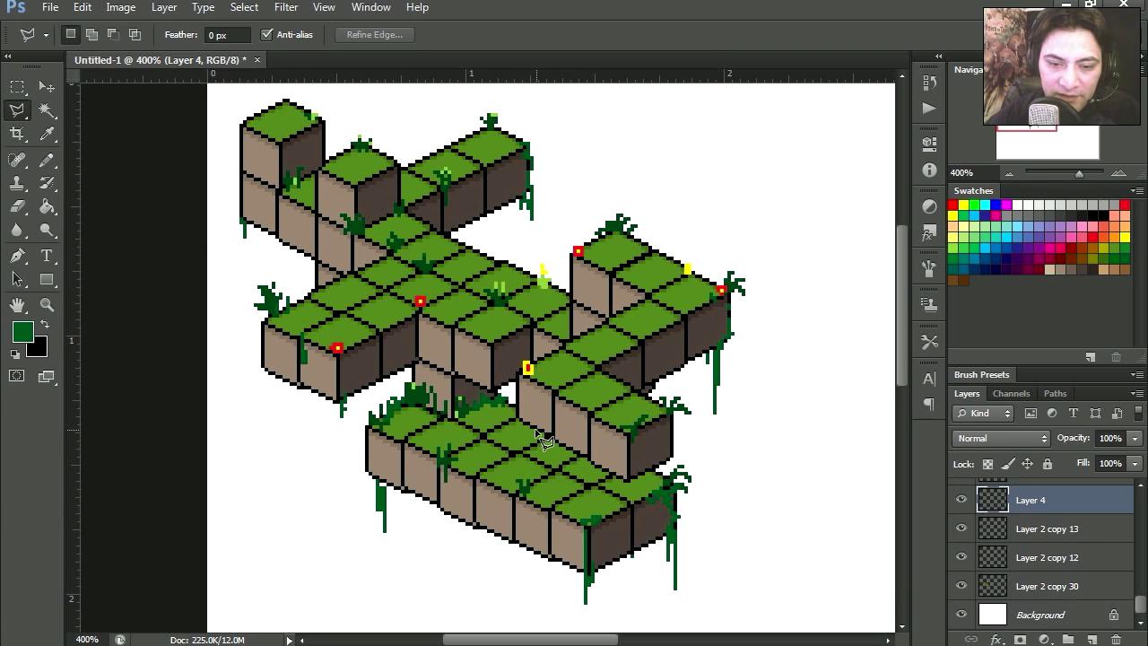
click(665, 475)
click(567, 417)
click(508, 450)
click(1044, 217)
key(alt+BackSpace)
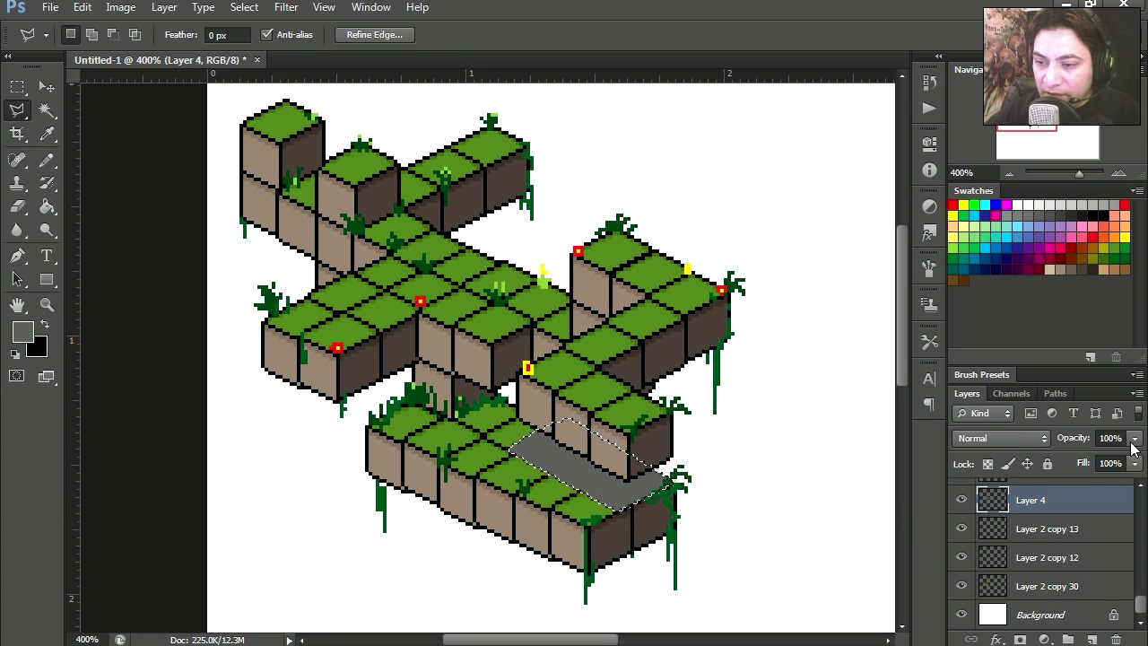
drag(1130, 453, 1107, 457)
key(ctrl+d)
Set the grey path layer's opacity to 80%
key(v)
scroll(581, 513, right, 2)
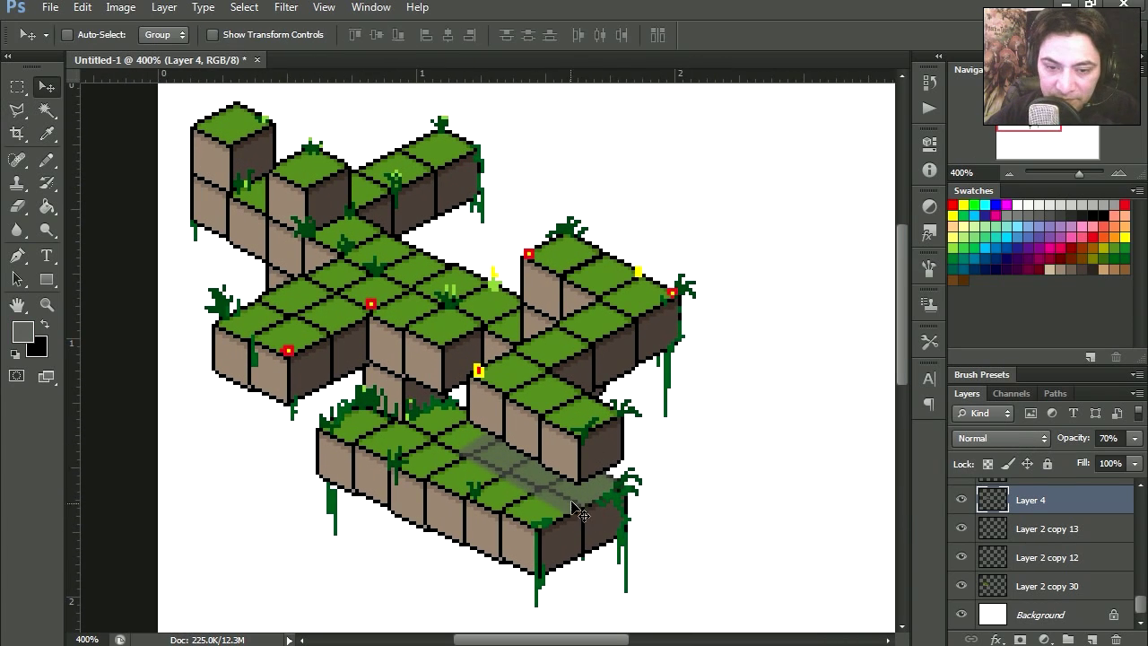
key(l)
click(571, 513)
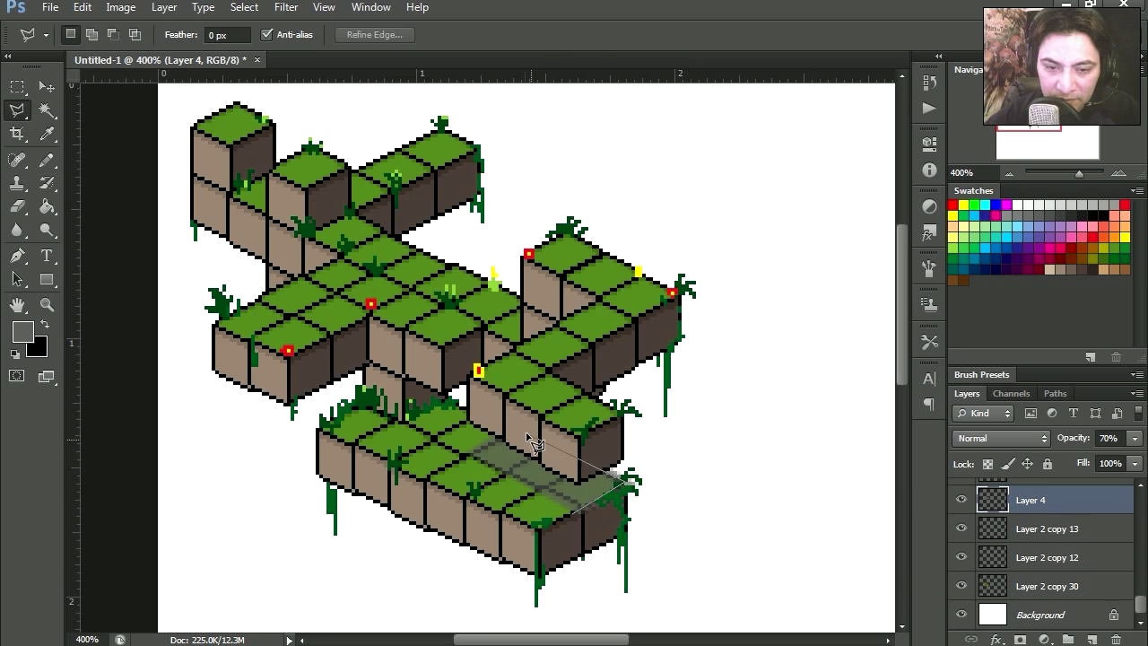
key(Escape)
drag(1135, 437, 1122, 460)
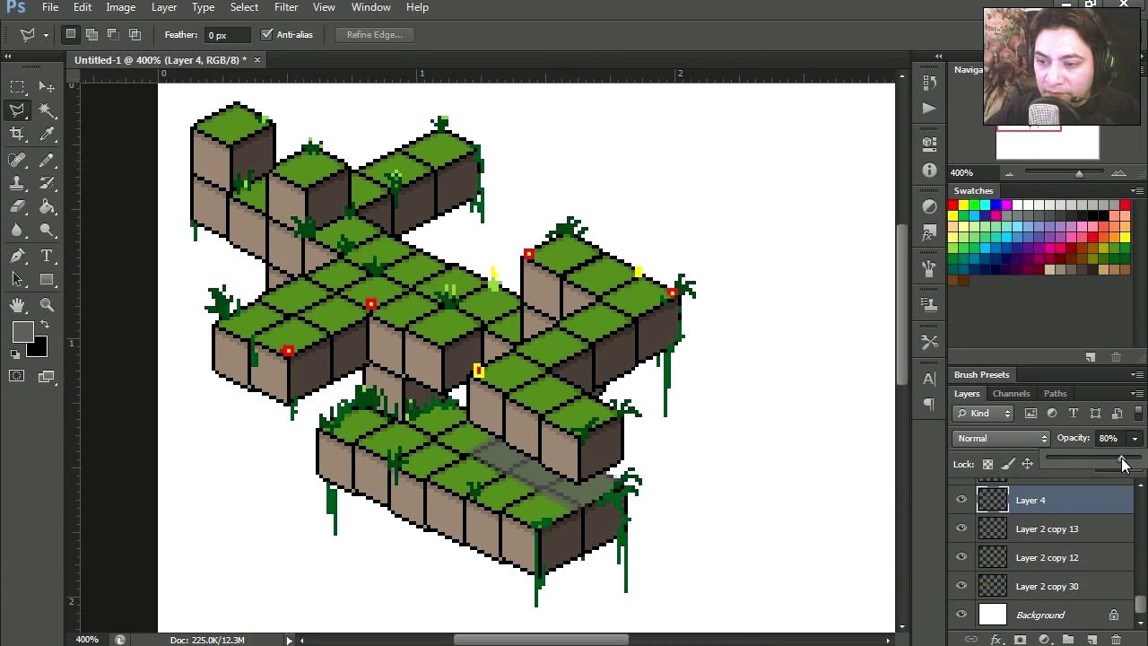
Make an offset copy of the path shading and set its blend mode to Overlay
key(v)
drag(615, 457, 525, 494)
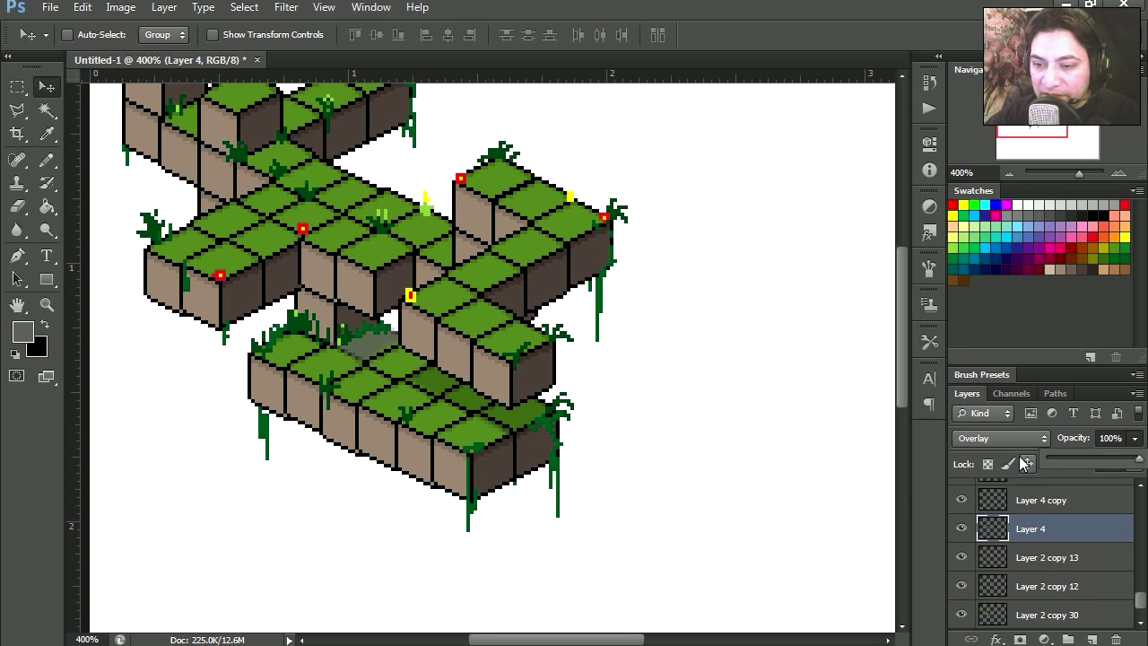
right_click(366, 341)
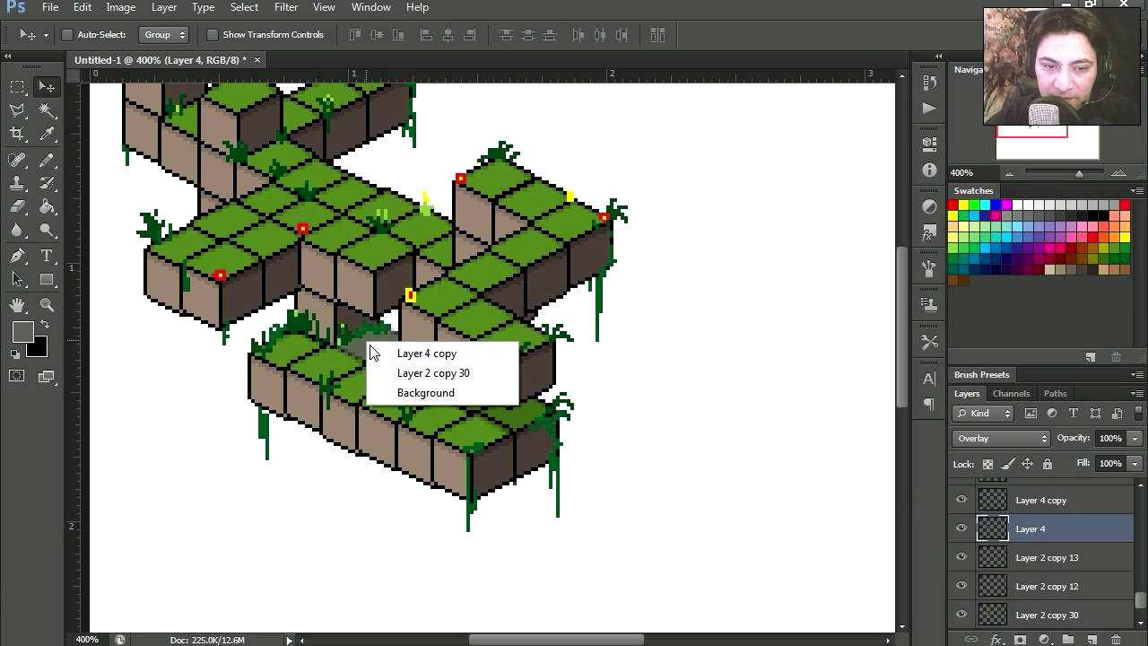
click(413, 351)
click(1000, 437)
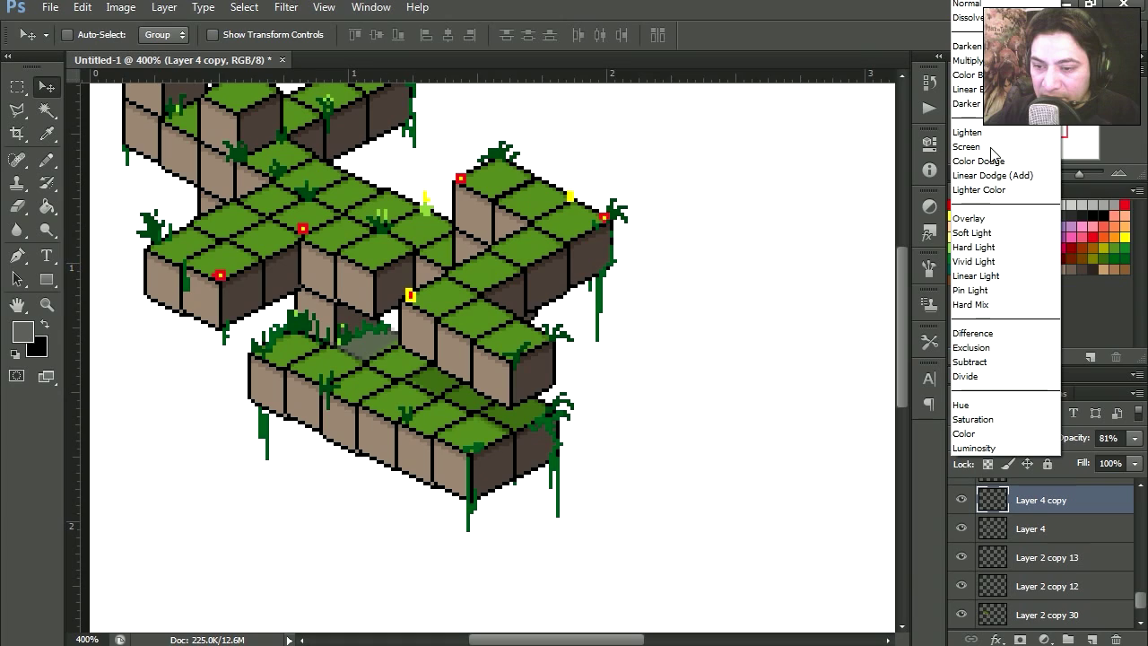
click(978, 217)
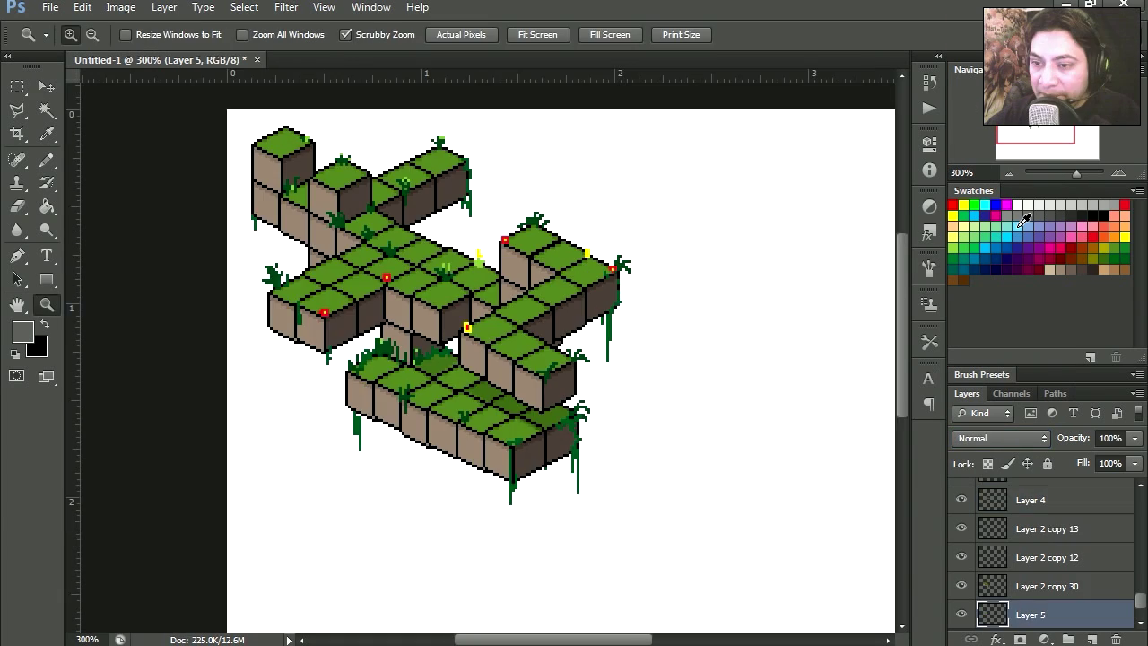
click(1020, 224)
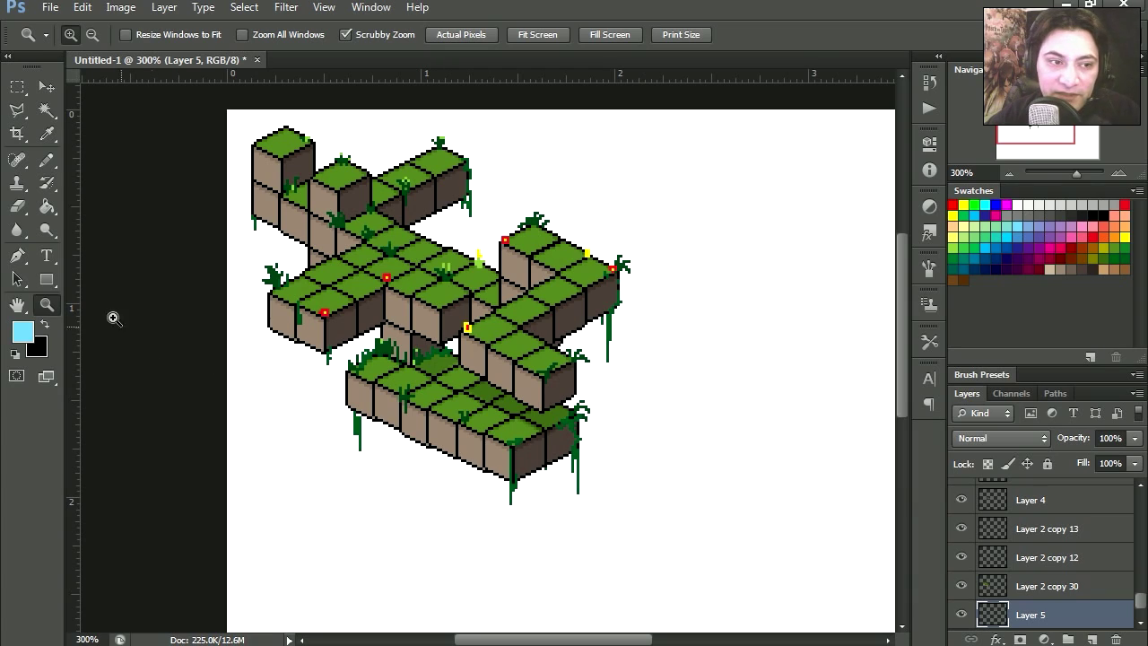
Fill the bottom layer light blue and add 2% noise to it
click(47, 206)
click(248, 260)
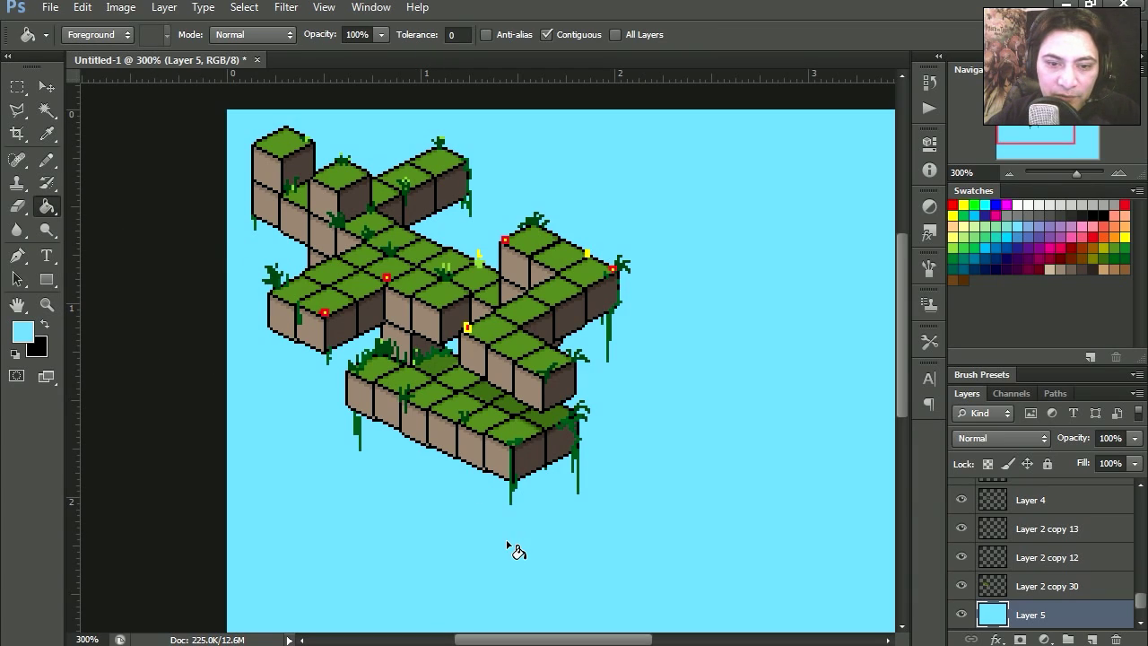
drag(502, 379, 525, 404)
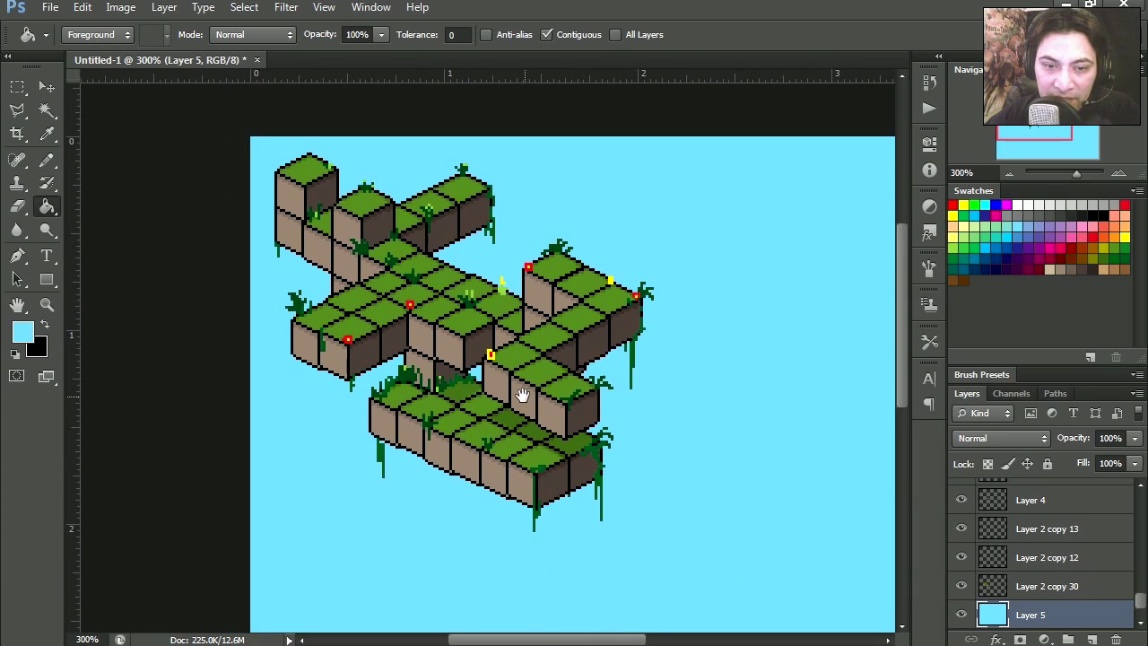
click(287, 7)
mouse_move(299, 222)
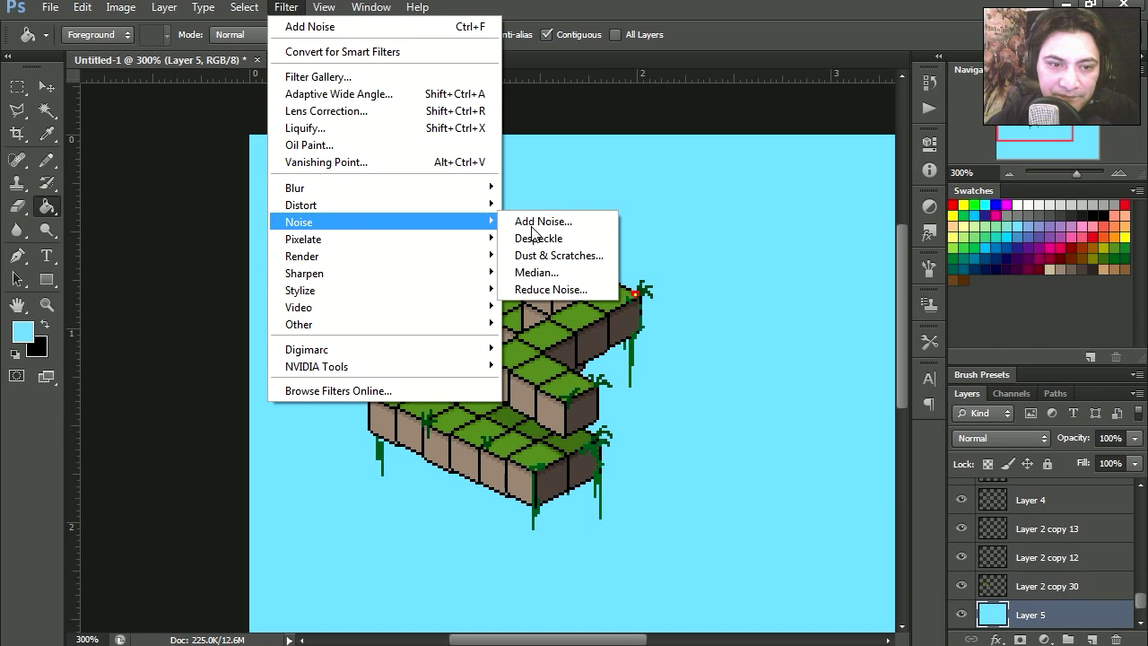
click(538, 222)
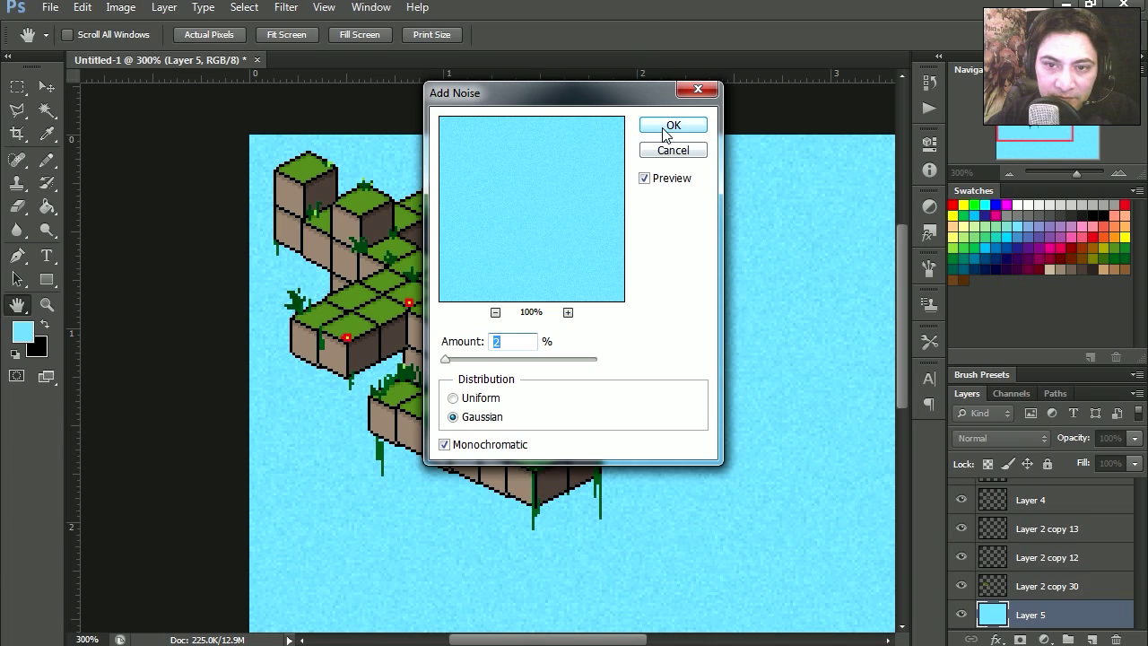
click(673, 126)
key(z)
click(627, 520)
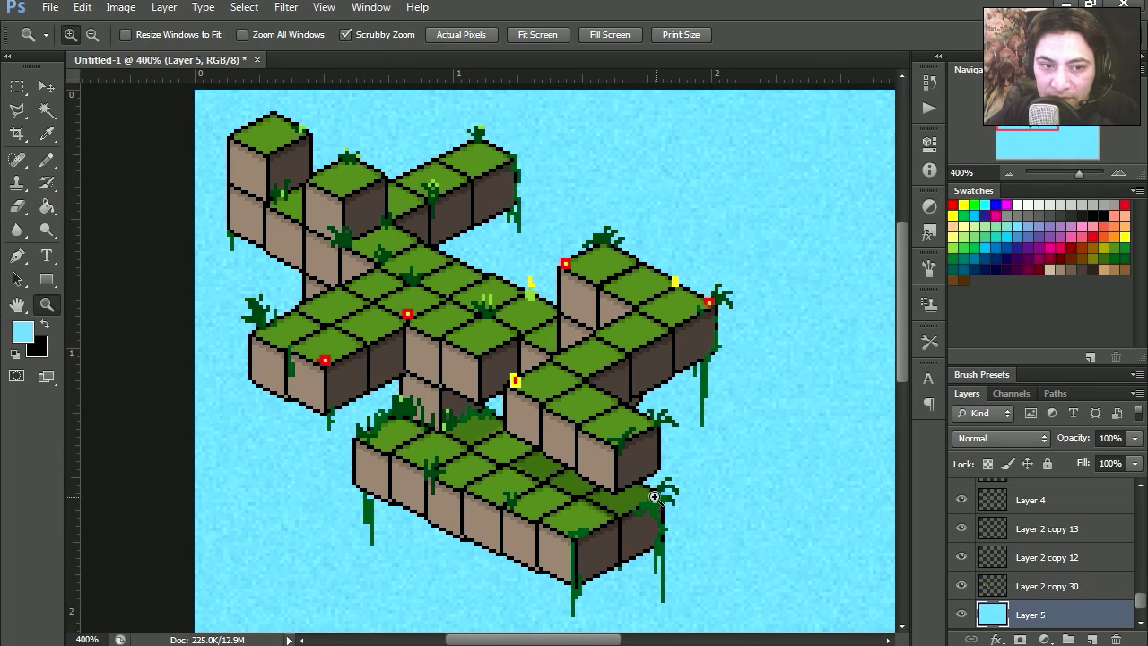
click(120, 7)
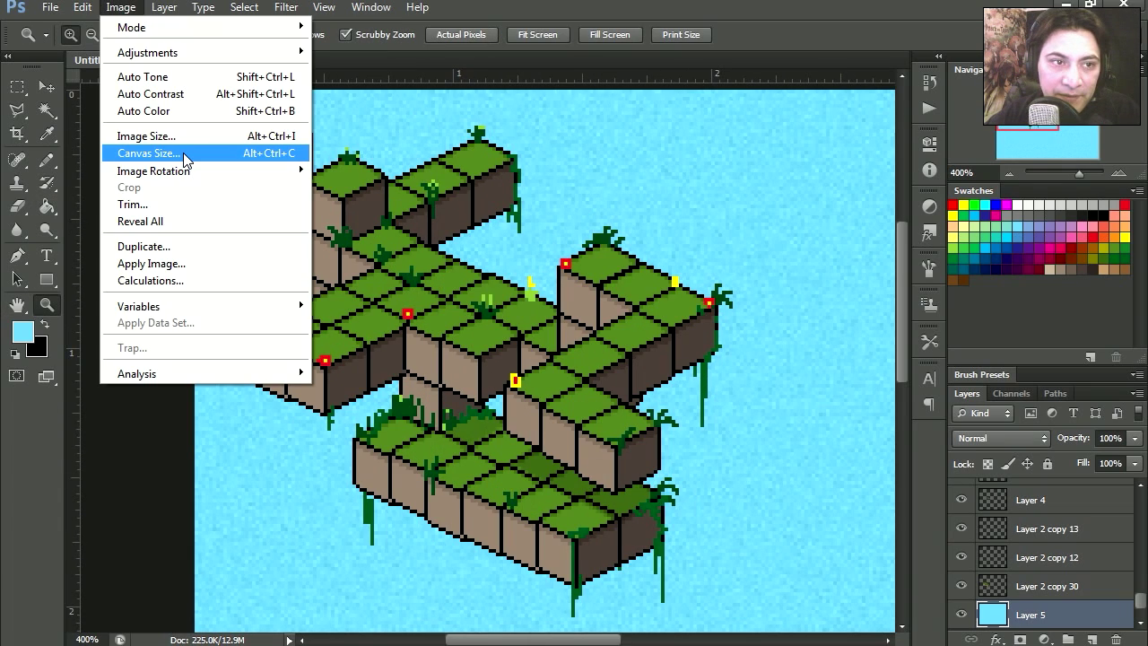
Resize the image to 1280×960 with Nearest Neighbor resampling and view it at 100%
click(148, 135)
text(12)
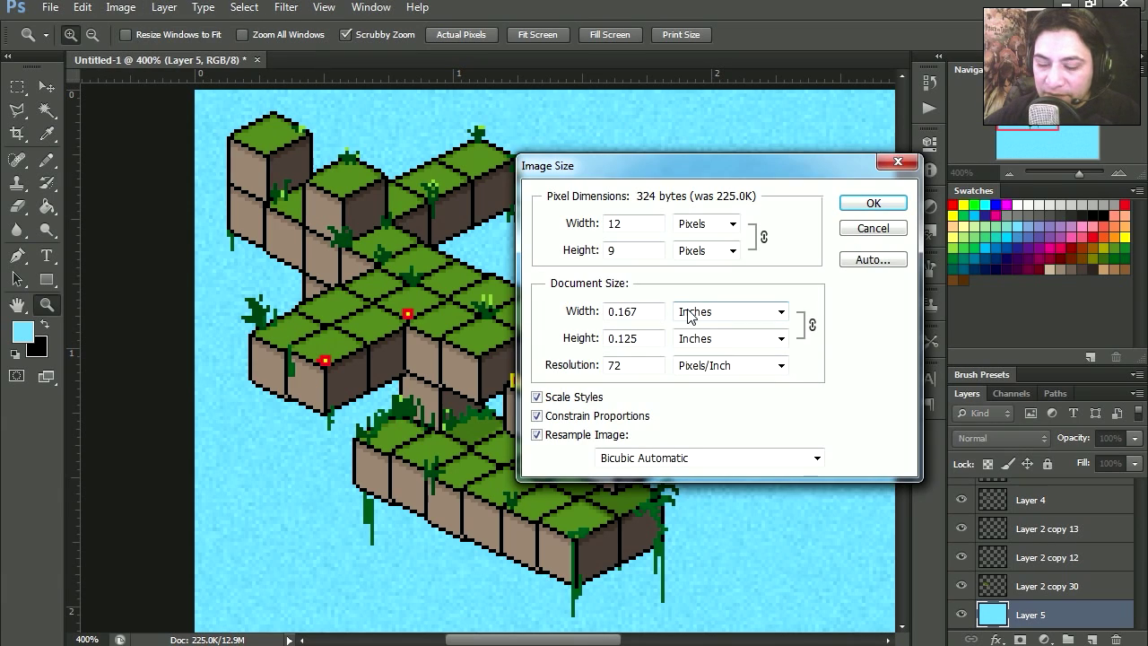
text(80)
click(635, 250)
click(818, 458)
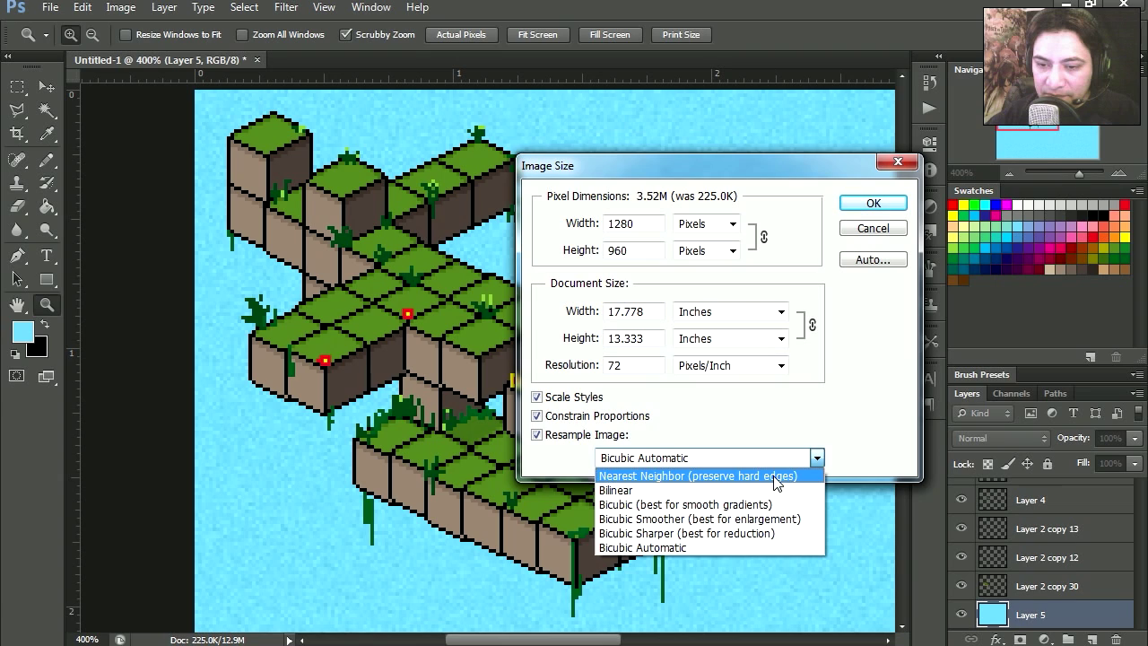
click(776, 475)
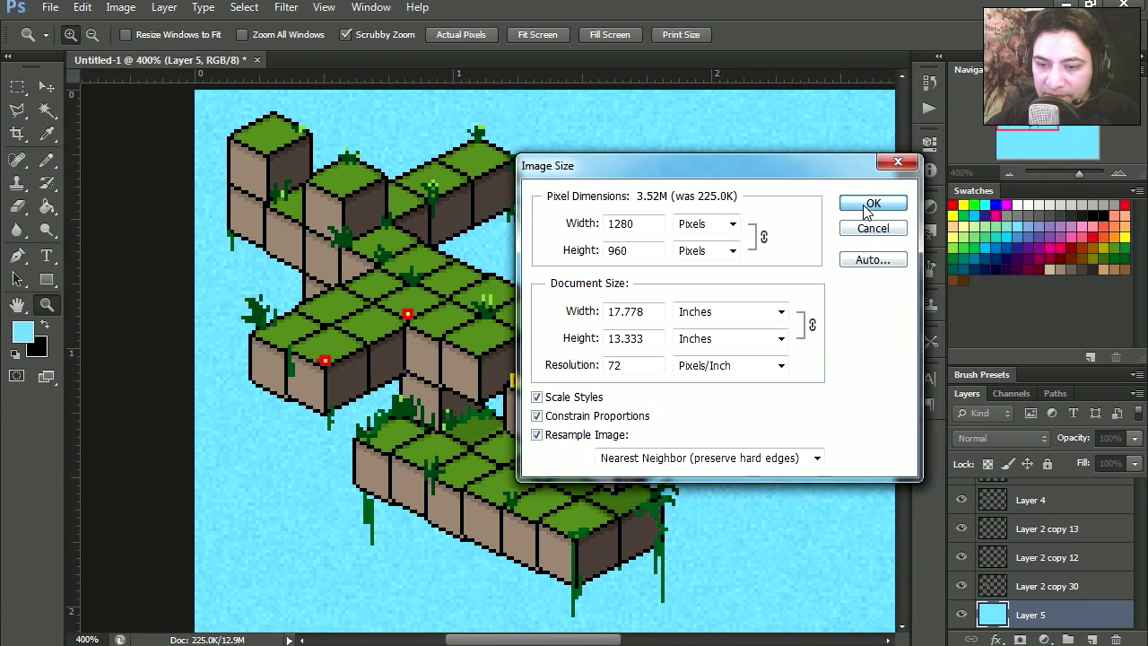
click(872, 202)
key(ctrl+1)
drag(554, 383, 506, 296)
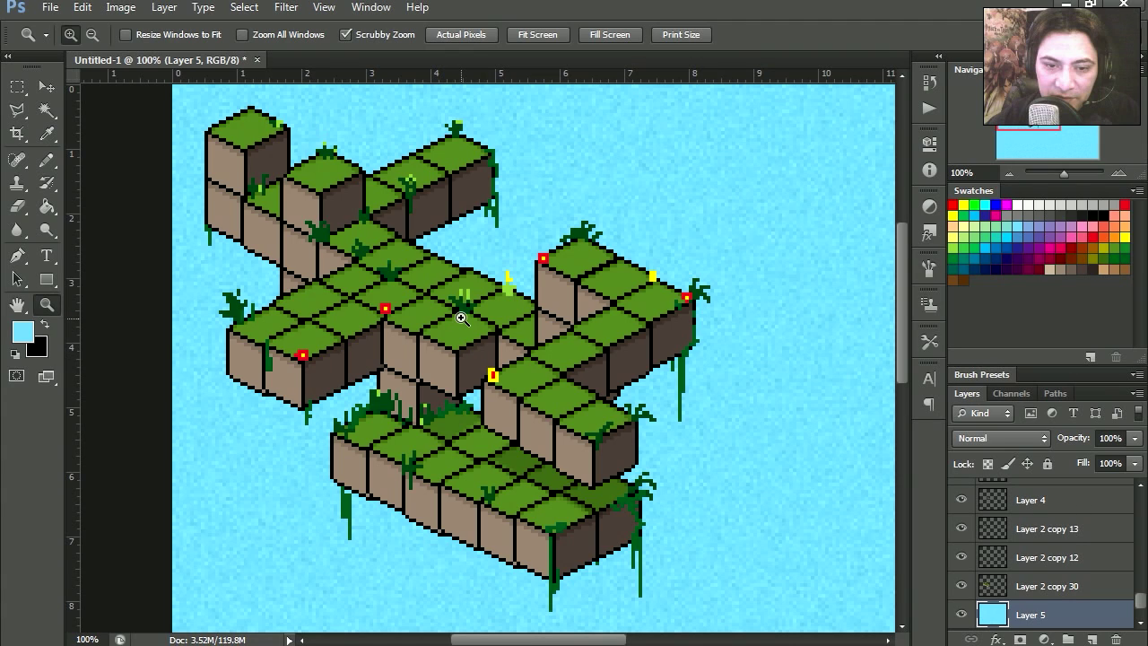
drag(461, 319, 559, 388)
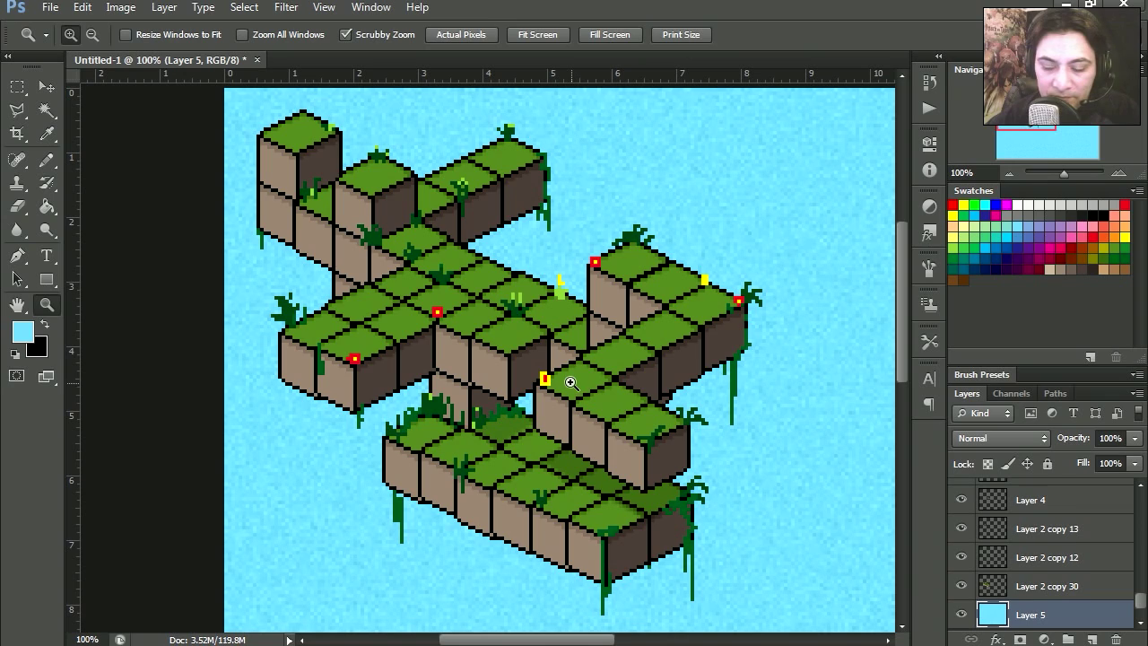
Pull one grass cube aside and delete all the remaining island layers
key(v)
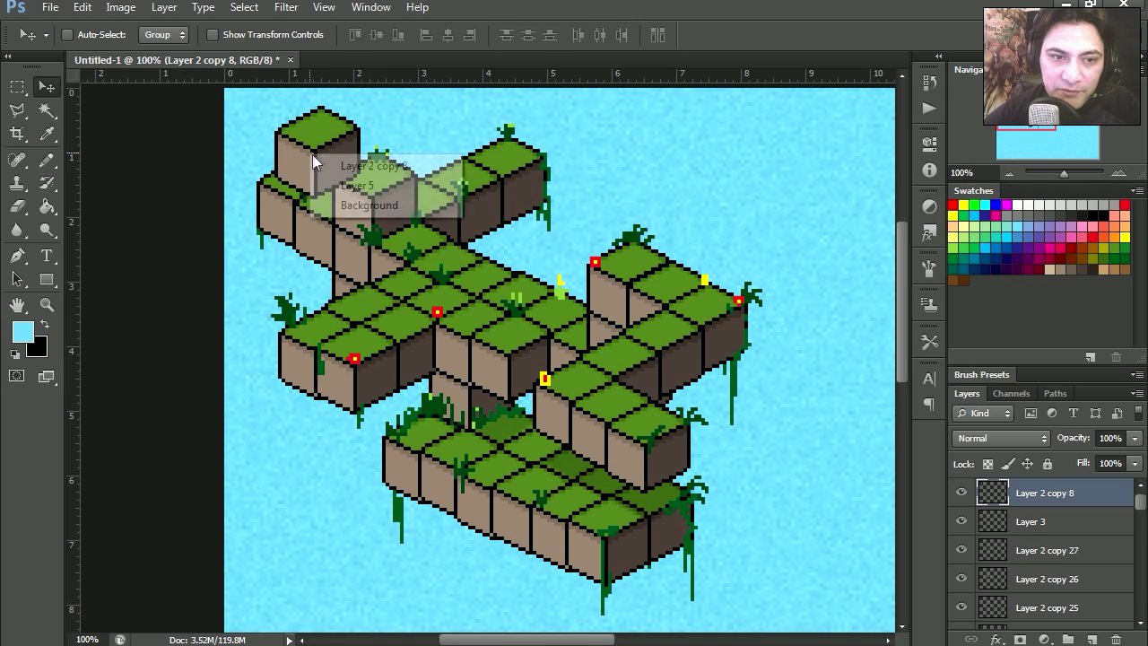
mouse_move(323, 167)
mouse_down()
mouse_move(702, 224)
mouse_move(760, 211)
mouse_up()
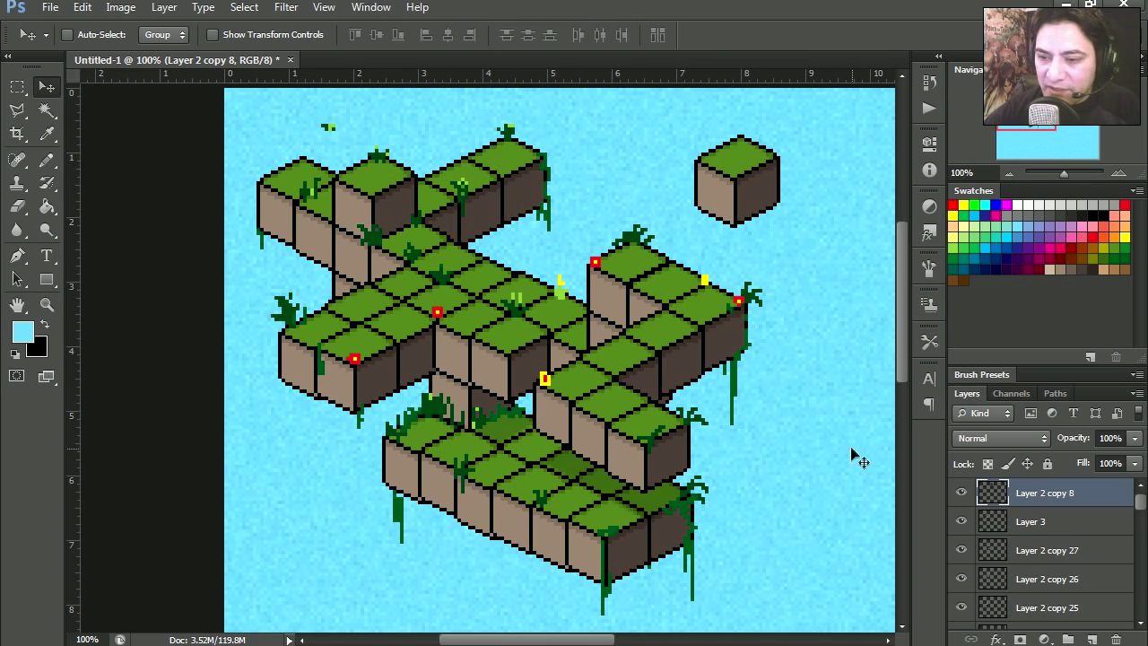
click(1110, 521)
scroll(1143, 504, down, 5)
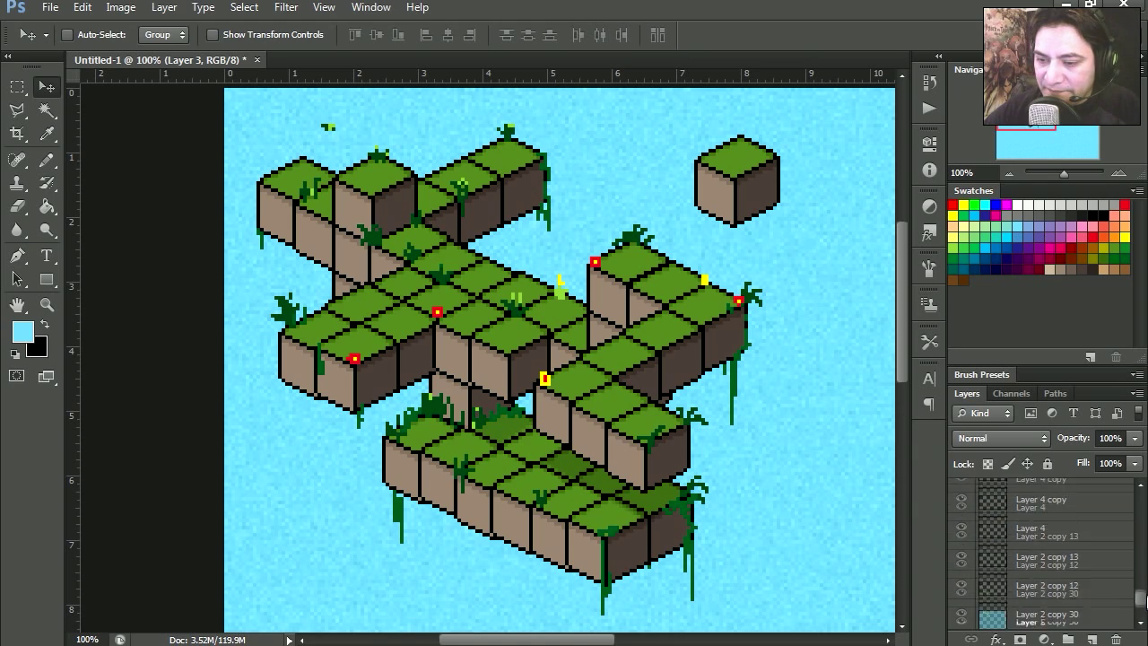
shift+click(1071, 588)
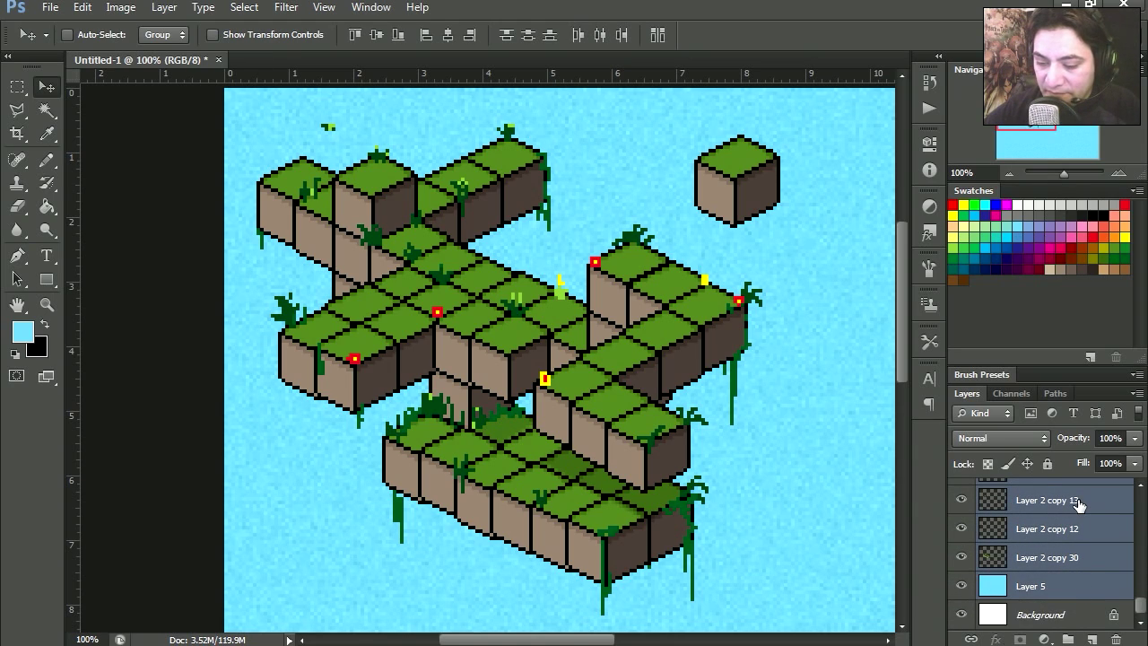
key(Delete)
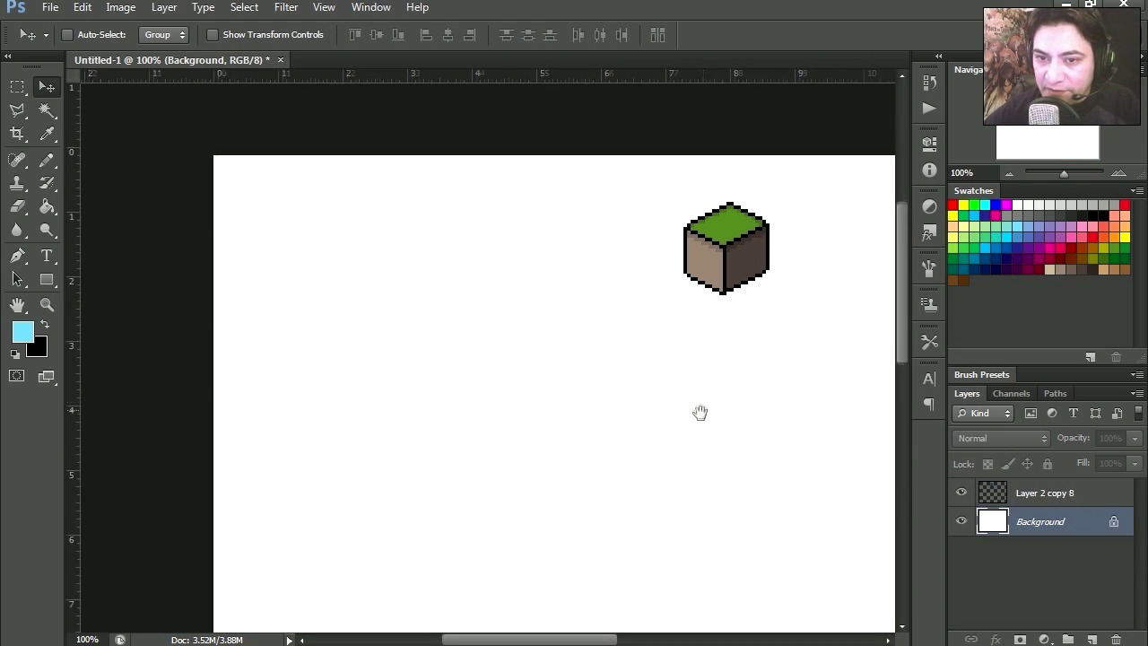
Centre the lone cube and Alt-drag copies to start the pyramid's base
drag(738, 423, 652, 445)
mouse_move(673, 210)
mouse_down()
mouse_move(555, 272)
mouse_move(552, 315)
mouse_up()
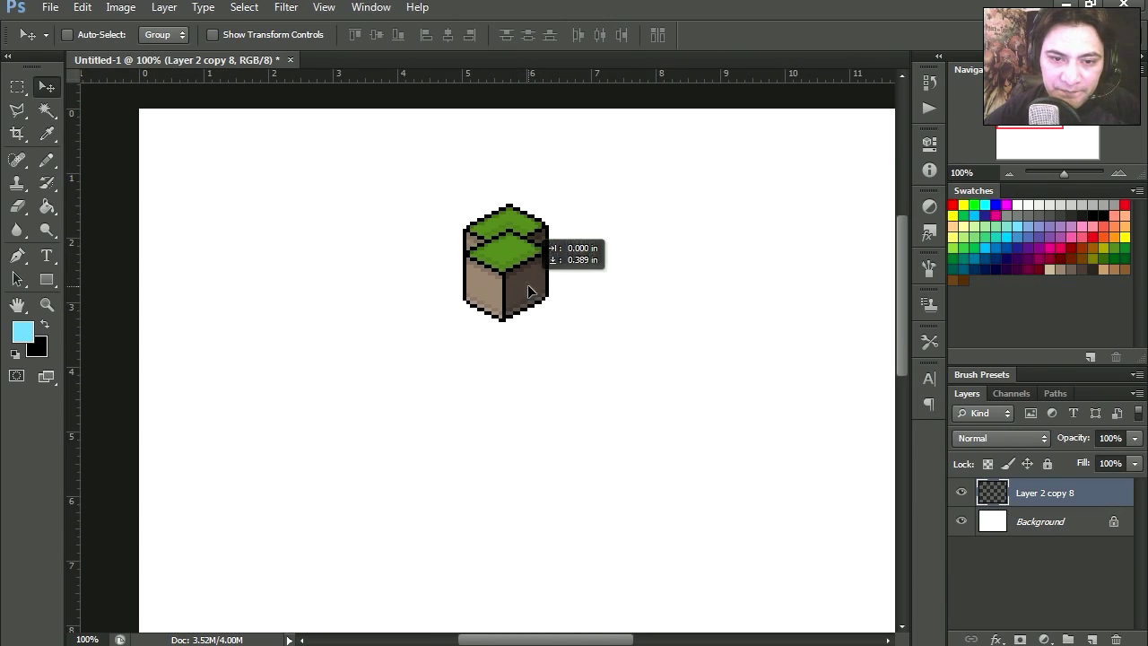
drag(559, 316, 551, 325)
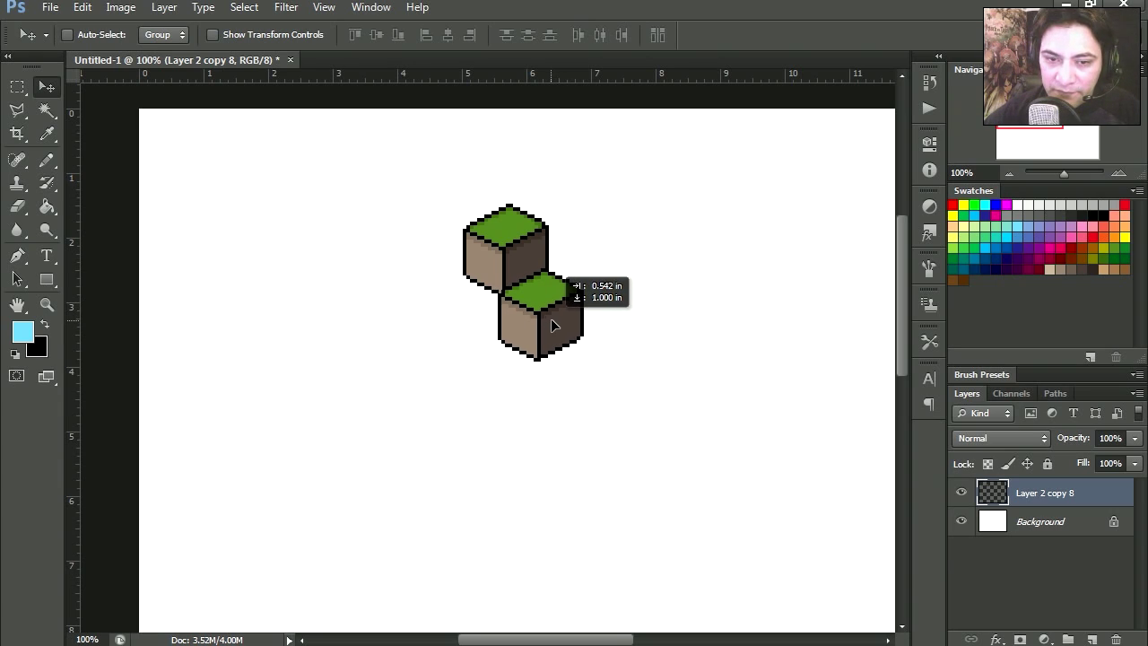
drag(551, 326, 553, 324)
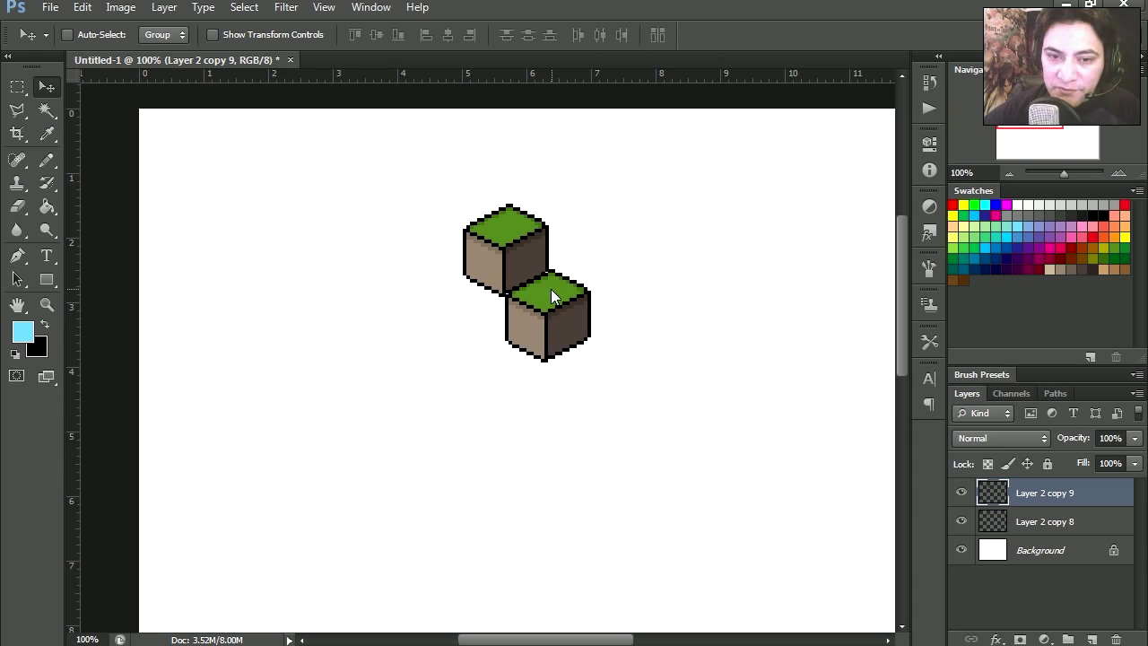
drag(553, 296, 465, 318)
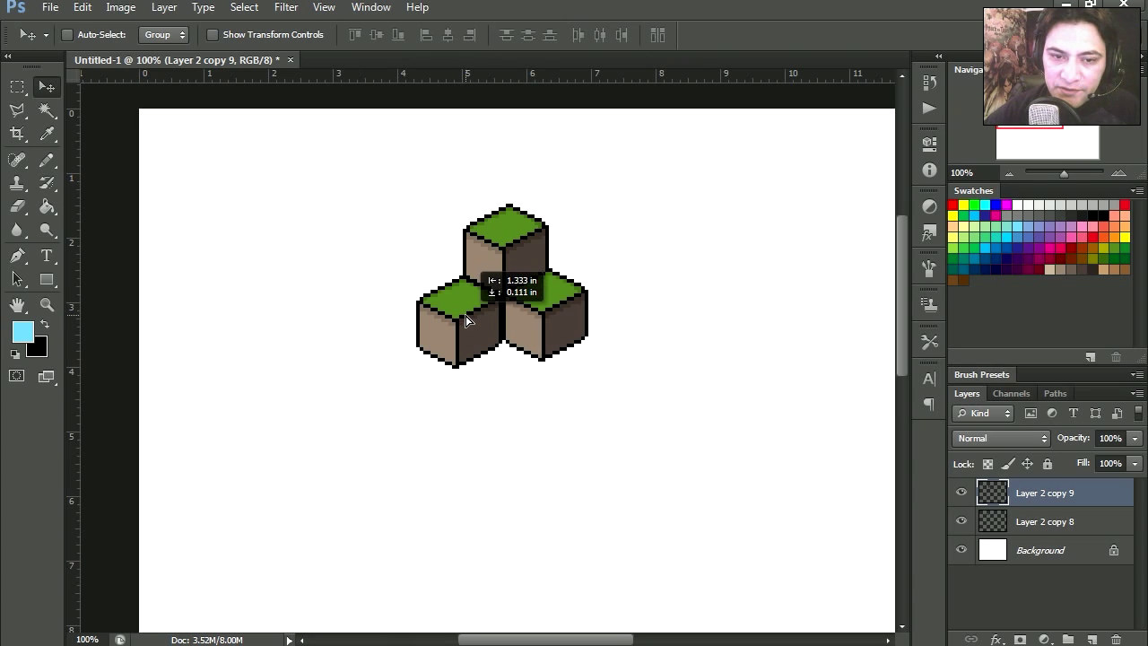
drag(465, 318, 467, 319)
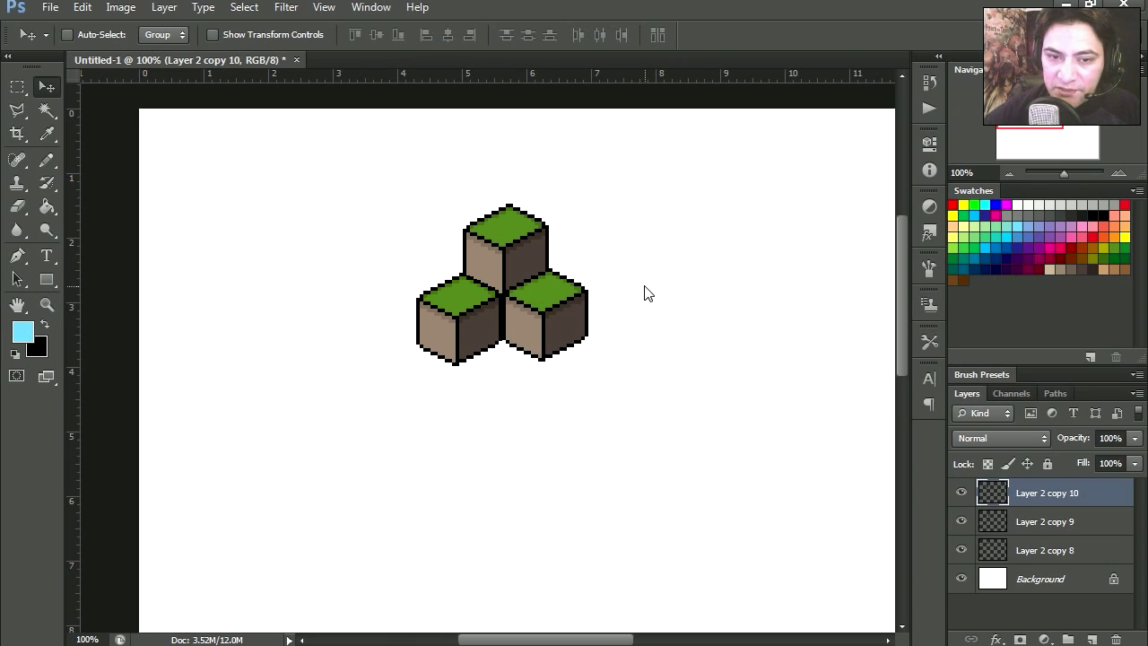
drag(644, 293, 608, 336)
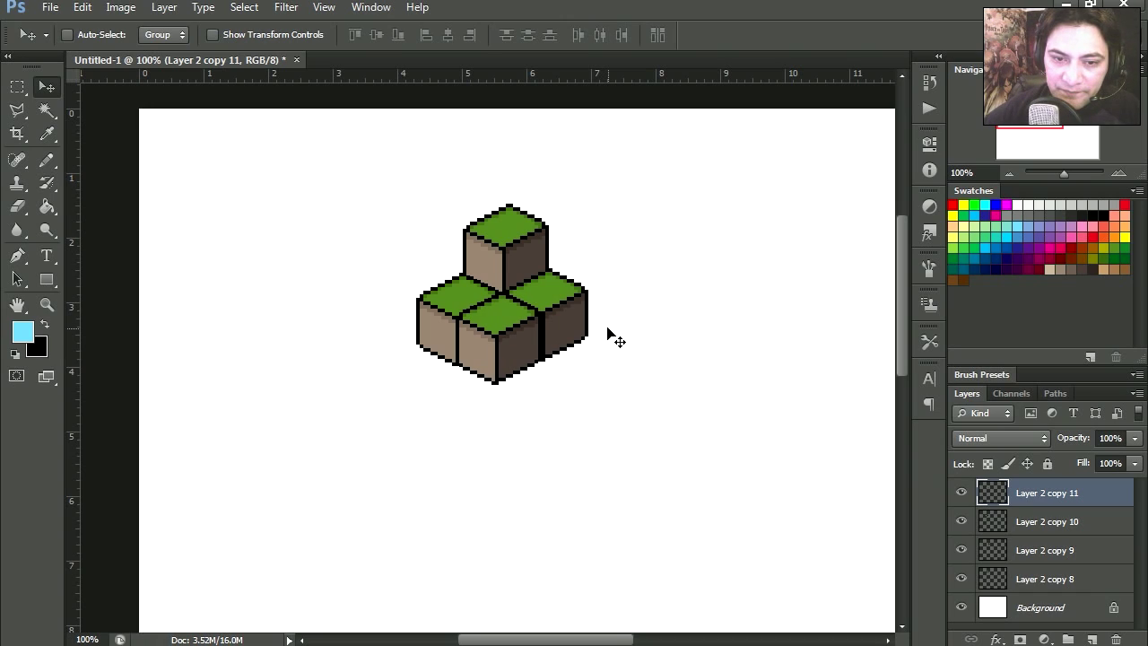
Pick the Layer 2 copy 10 cube, duplicate it, and fill more front-row slots
right_click(565, 316)
click(631, 324)
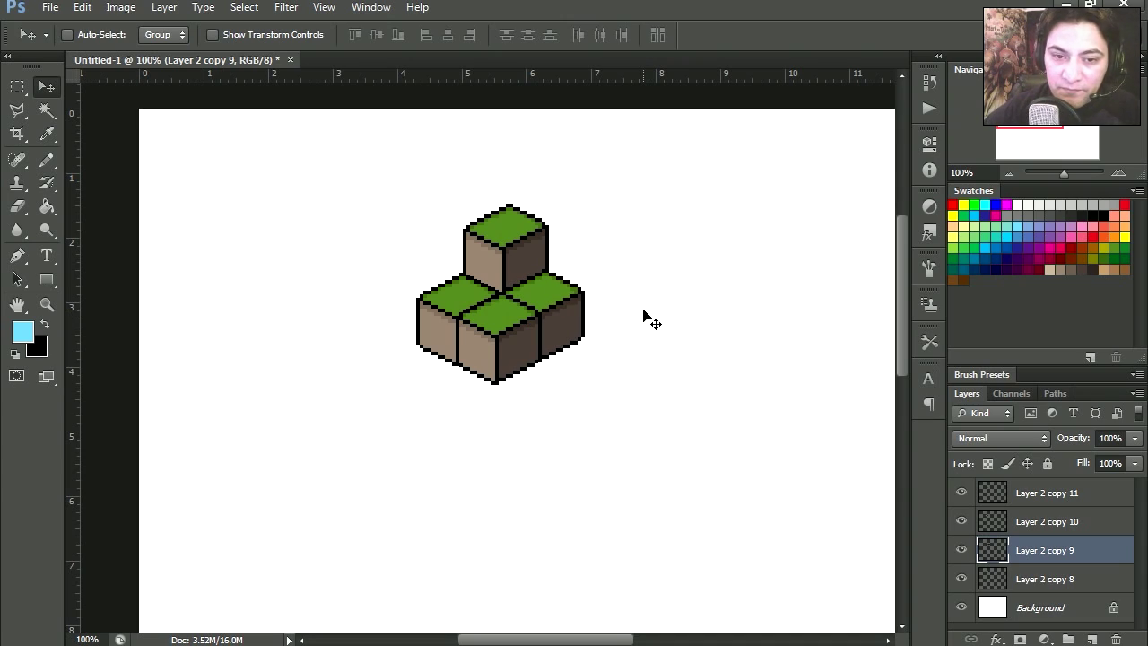
right_click(525, 255)
click(547, 266)
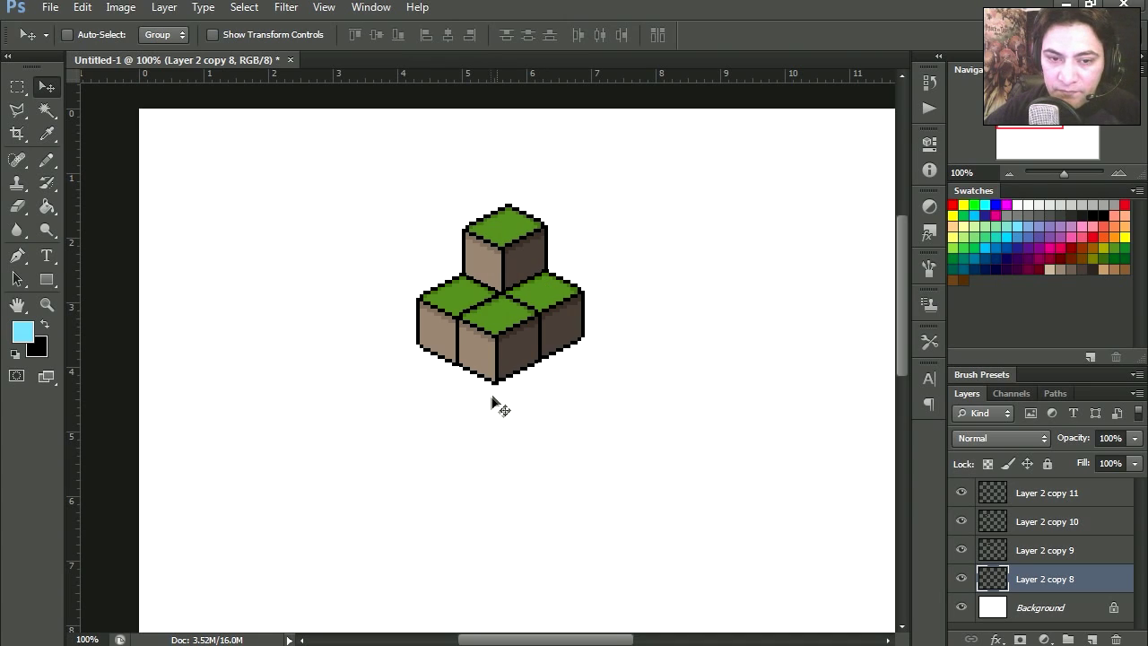
right_click(431, 333)
click(449, 335)
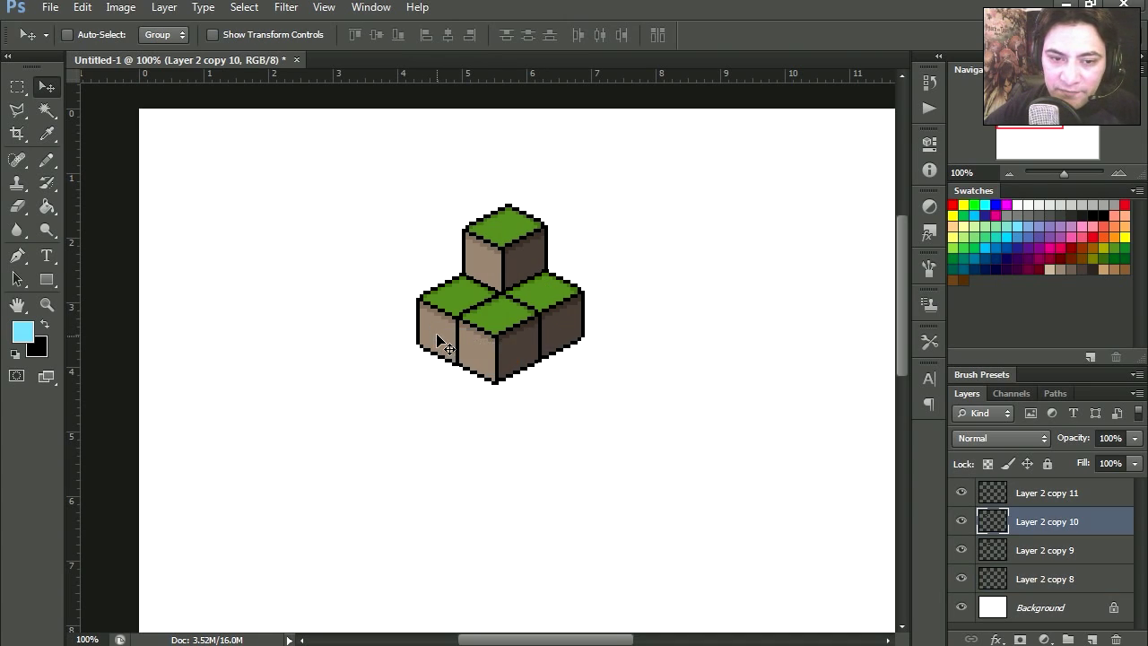
mouse_move(440, 330)
mouse_down()
mouse_move(399, 393)
mouse_move(470, 403)
mouse_up()
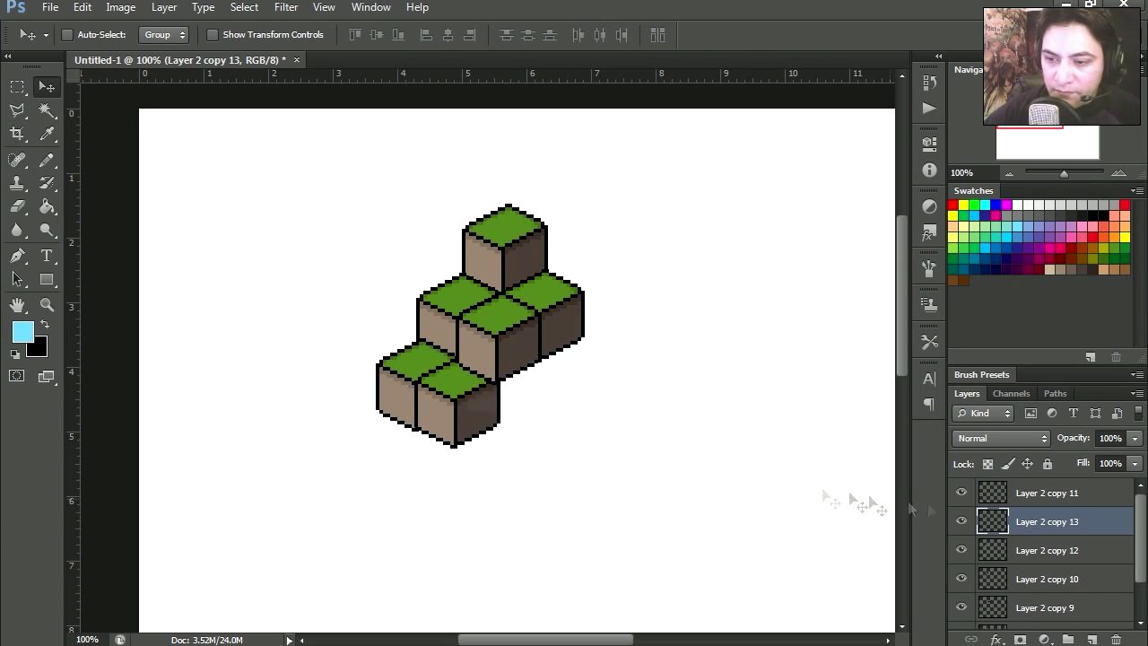
key(ctrl+])
drag(483, 400, 514, 421)
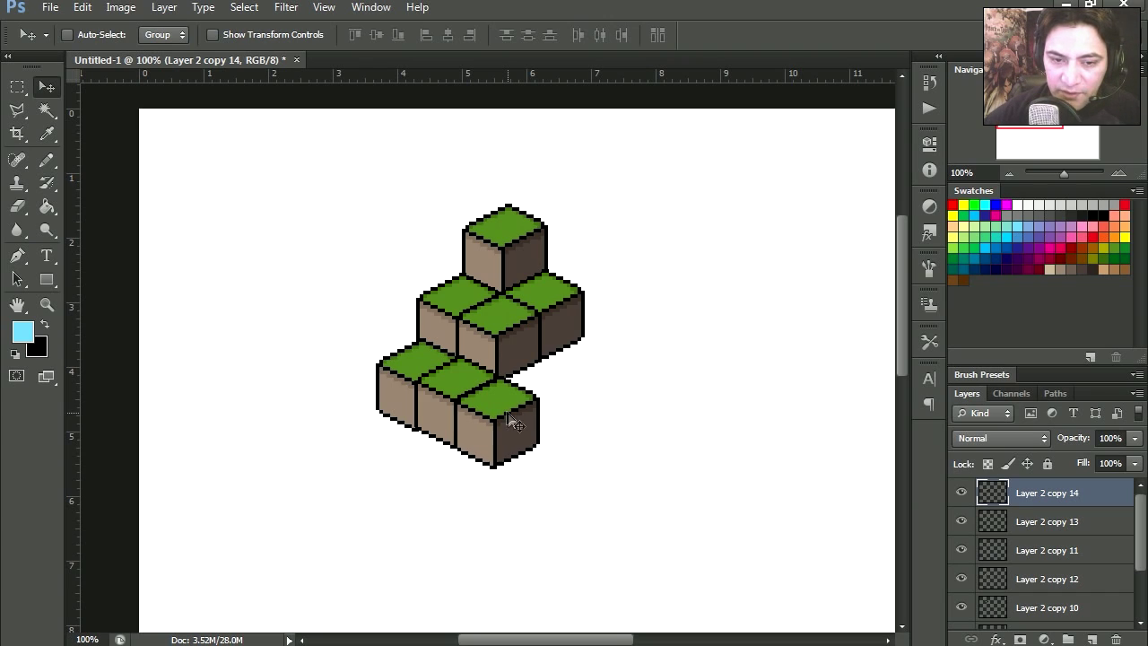
drag(506, 412, 563, 391)
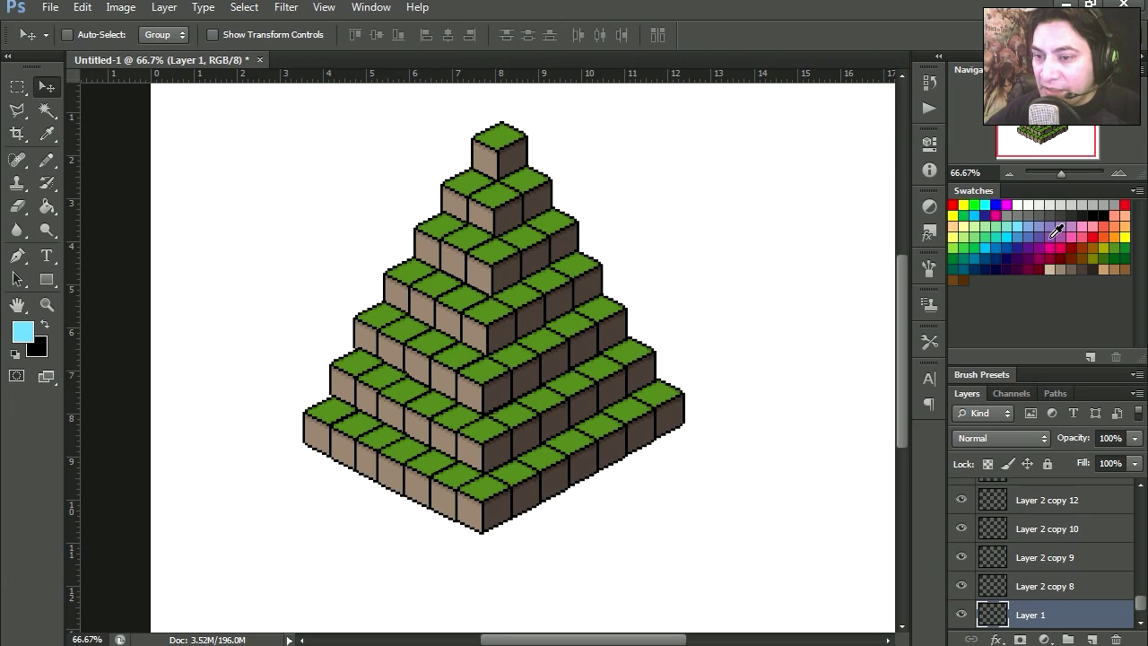
Fill the white background layer with purple using the Paint Bucket
click(1039, 236)
click(46, 206)
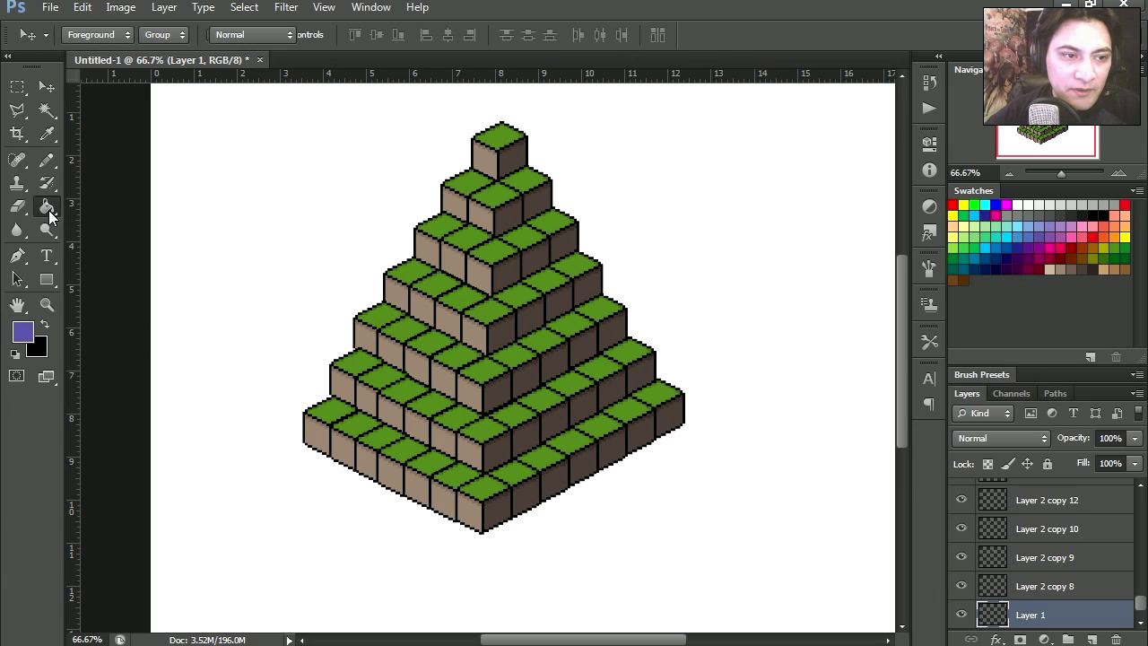
click(311, 263)
key(z)
drag(530, 347, 520, 351)
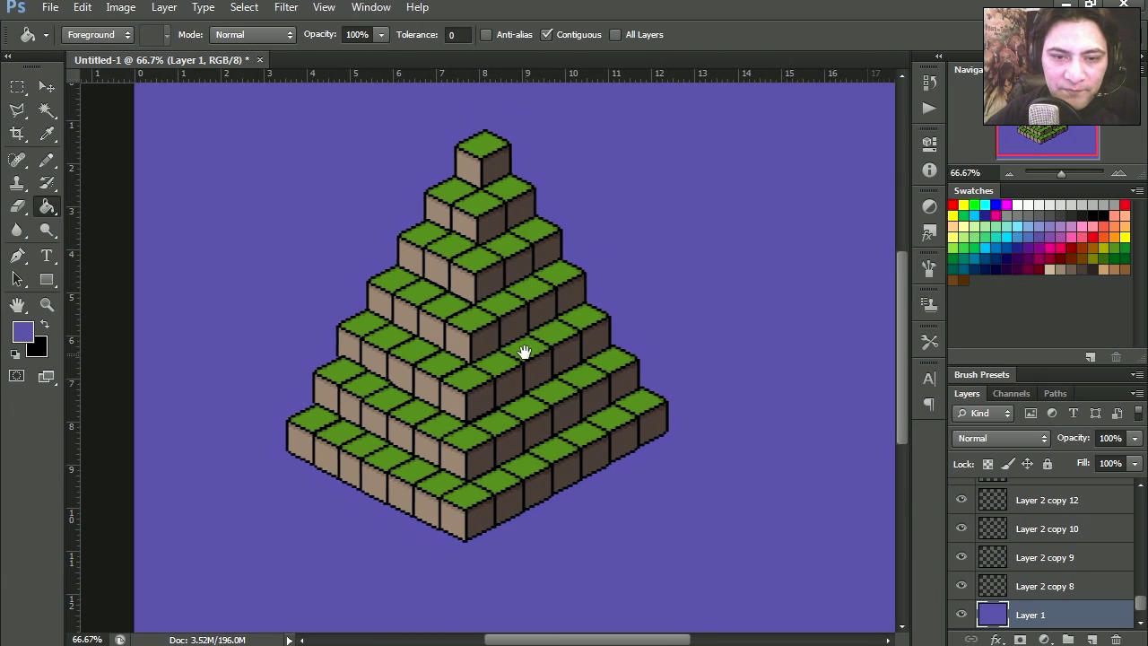
Select the full range of cube layers and merge them into one layer
click(1044, 585)
scroll(1049, 564, up, 5)
scroll(1058, 520, up, 5)
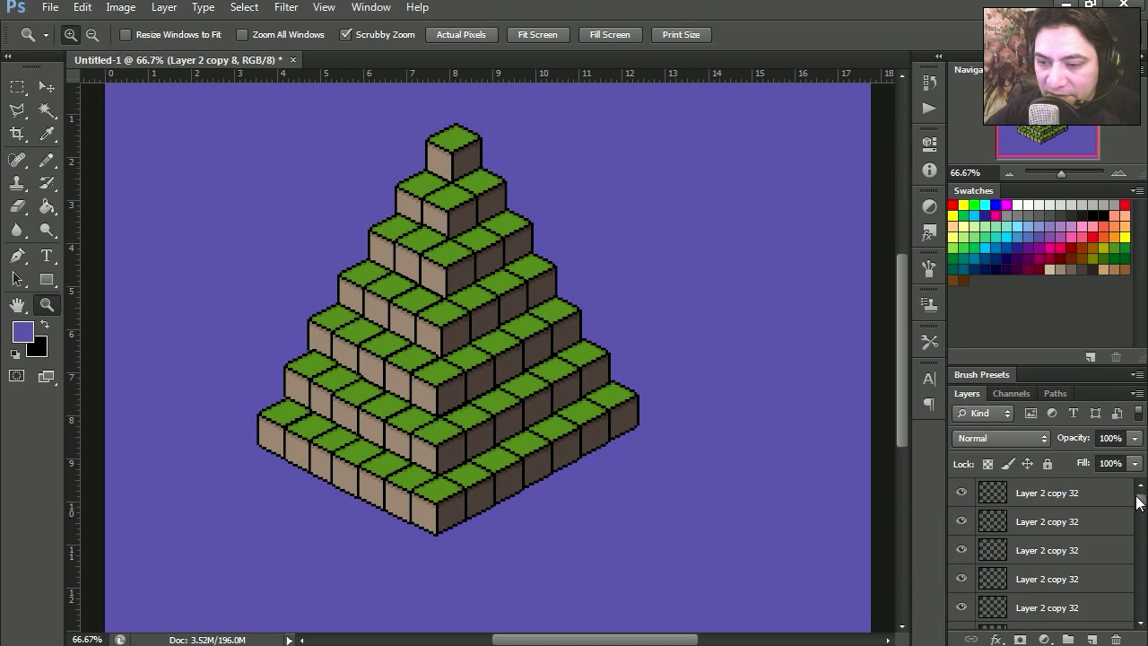
shift+click(1066, 502)
key(ctrl+e)
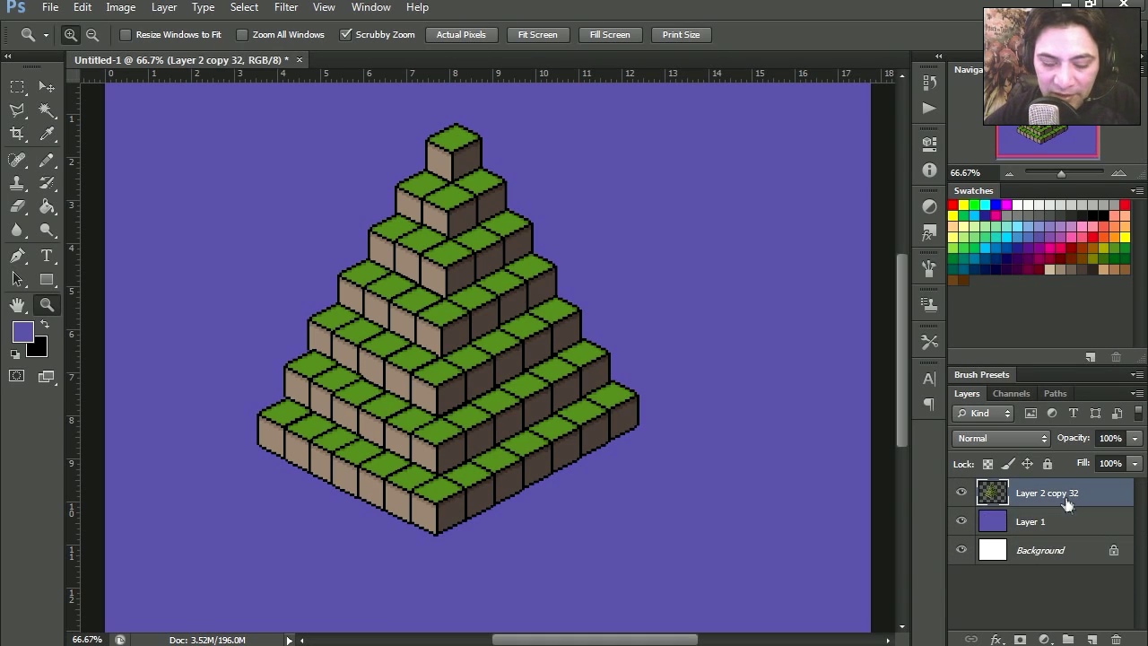
key(v)
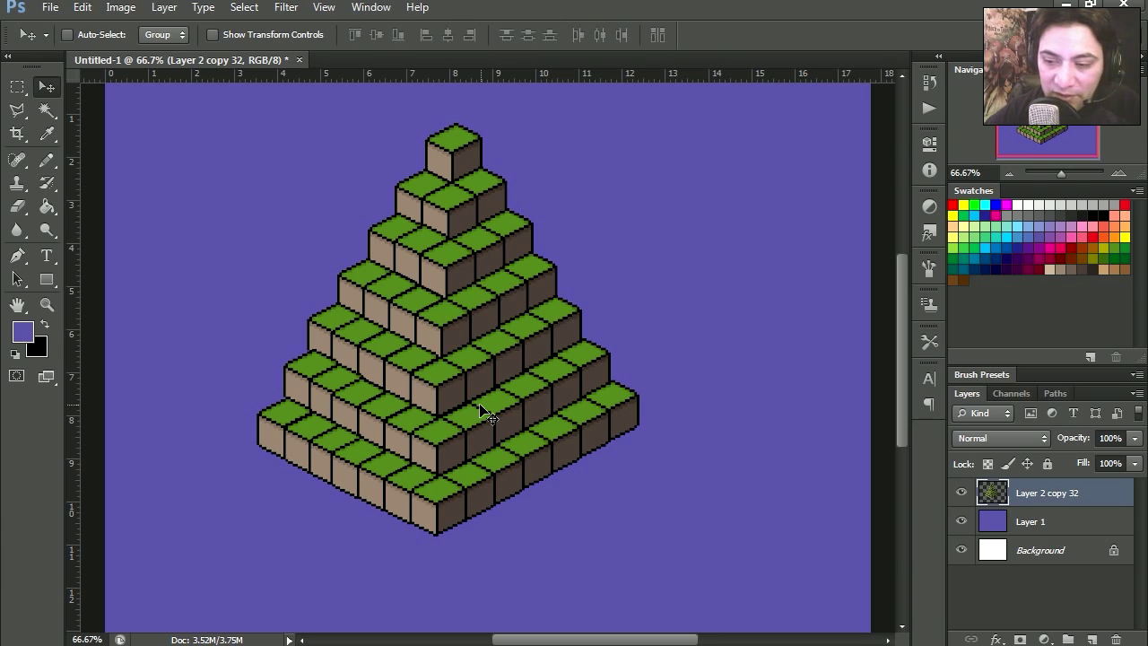